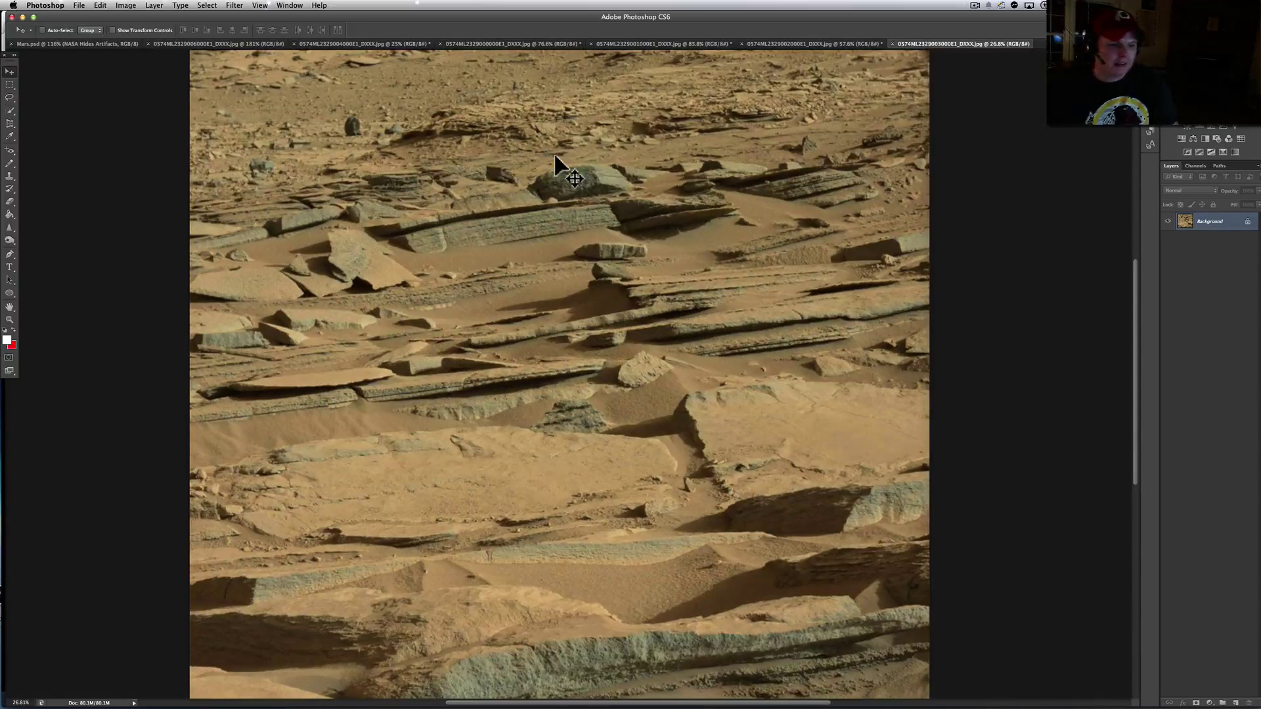
Zoom the Curiosity photo from about 27% to 47% and pan around the layered rocks
{"action": "scroll", "coordinate": [555, 156], "scroll_direction": "up", "scroll_amount": 1}
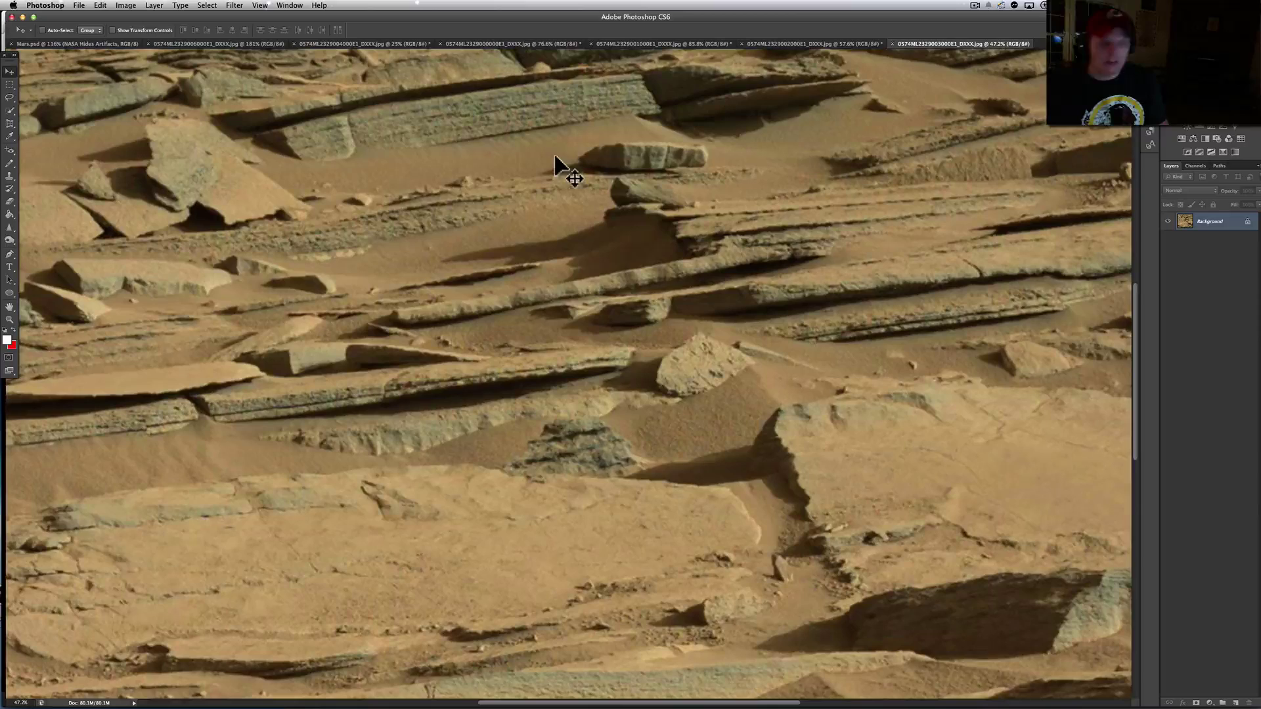
{"action": "scroll", "coordinate": [315, 95], "scroll_direction": "up", "scroll_amount": 2}
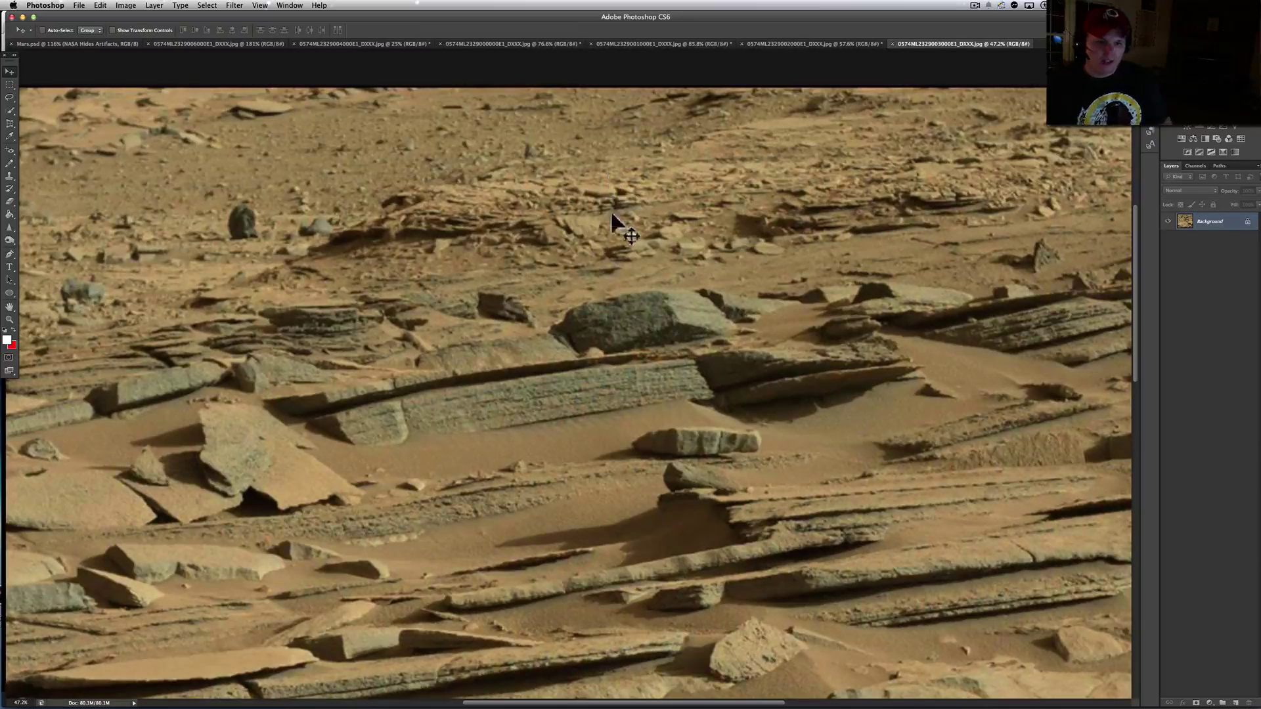
{"action": "scroll", "coordinate": [601, 276], "scroll_direction": "down", "scroll_amount": 3}
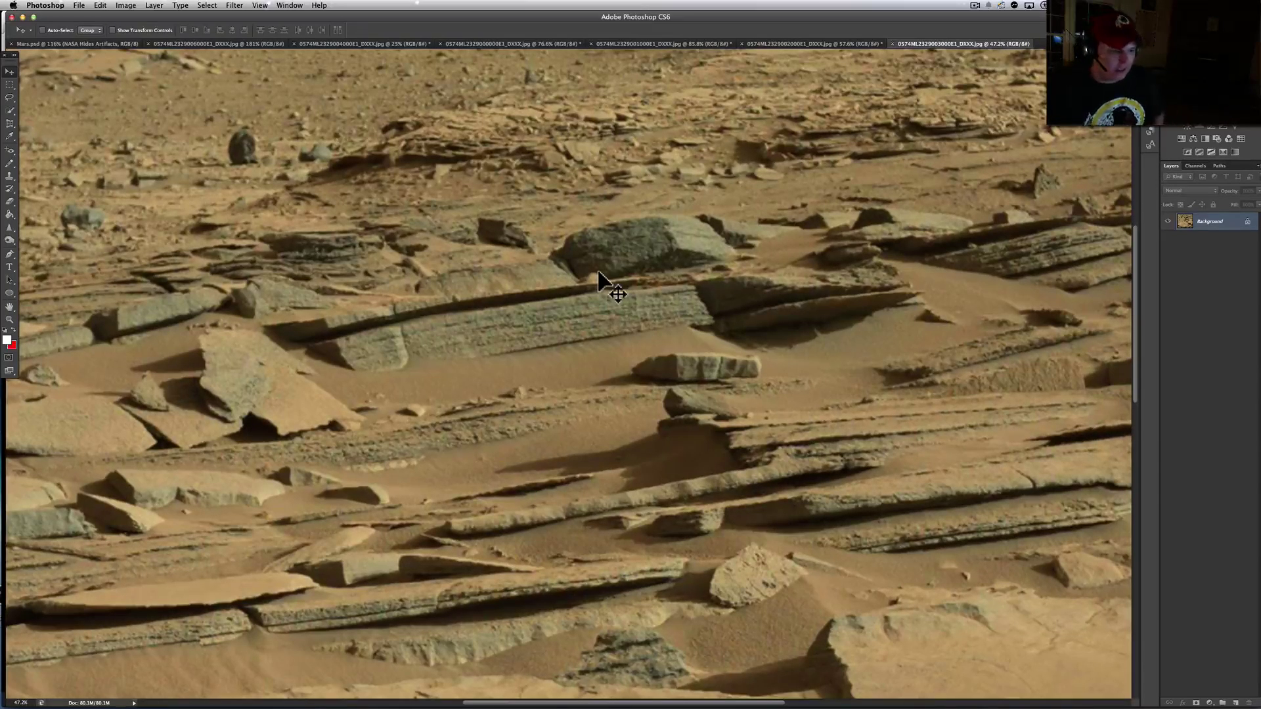
{"action": "scroll", "coordinate": [601, 276], "scroll_direction": "down", "scroll_amount": 1}
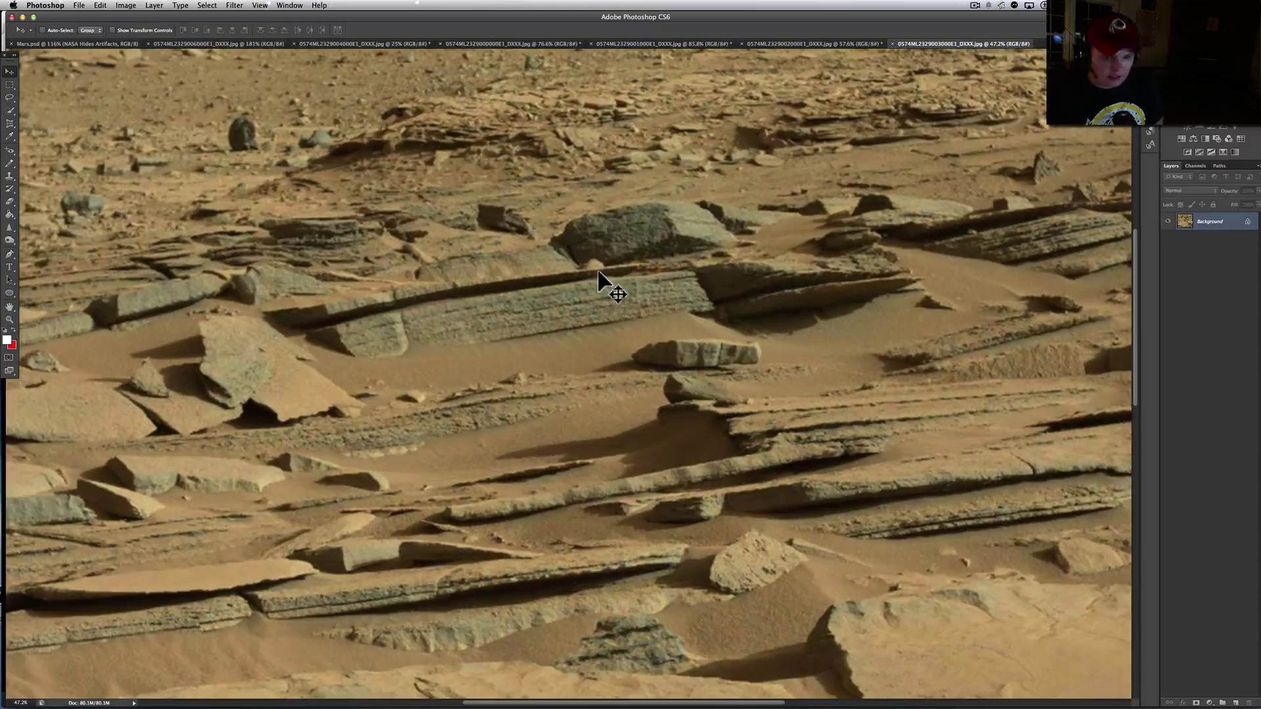
{"action": "scroll", "coordinate": [601, 276], "scroll_direction": "down", "scroll_amount": 7}
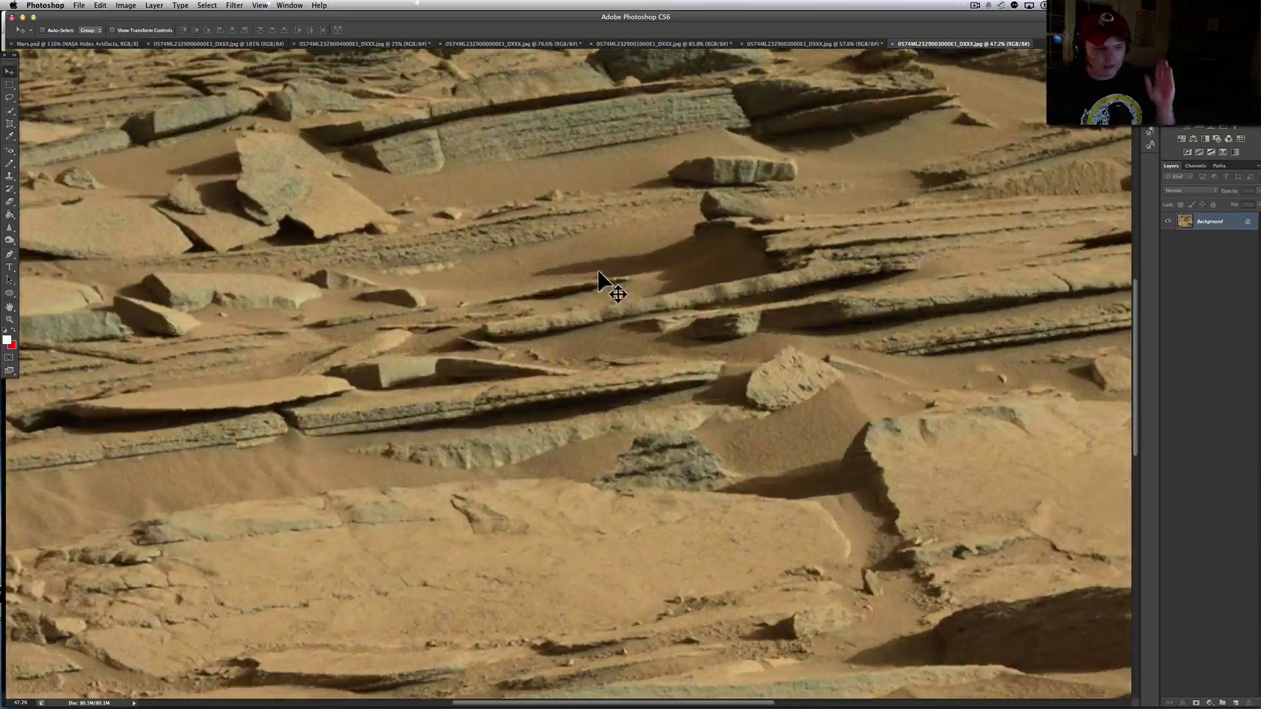
{"action": "scroll", "coordinate": [598, 272], "scroll_direction": "left", "scroll_amount": 10}
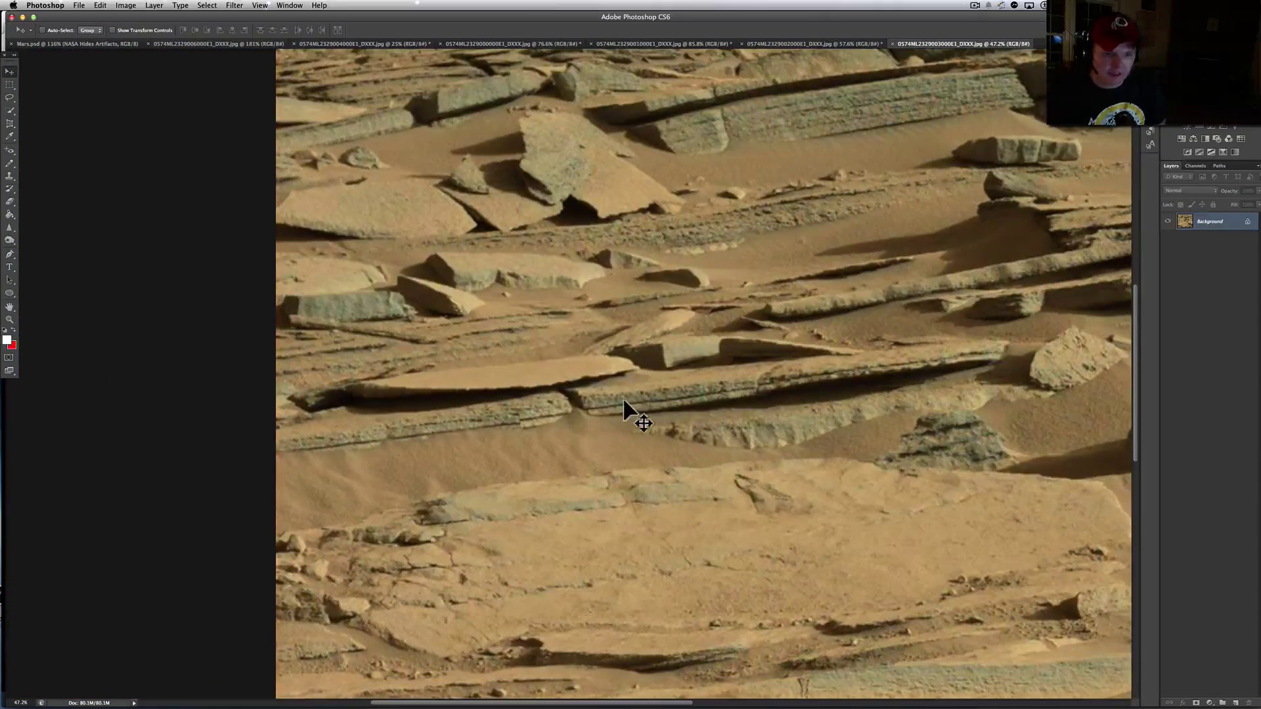
{"action": "scroll", "coordinate": [848, 364], "scroll_direction": "up", "scroll_amount": 6}
{"action": "scroll", "coordinate": [848, 365], "scroll_direction": "left", "scroll_amount": 3}
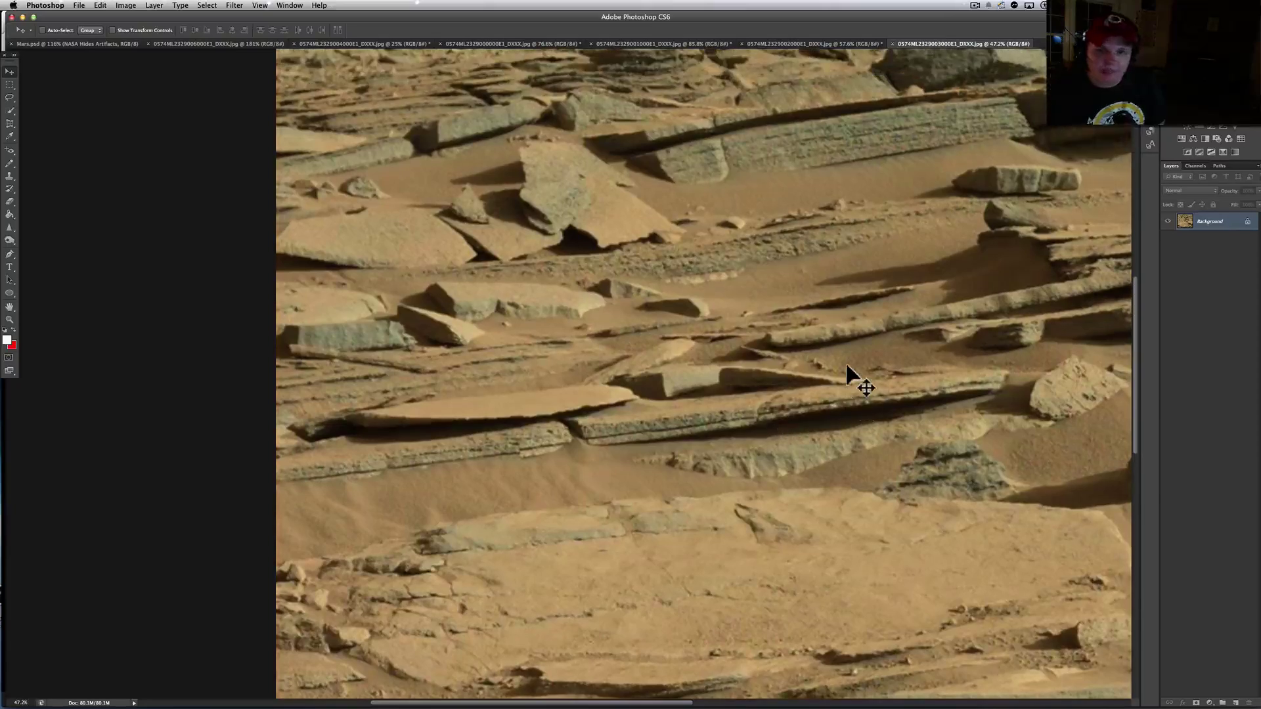
Zoom in to about 112% and pan across the striated rock slab
{"action": "scroll", "coordinate": [848, 367], "scroll_direction": "up", "scroll_amount": 5}
{"action": "scroll", "coordinate": [848, 368], "scroll_direction": "up", "scroll_amount": 2}
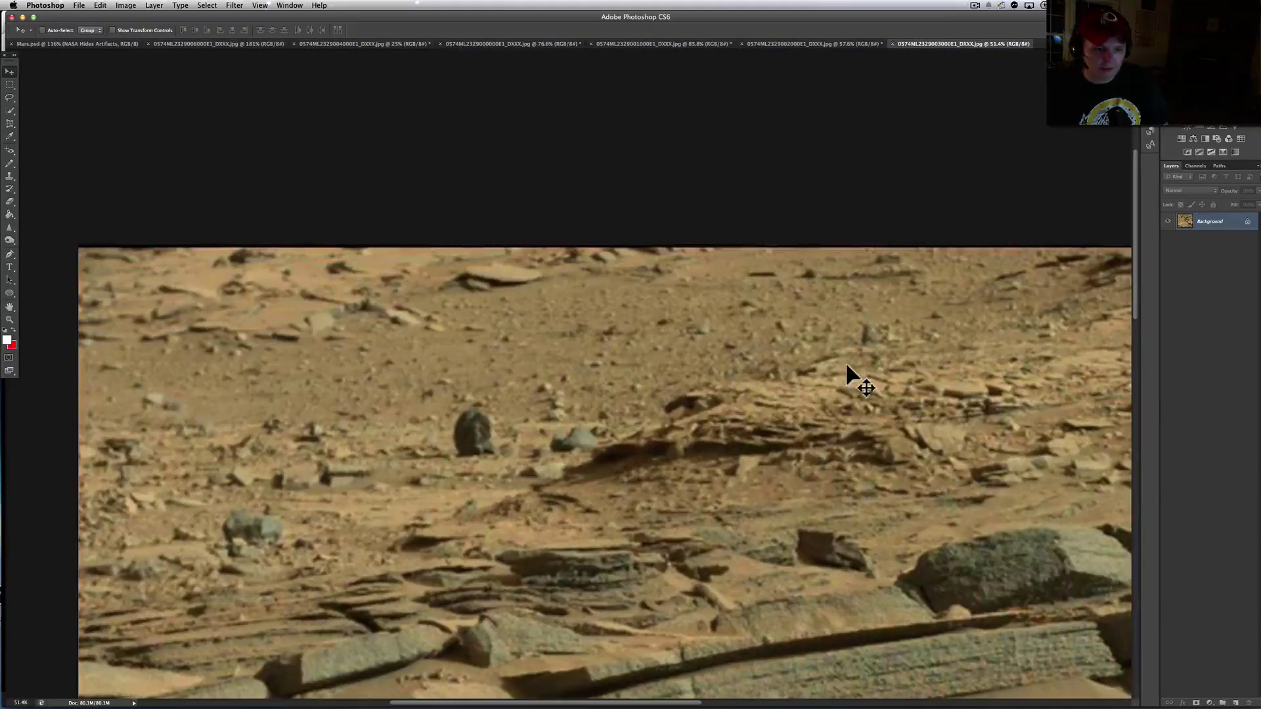
{"action": "scroll", "coordinate": [566, 470], "scroll_direction": "down", "scroll_amount": 8}
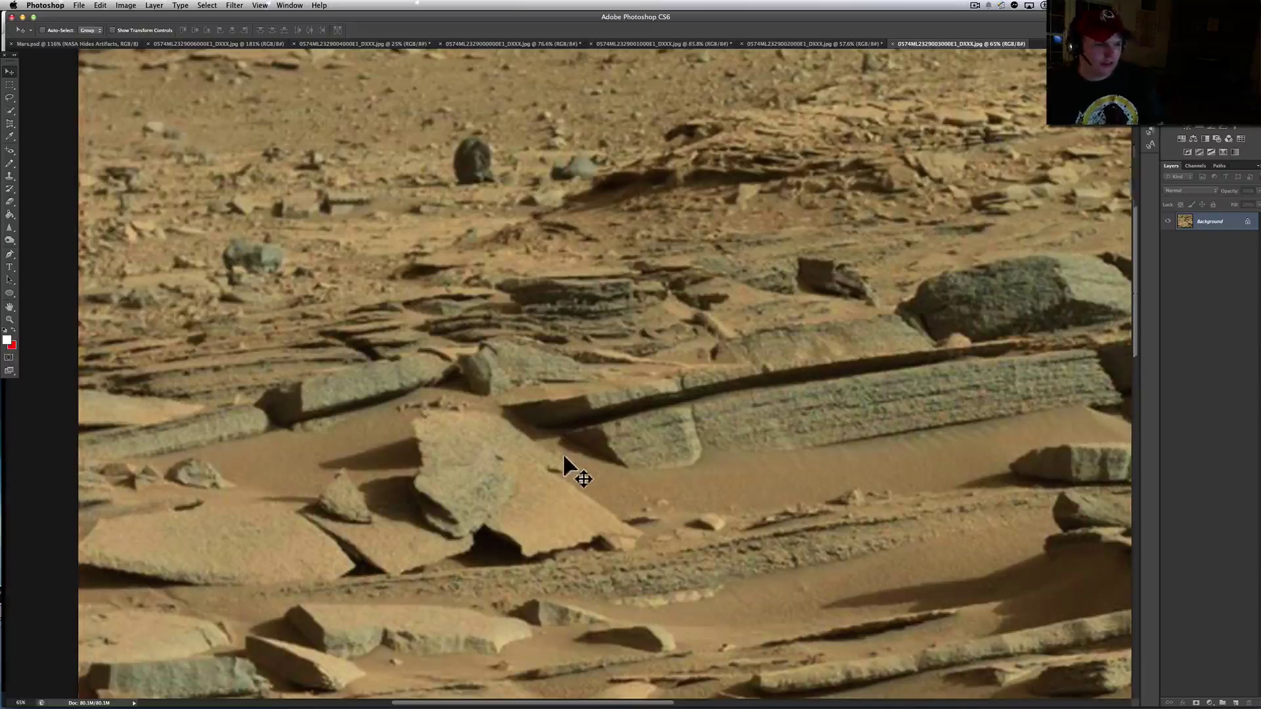
{"action": "scroll", "coordinate": [572, 473], "scroll_direction": "down", "scroll_amount": 12}
{"action": "scroll", "coordinate": [259, 282], "scroll_direction": "right", "scroll_amount": 3}
{"action": "scroll", "coordinate": [186, 352], "scroll_direction": "left", "scroll_amount": 10}
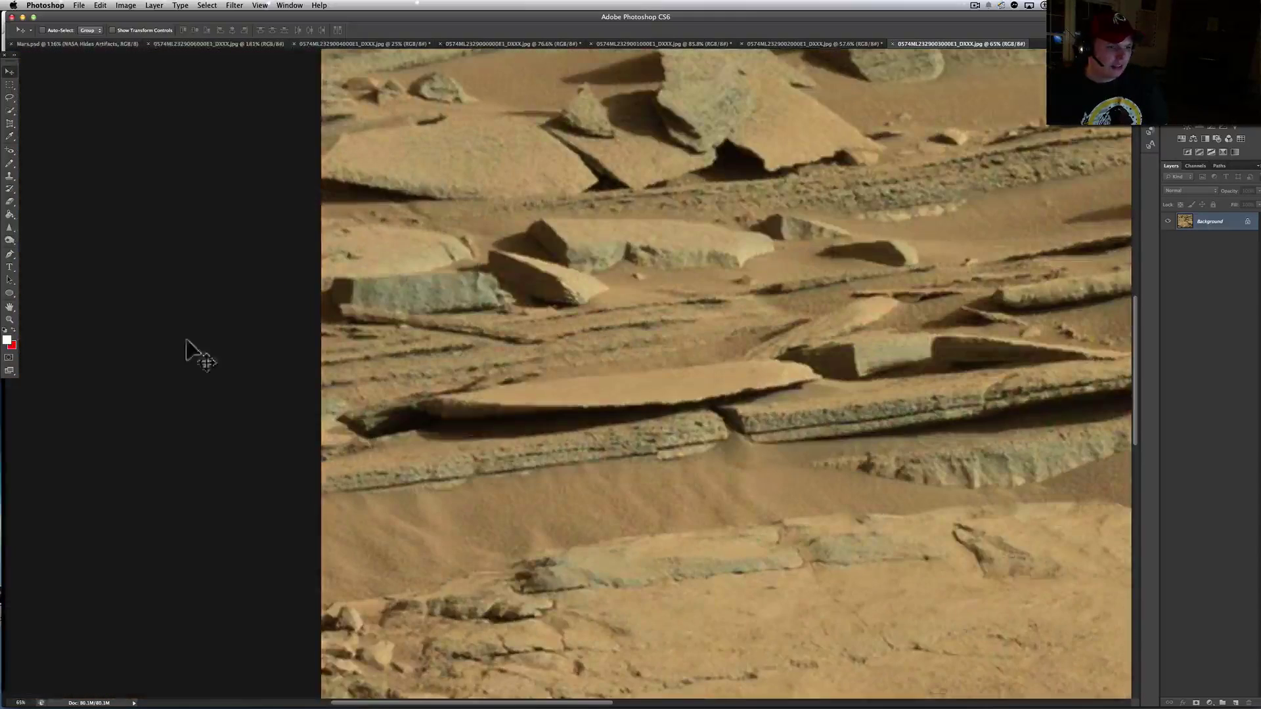
{"action": "scroll", "coordinate": [323, 244], "scroll_direction": "up", "scroll_amount": 2}
{"action": "scroll", "coordinate": [323, 245], "scroll_direction": "up", "scroll_amount": 4}
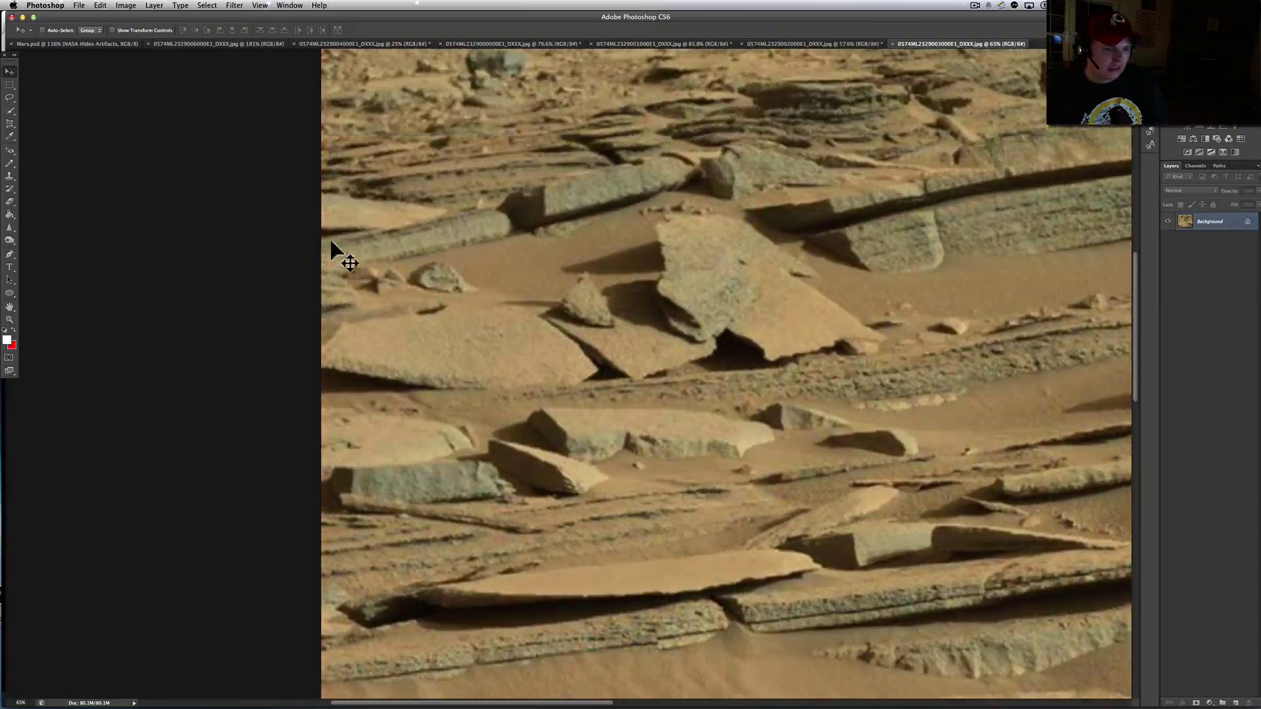
{"action": "scroll", "coordinate": [385, 203], "scroll_direction": "up", "scroll_amount": 5}
{"action": "scroll", "coordinate": [384, 198], "scroll_direction": "up", "scroll_amount": 3}
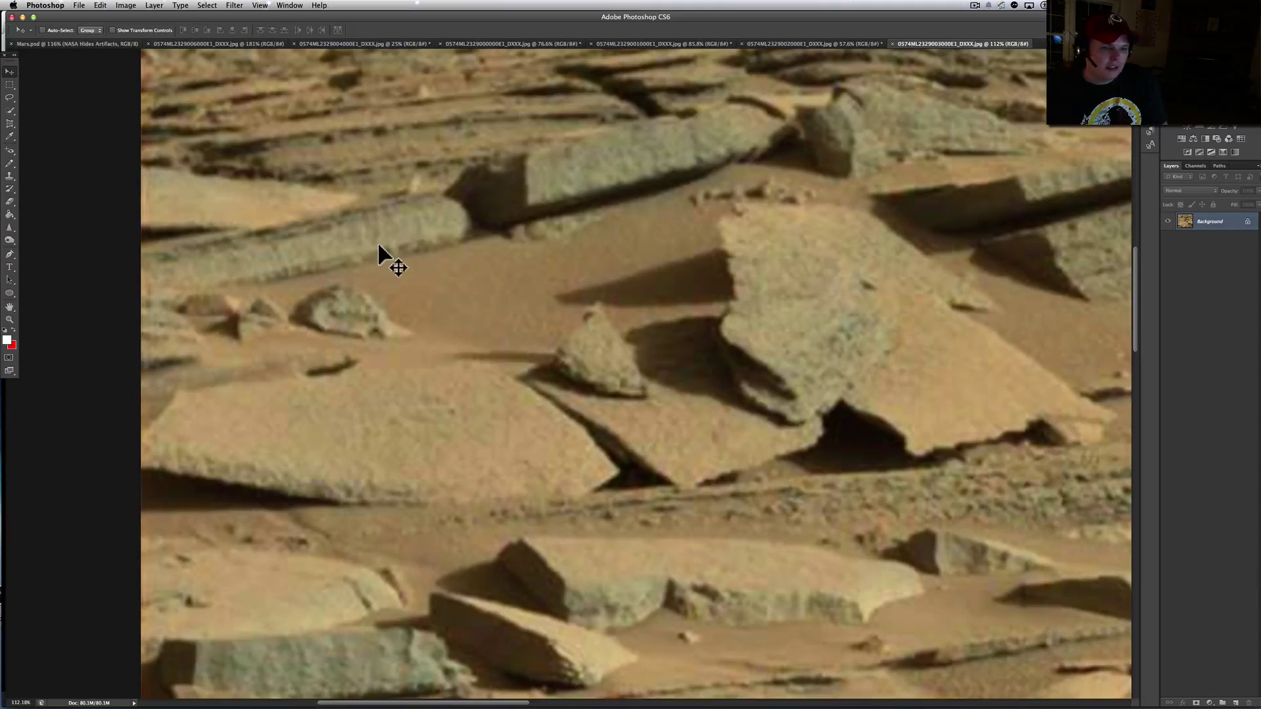
{"action": "scroll", "coordinate": [378, 244], "scroll_direction": "right", "scroll_amount": 20}
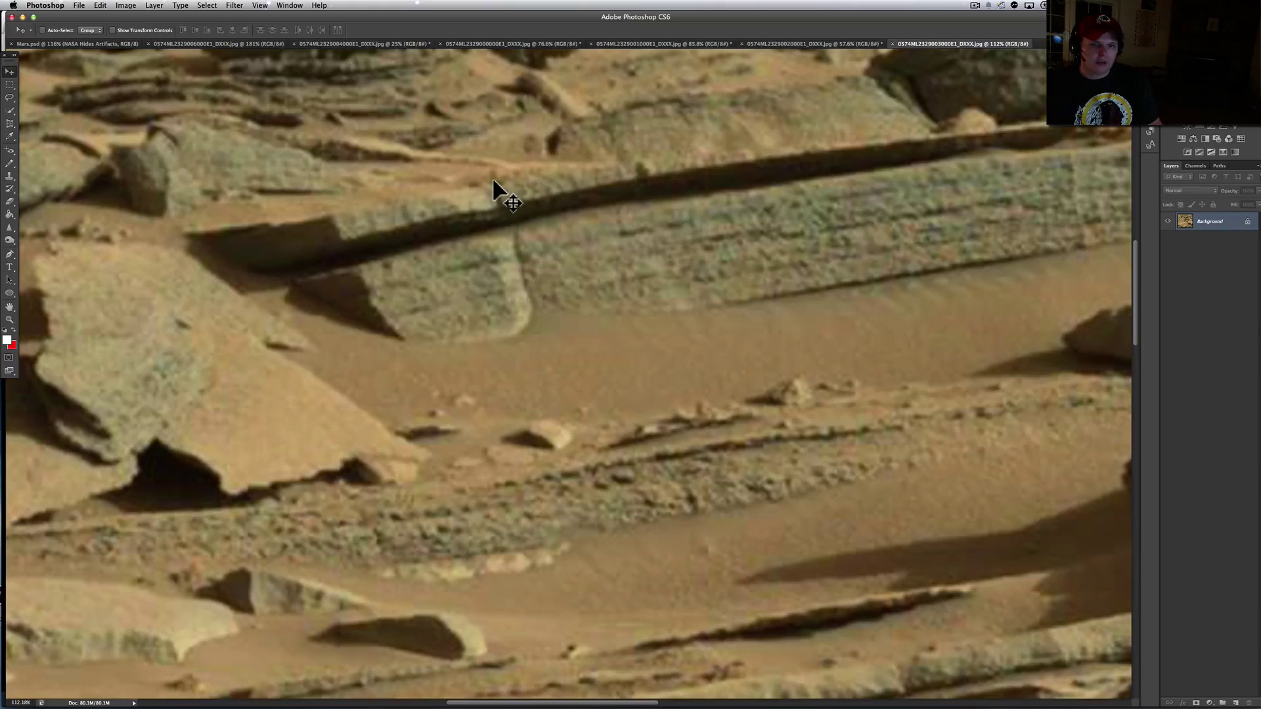
Pan up to the dark rounded rock beyond the slab at about 105%
{"action": "scroll", "coordinate": [499, 190], "scroll_direction": "down", "scroll_amount": 2}
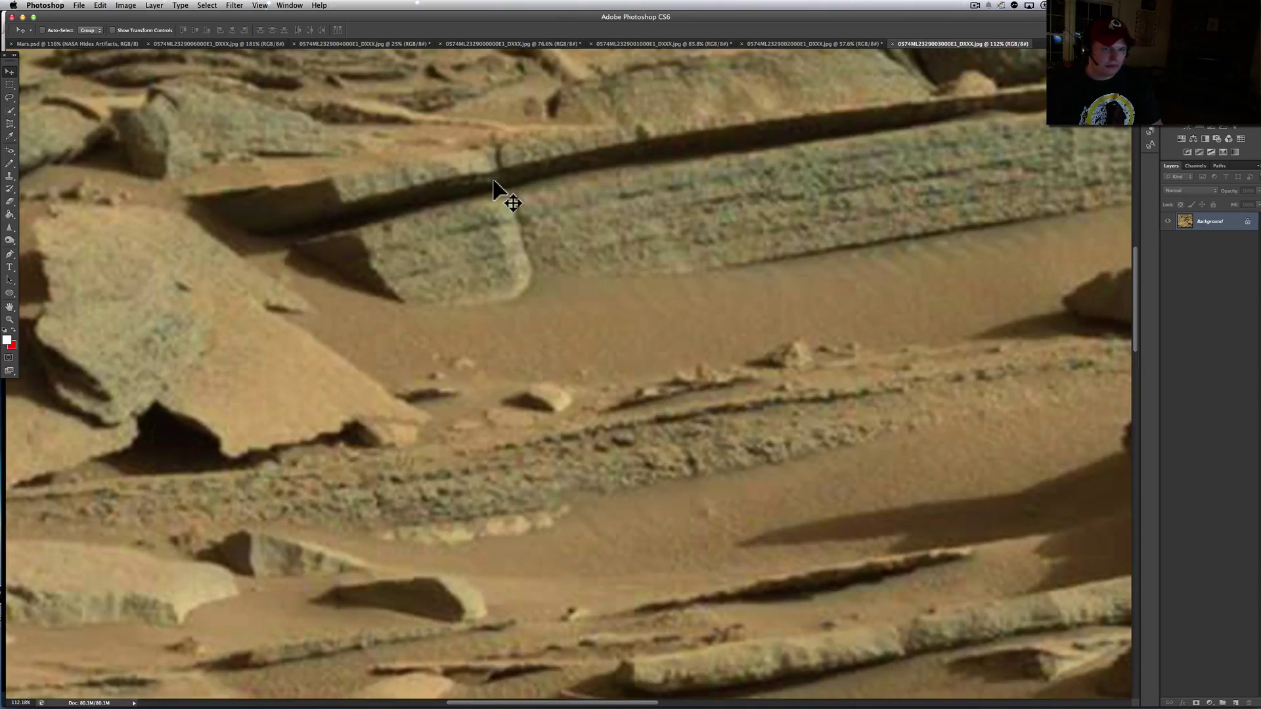
{"action": "scroll", "coordinate": [494, 183], "scroll_direction": "up", "scroll_amount": 1}
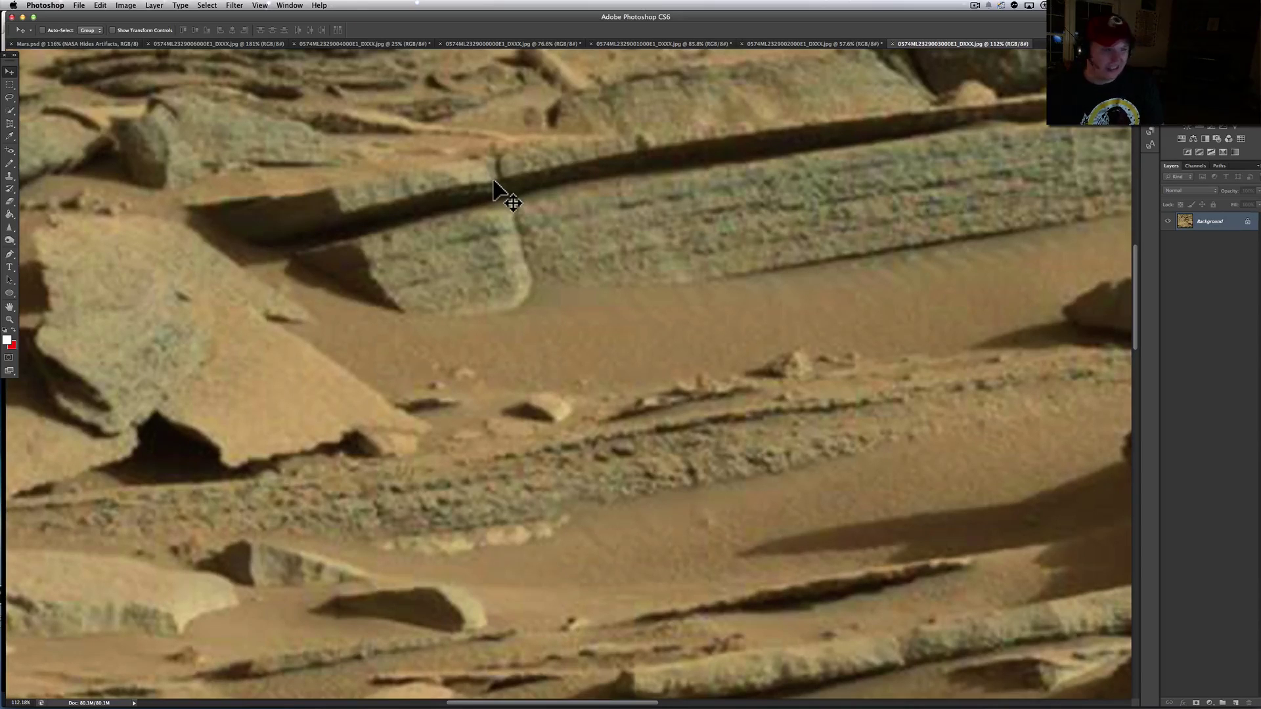
{"action": "scroll", "coordinate": [494, 184], "scroll_direction": "up", "scroll_amount": 10}
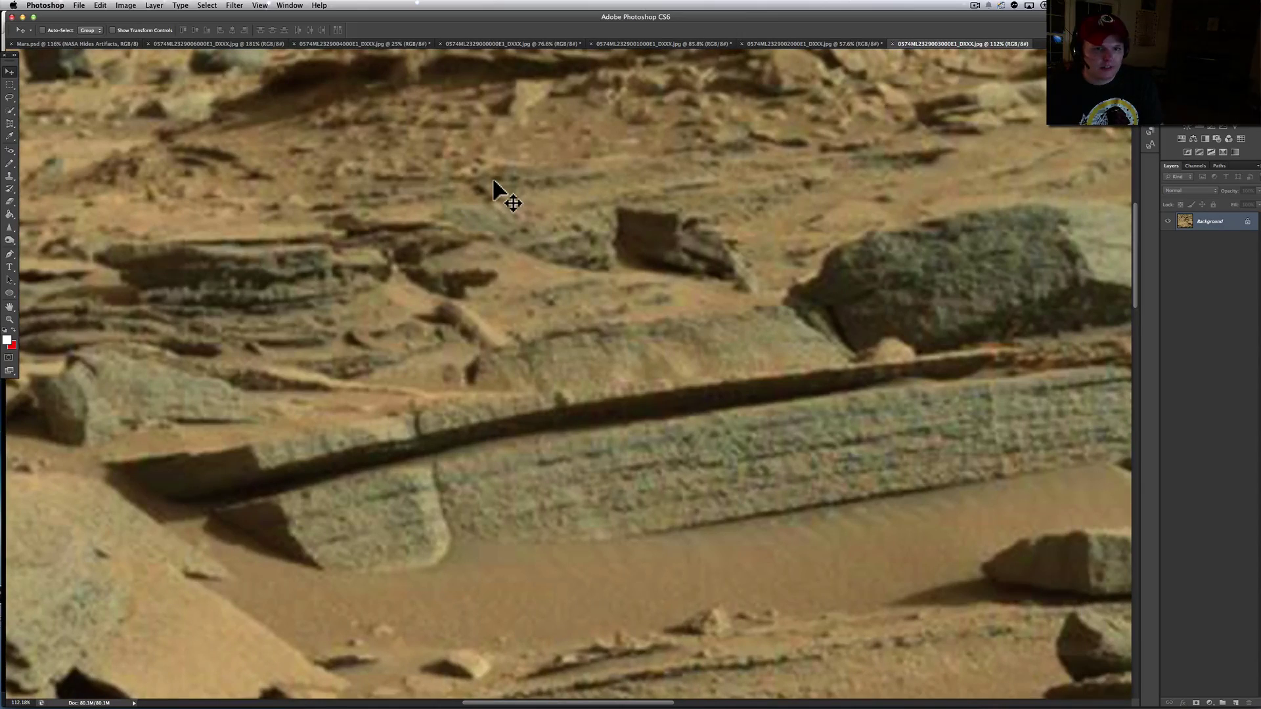
{"action": "scroll", "coordinate": [494, 184], "scroll_direction": "left", "scroll_amount": 5}
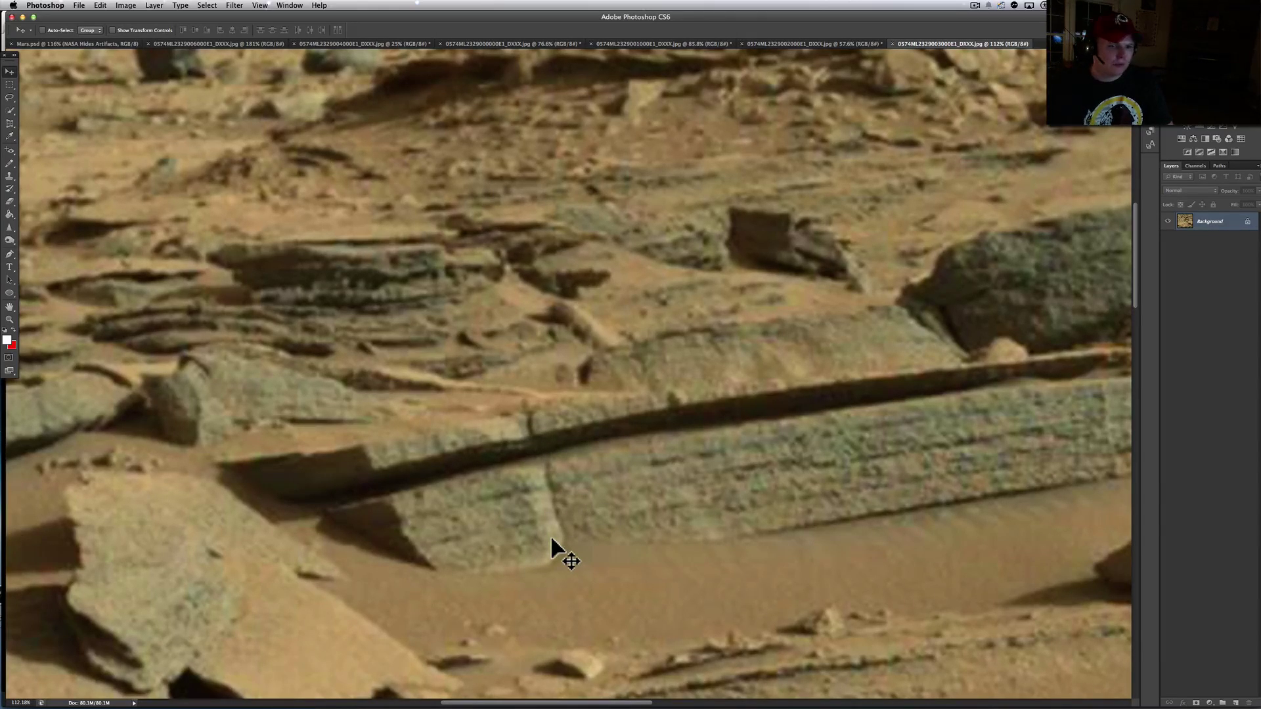
{"action": "scroll", "coordinate": [551, 540], "scroll_direction": "up", "scroll_amount": 2}
{"action": "scroll", "coordinate": [552, 540], "scroll_direction": "up", "scroll_amount": 10}
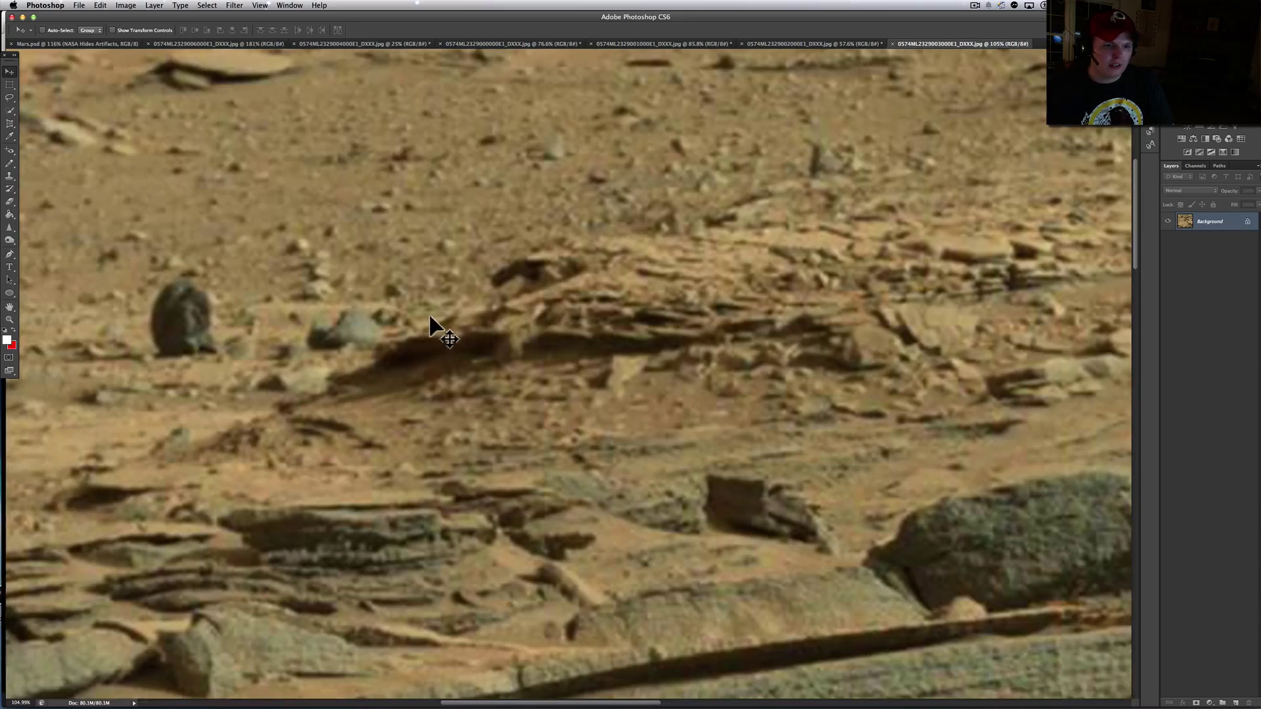
Pan around the canvas to bring the lower rock layers into view
{"action": "scroll", "coordinate": [430, 317], "scroll_direction": "right", "scroll_amount": 4}
{"action": "scroll", "coordinate": [430, 321], "scroll_direction": "down", "scroll_amount": 2}
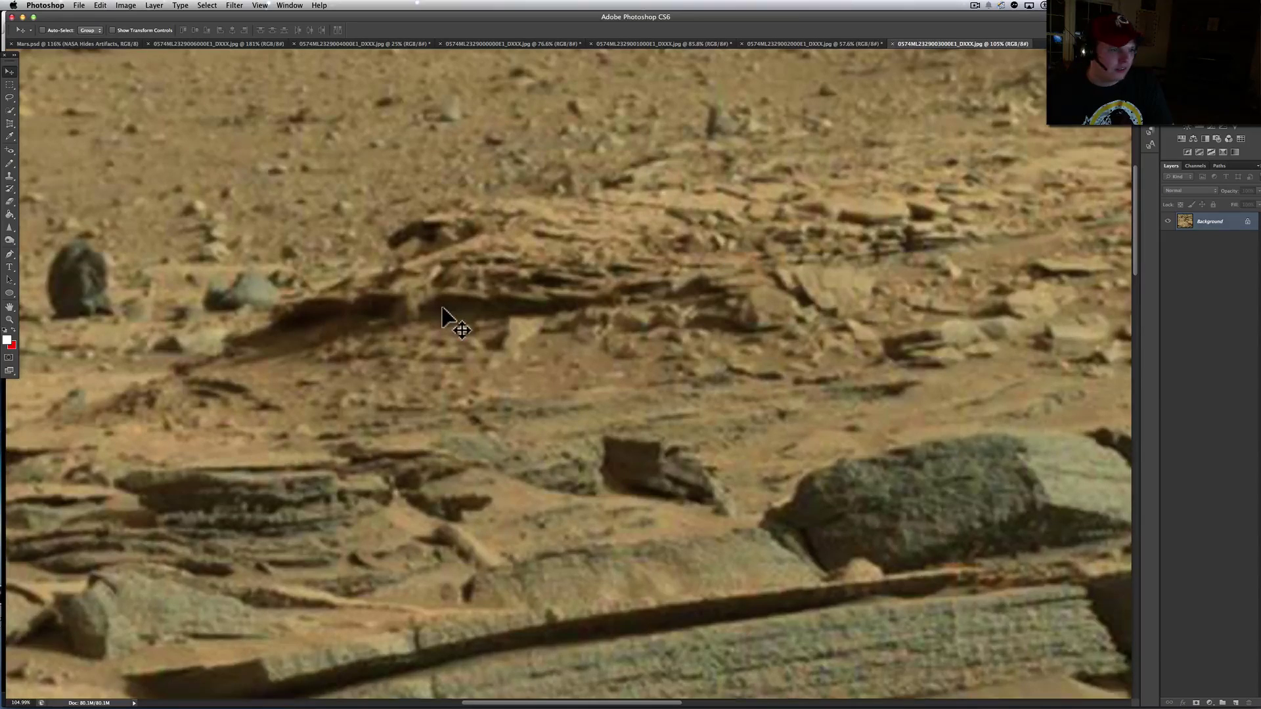
{"action": "scroll", "coordinate": [437, 306], "scroll_direction": "left", "scroll_amount": 7}
{"action": "scroll", "coordinate": [438, 307], "scroll_direction": "up", "scroll_amount": 1}
{"action": "scroll", "coordinate": [437, 307], "scroll_direction": "left", "scroll_amount": 7}
{"action": "scroll", "coordinate": [438, 308], "scroll_direction": "up", "scroll_amount": 3}
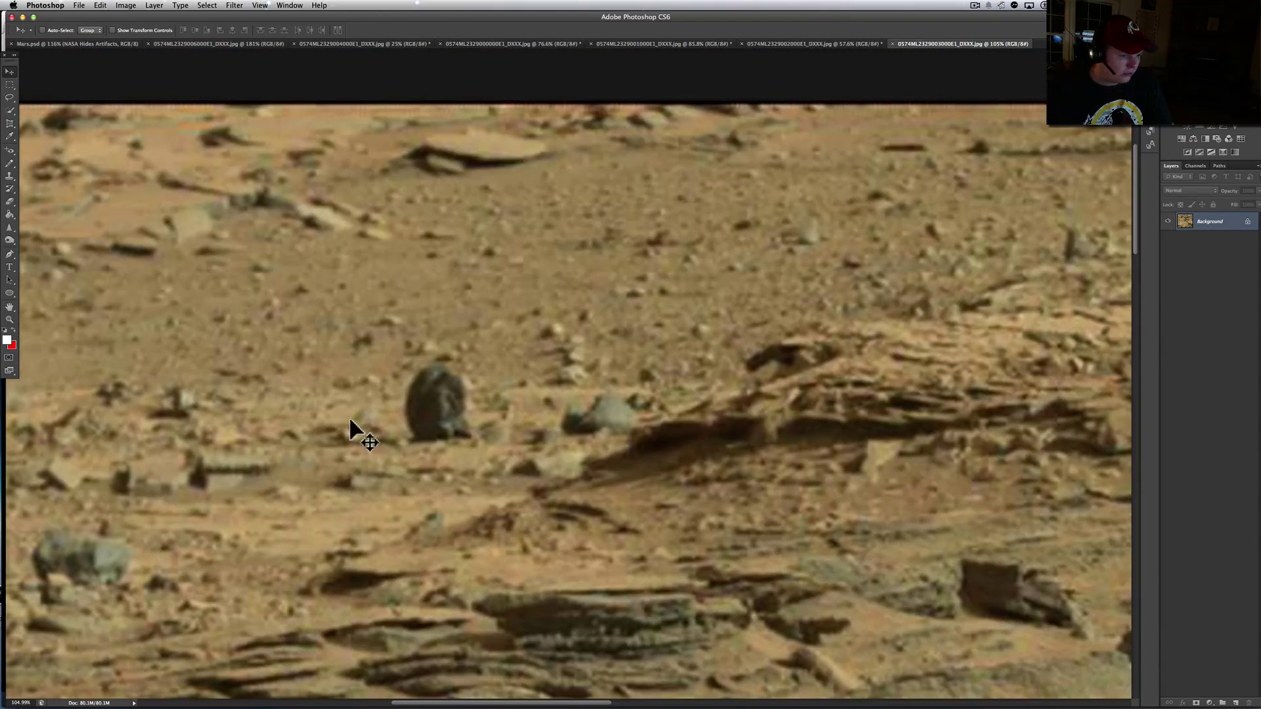
{"action": "scroll", "coordinate": [348, 415], "scroll_direction": "left", "scroll_amount": 3}
{"action": "scroll", "coordinate": [169, 473], "scroll_direction": "left", "scroll_amount": 2}
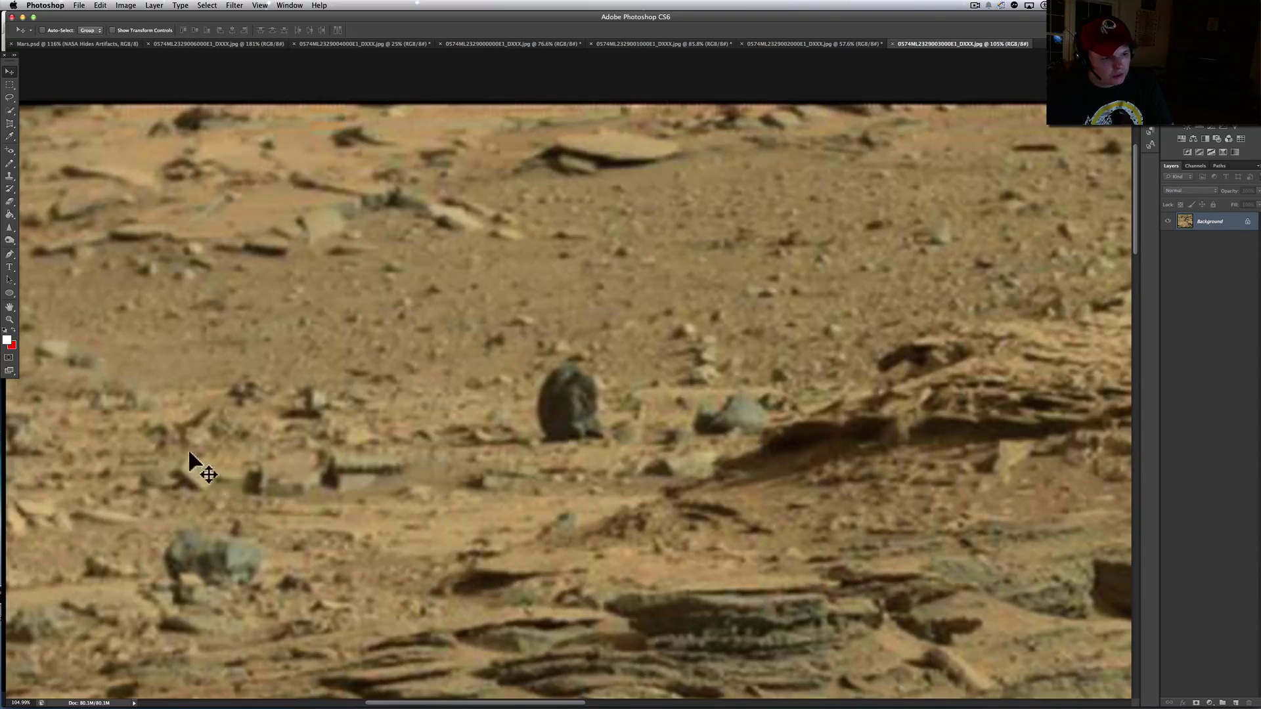
{"action": "scroll", "coordinate": [195, 482], "scroll_direction": "right", "scroll_amount": 5}
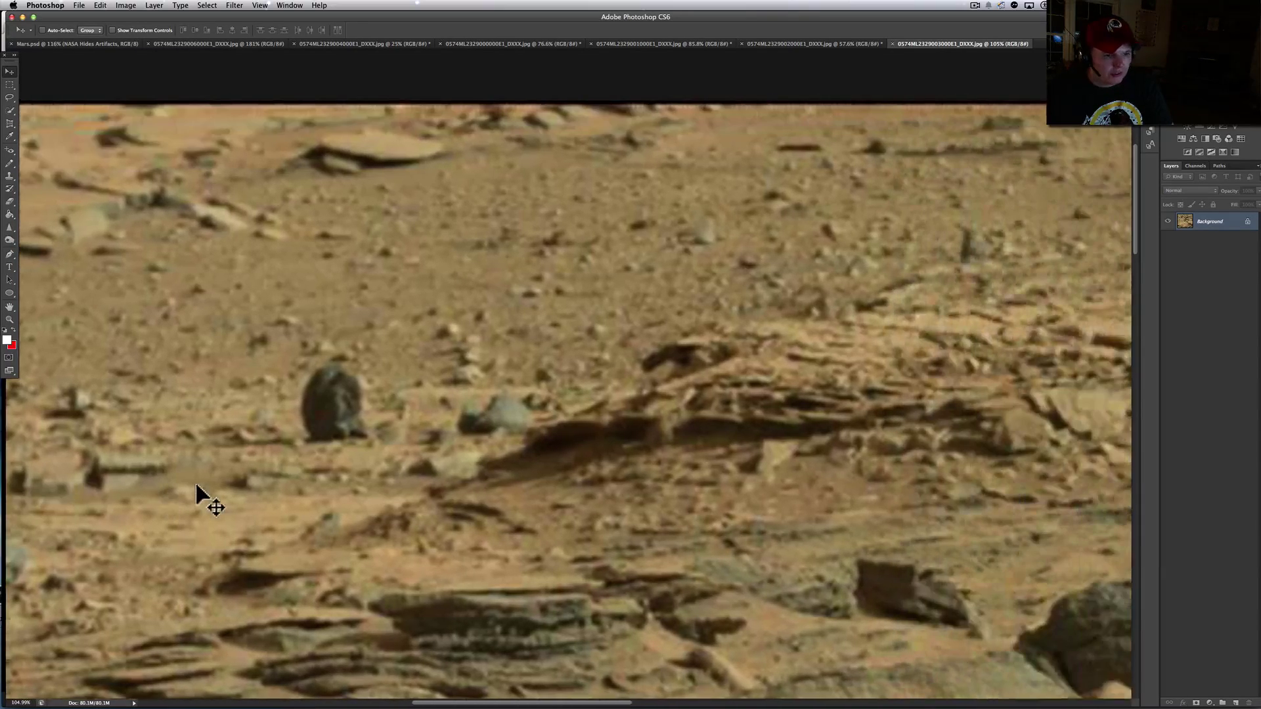
{"action": "scroll", "coordinate": [196, 482], "scroll_direction": "down", "scroll_amount": 6}
{"action": "scroll", "coordinate": [346, 526], "scroll_direction": "right", "scroll_amount": 2}
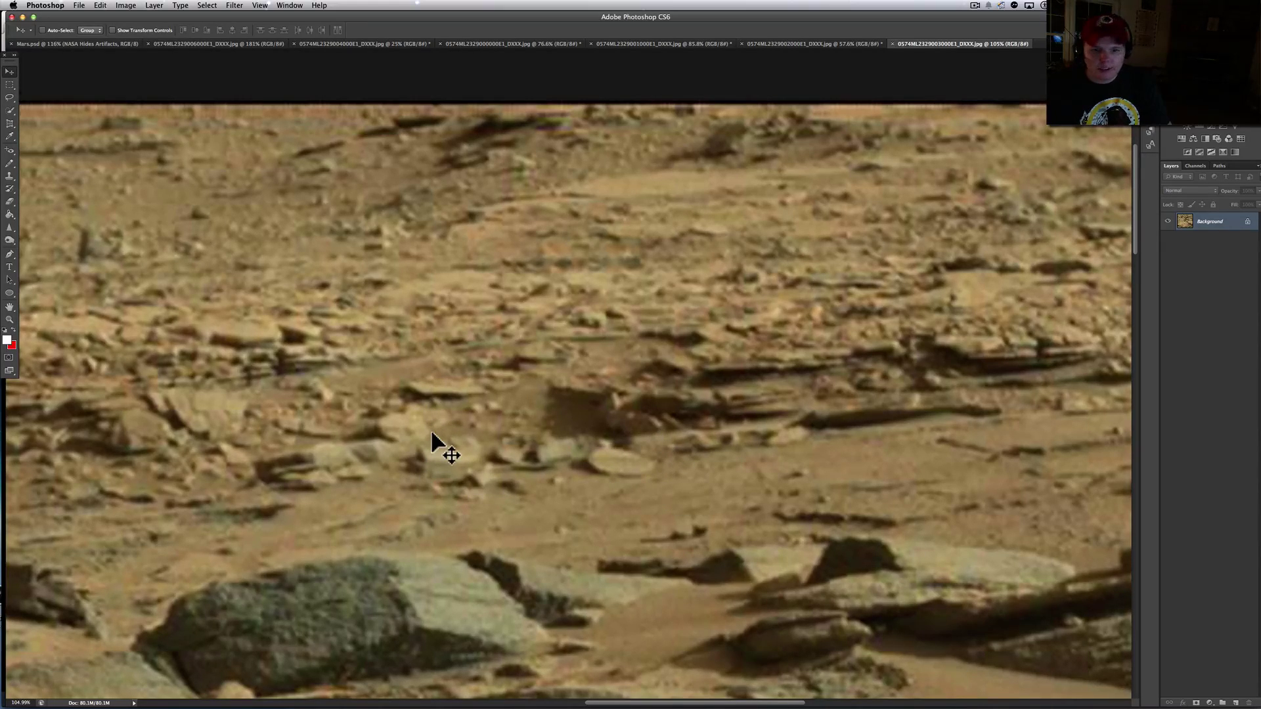
{"action": "scroll", "coordinate": [432, 434], "scroll_direction": "right", "scroll_amount": 8}
{"action": "scroll", "coordinate": [432, 434], "scroll_direction": "down", "scroll_amount": 2}
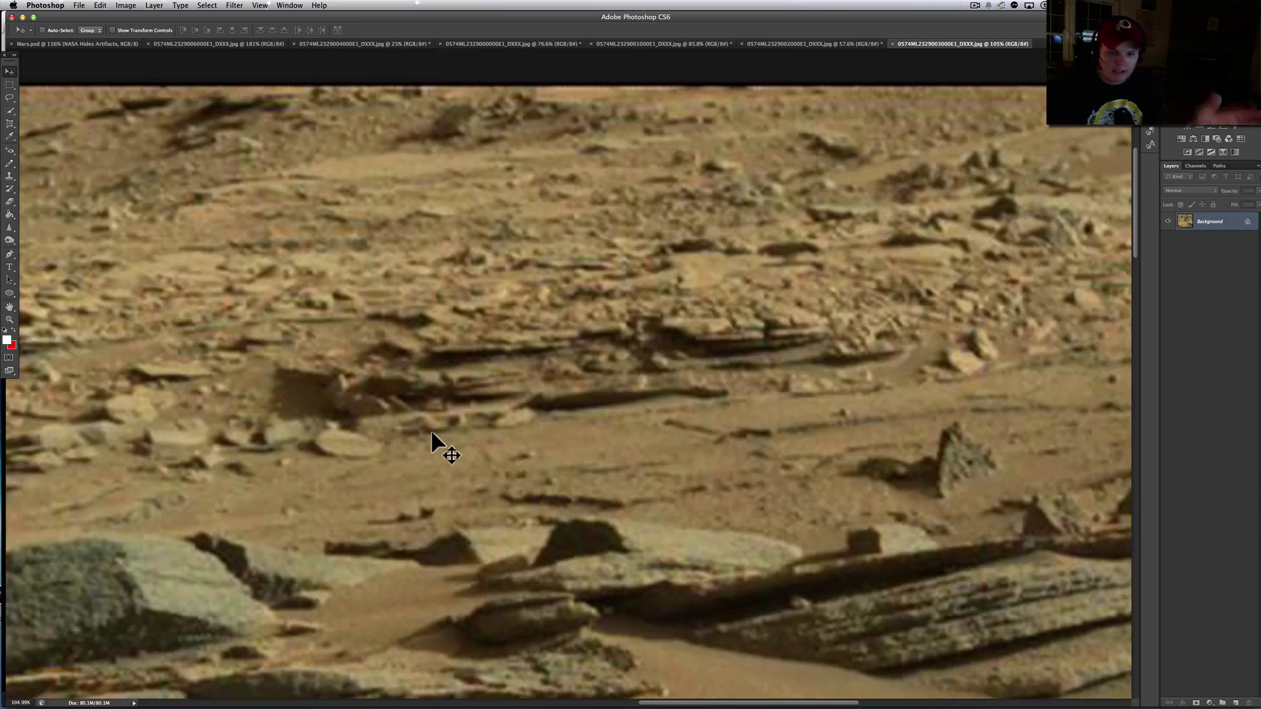
{"action": "scroll", "coordinate": [432, 435], "scroll_direction": "right", "scroll_amount": 6}
{"action": "scroll", "coordinate": [433, 435], "scroll_direction": "right", "scroll_amount": 10}
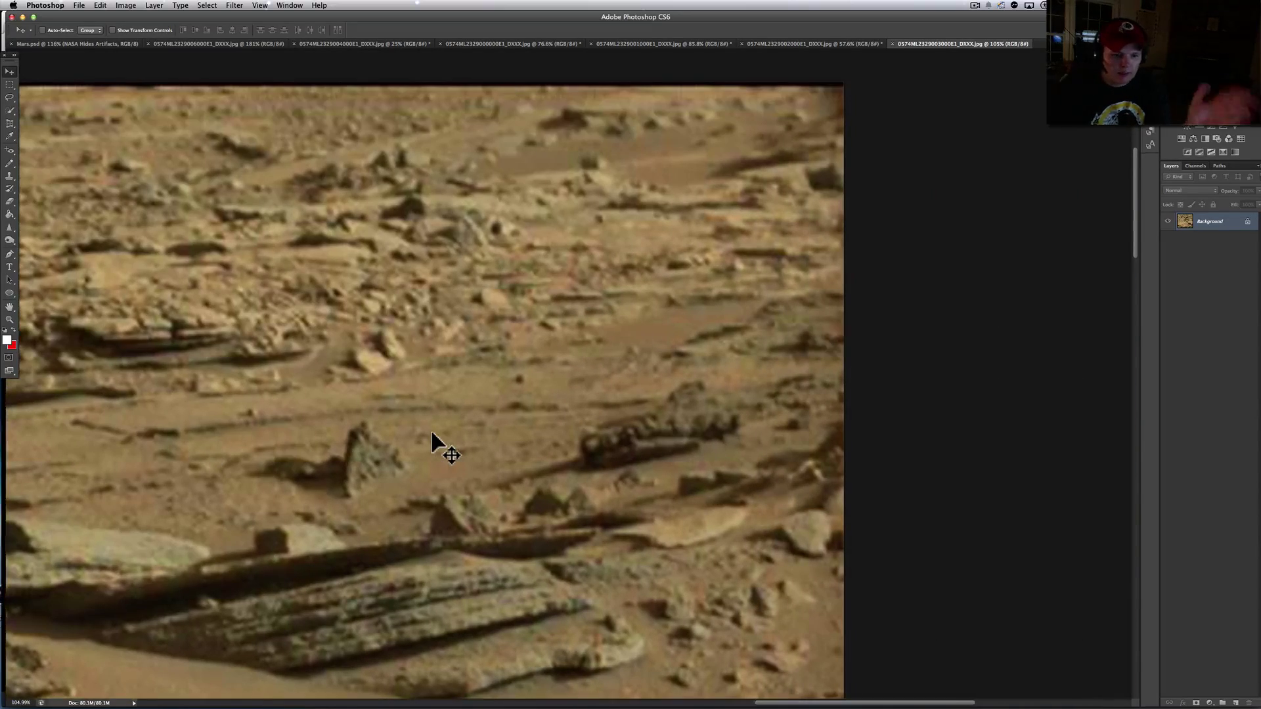
{"action": "scroll", "coordinate": [394, 269], "scroll_direction": "right", "scroll_amount": 2}
Pick the Rectangular Marquee tool, then switch to Firefox's NASA Raw Images page
{"action": "left_click", "coordinate": [10, 84]}
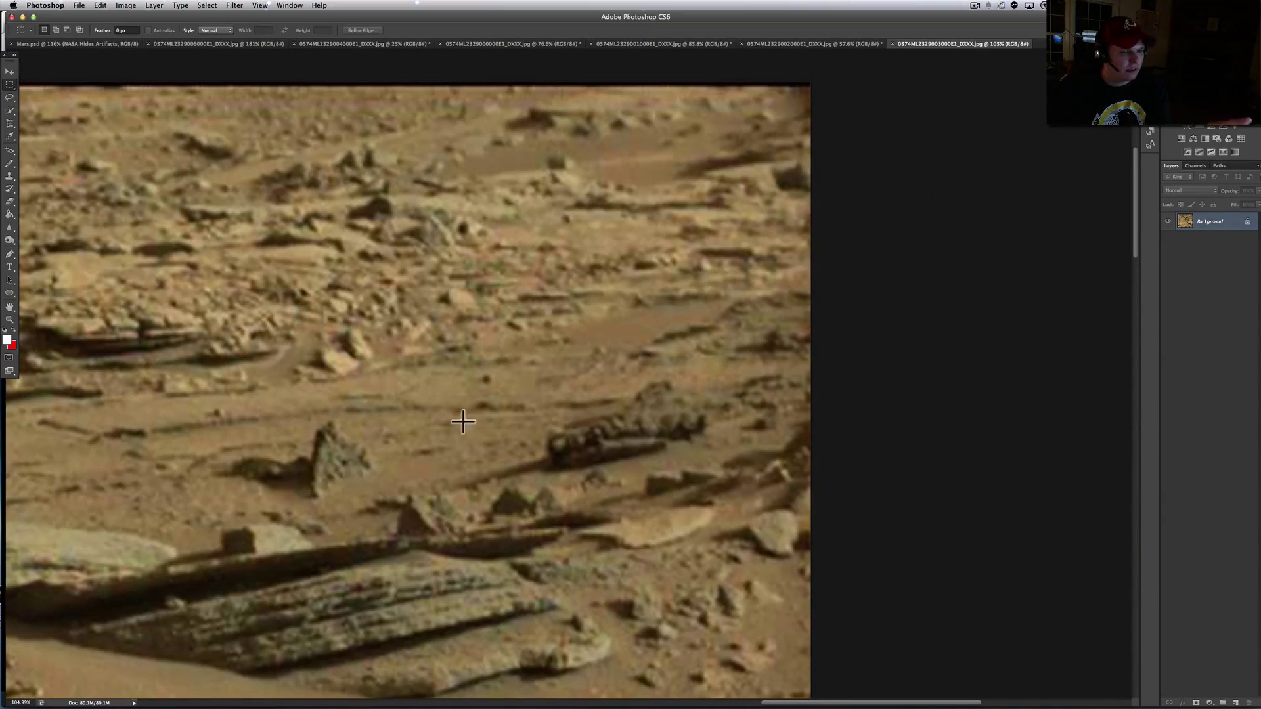
{"action": "left_click", "coordinate": [62, 5]}
{"action": "mouse_move", "coordinate": [73, 7]}
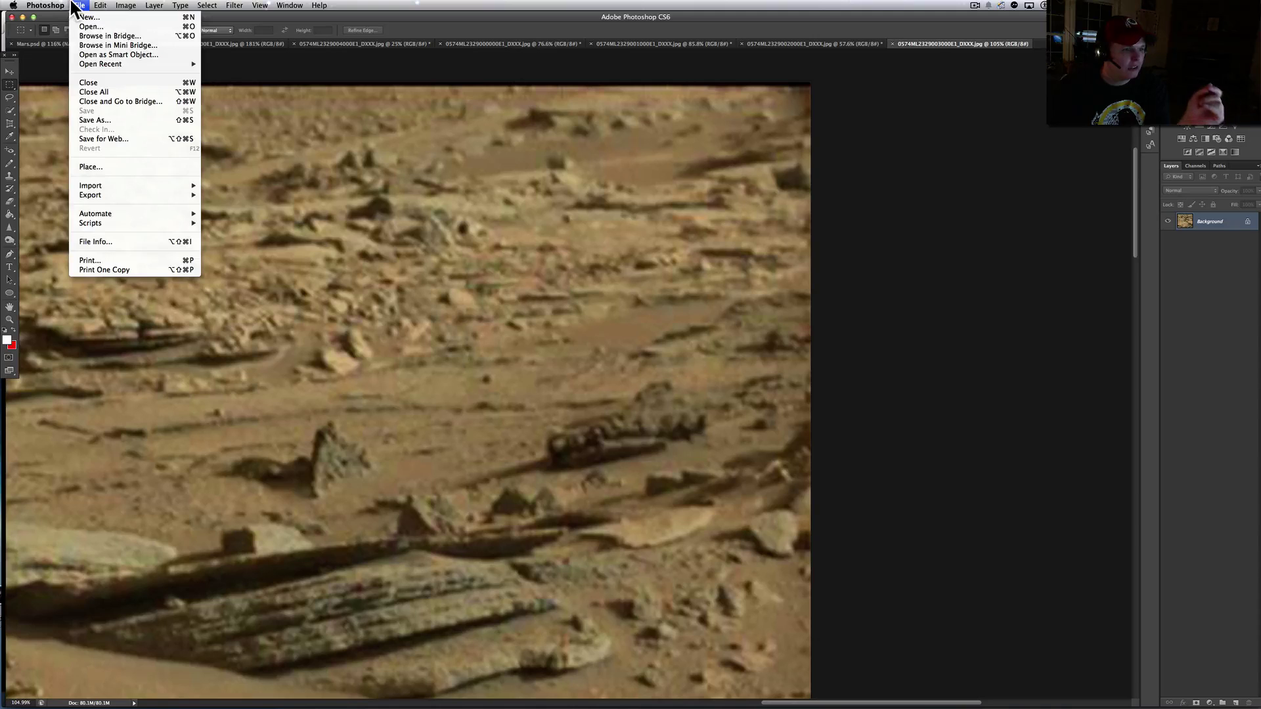
{"action": "left_click", "coordinate": [374, 427]}
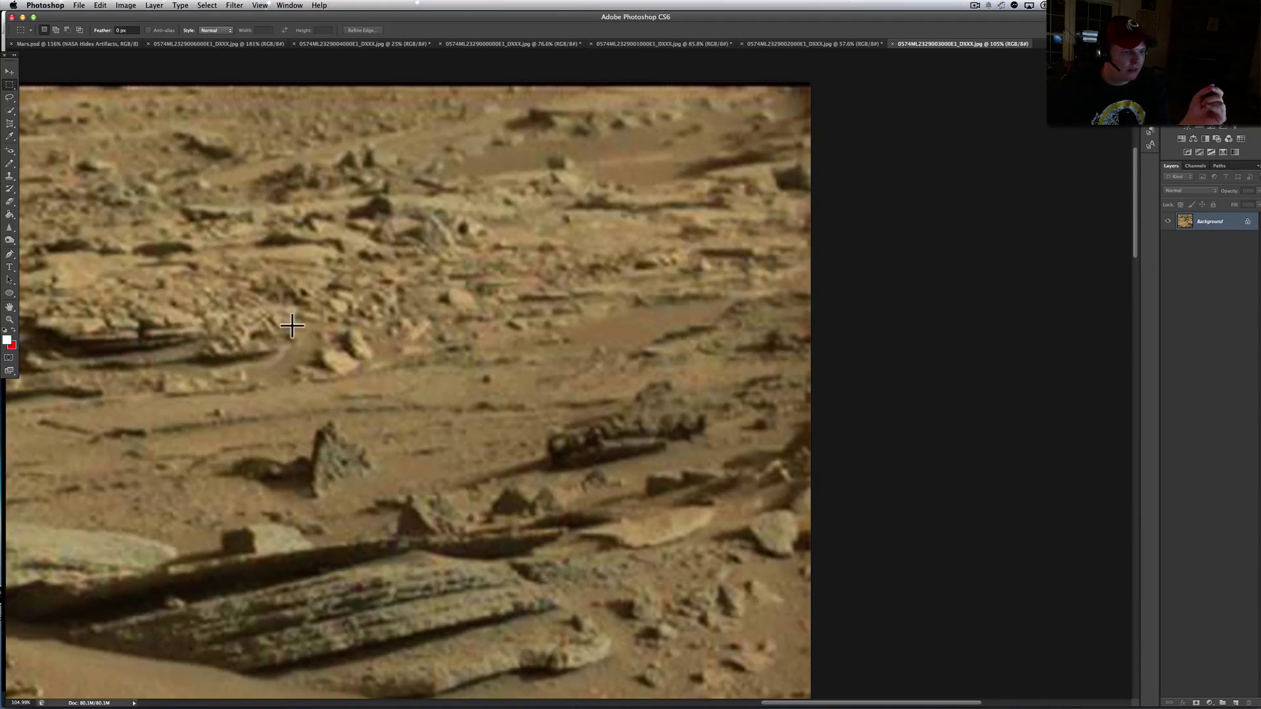
{"action": "scroll", "coordinate": [289, 322], "scroll_direction": "down", "scroll_amount": 10}
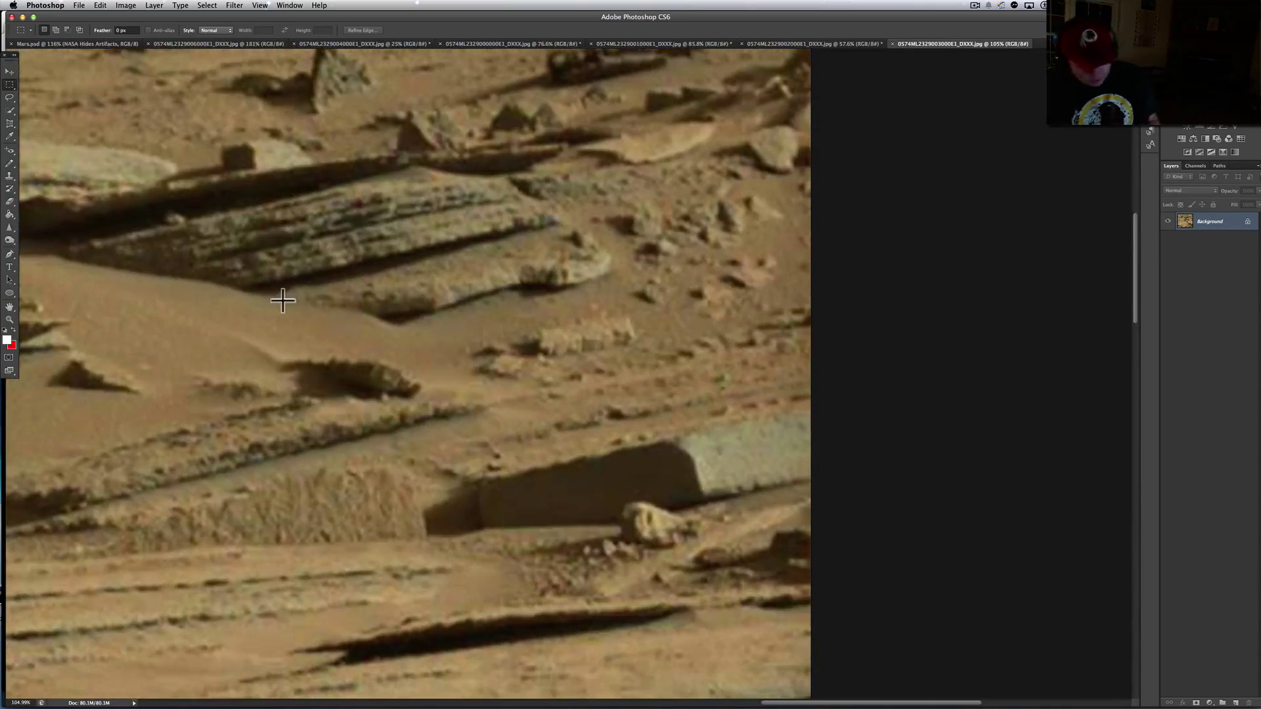
{"action": "key", "text": "super+Tab"}
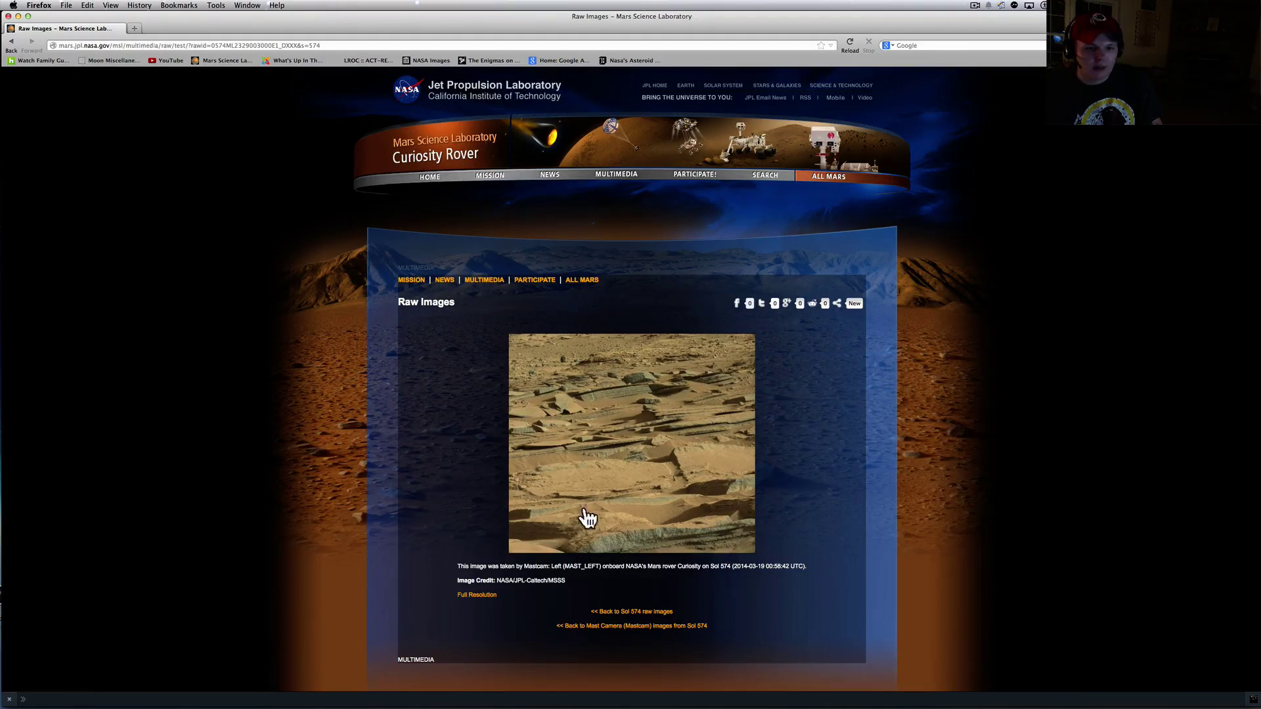
{"action": "key", "text": "super+Tab"}
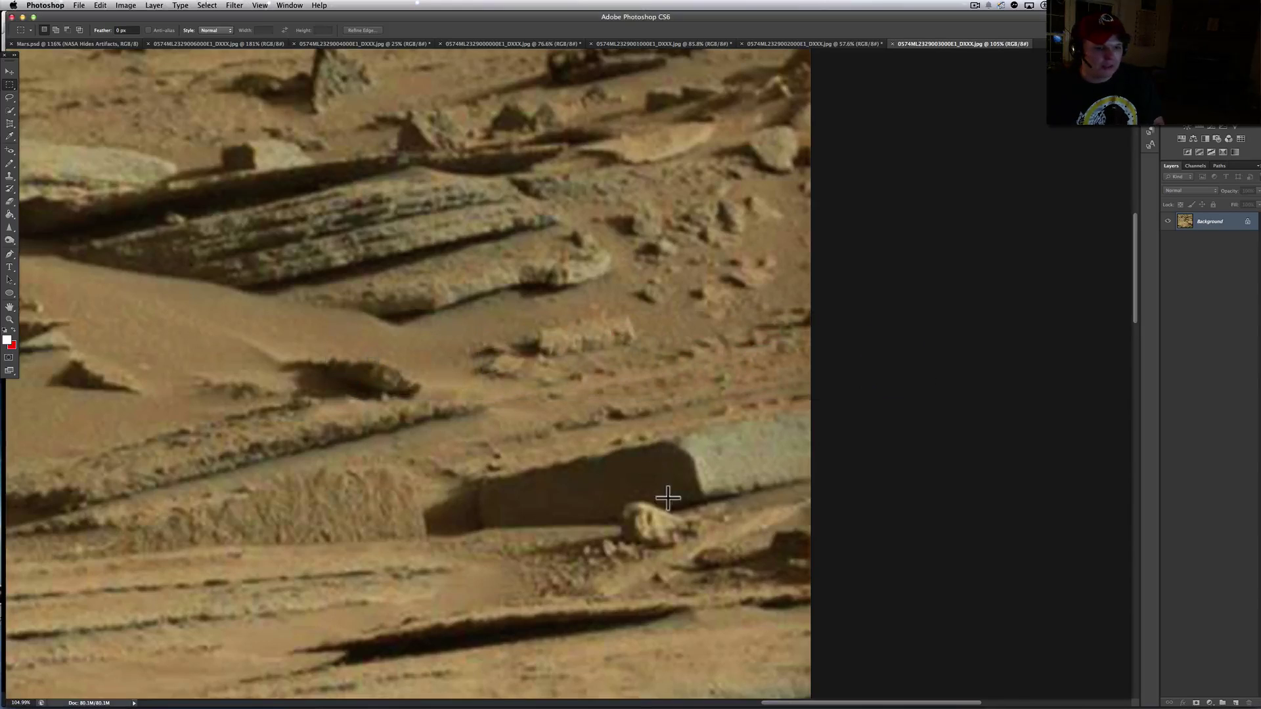
{"action": "scroll", "coordinate": [664, 494], "scroll_direction": "down", "scroll_amount": 3}
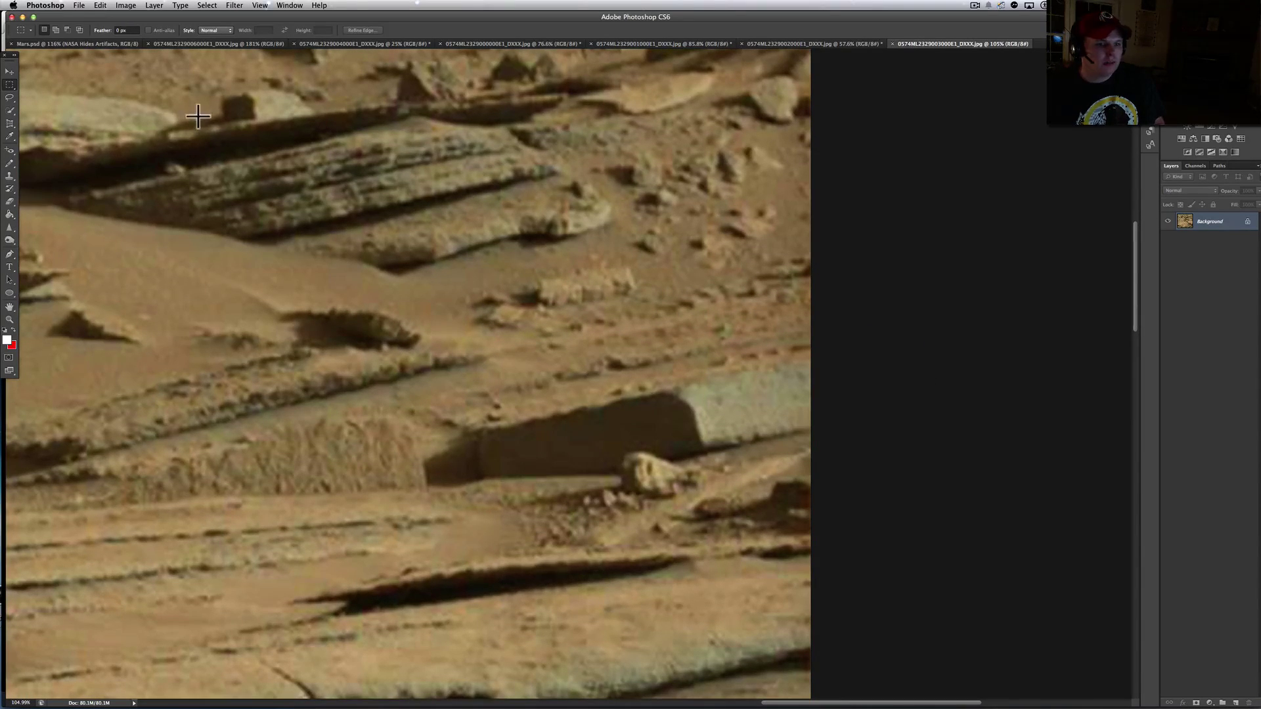
{"action": "left_click", "coordinate": [44, 6]}
{"action": "mouse_move", "coordinate": [118, 4]}
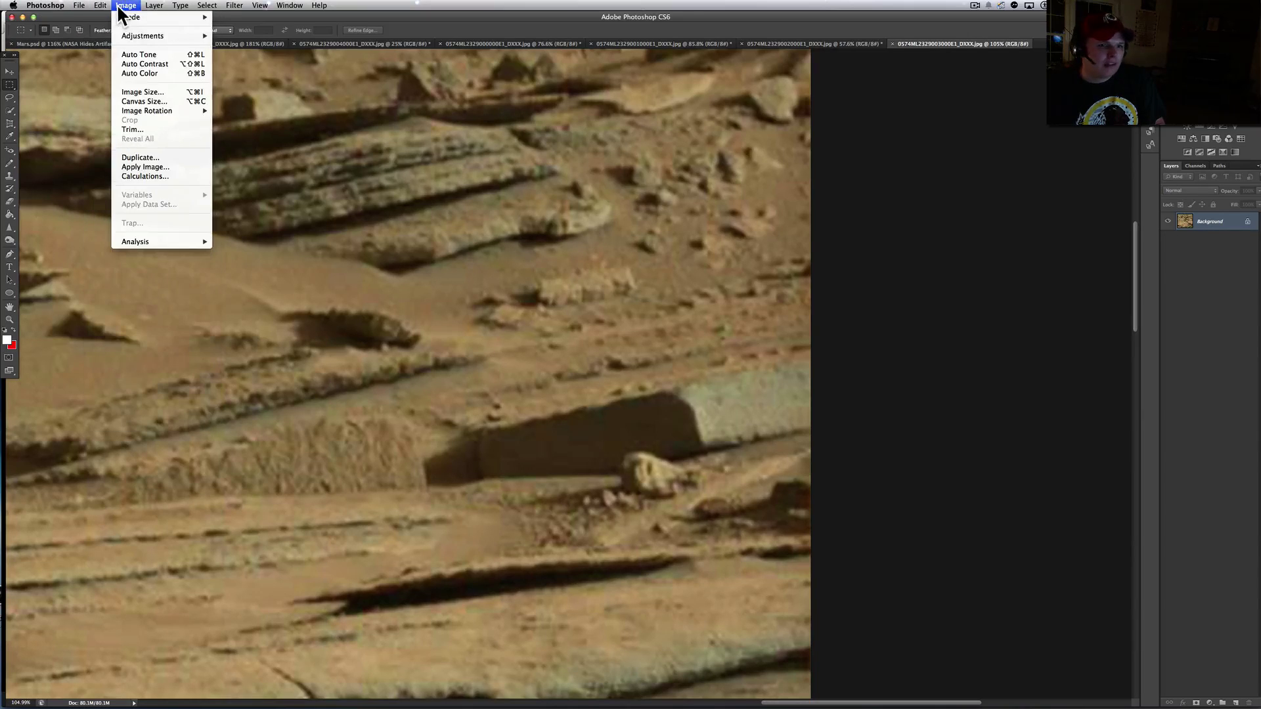
{"action": "left_click", "coordinate": [133, 66]}
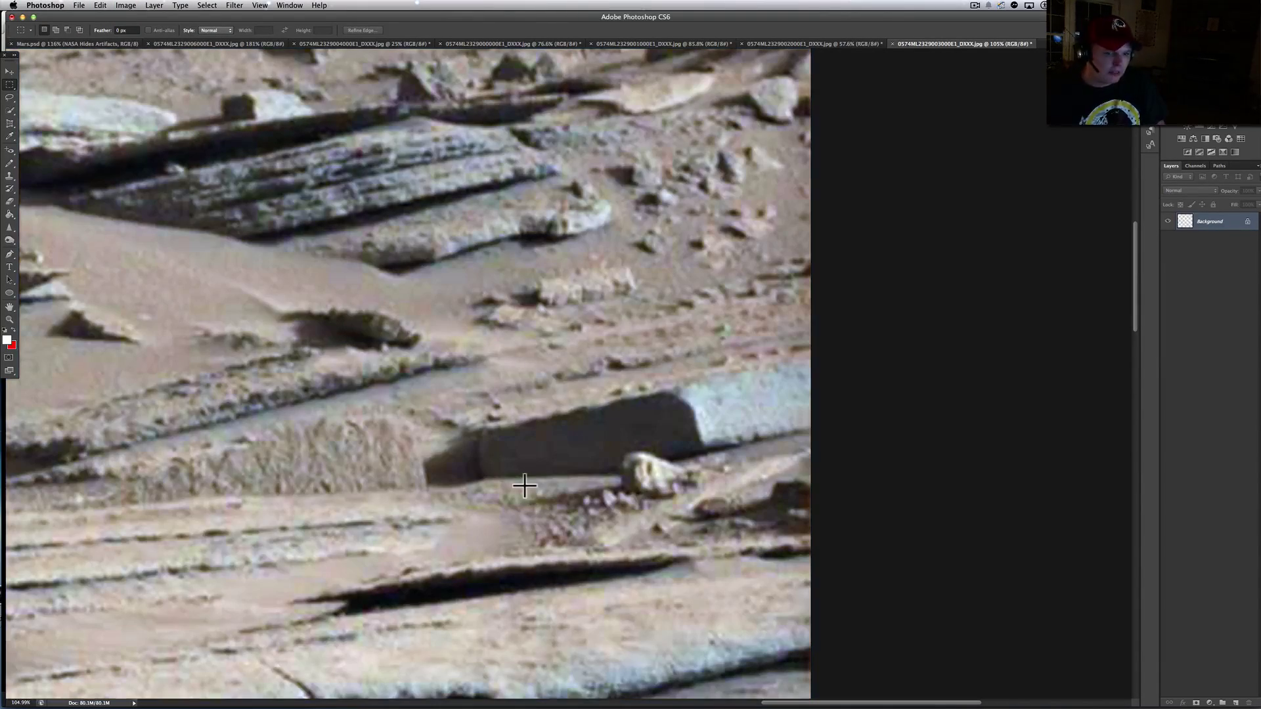
{"action": "scroll", "coordinate": [525, 486], "scroll_direction": "up", "scroll_amount": 3}
{"action": "scroll", "coordinate": [524, 486], "scroll_direction": "left", "scroll_amount": 3}
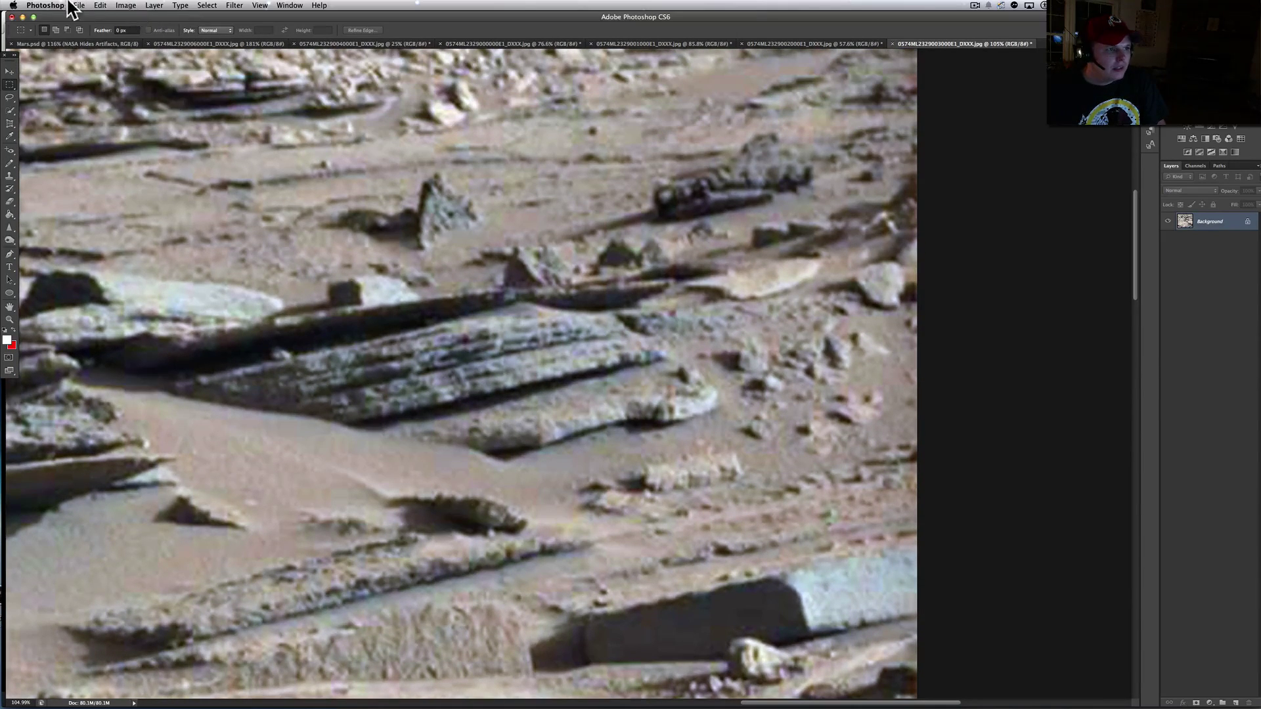
{"action": "left_click", "coordinate": [100, 6]}
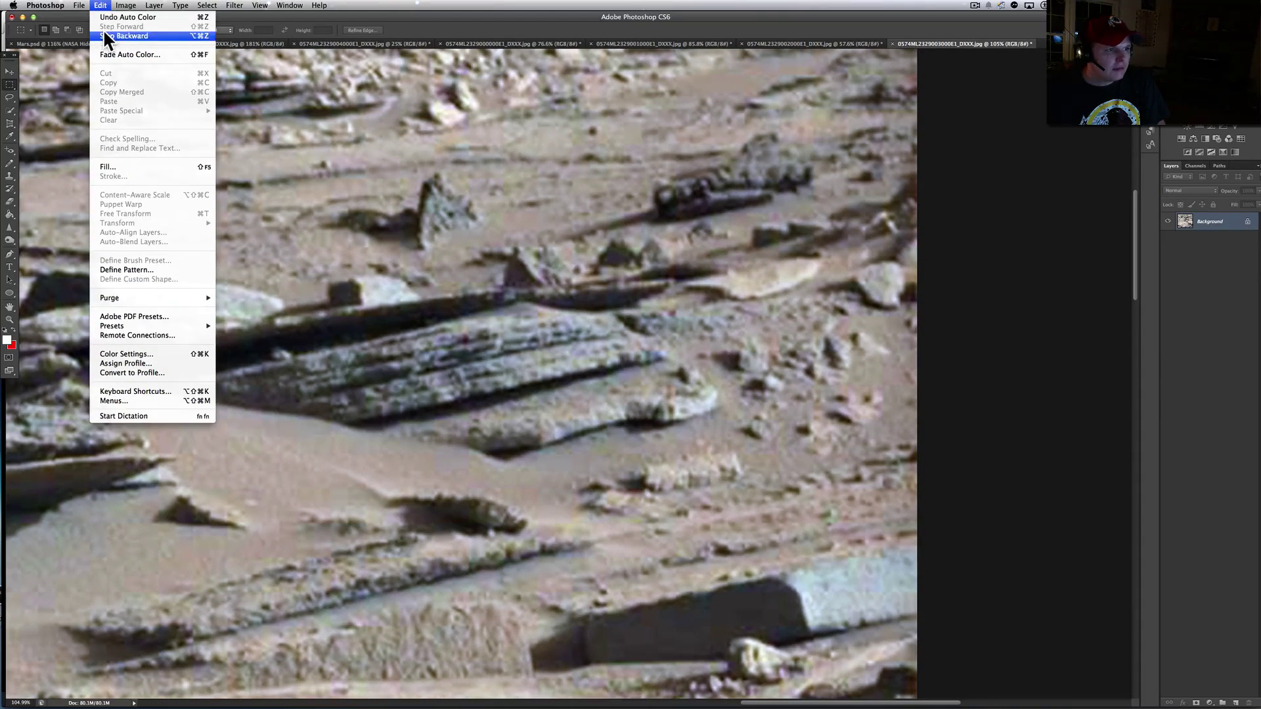
{"action": "left_click", "coordinate": [105, 35]}
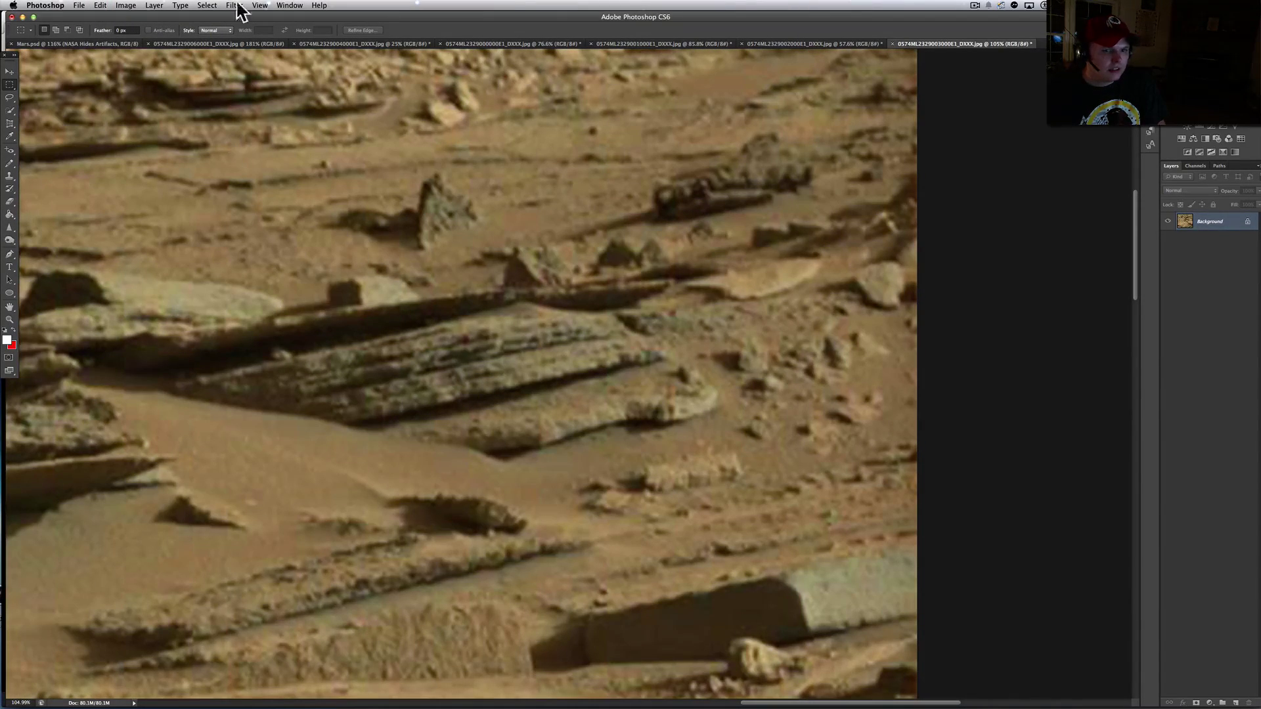
{"action": "left_click_drag", "start_coordinate": [567, 86], "coordinate": [699, 208]}
{"action": "left_click", "coordinate": [560, 137]}
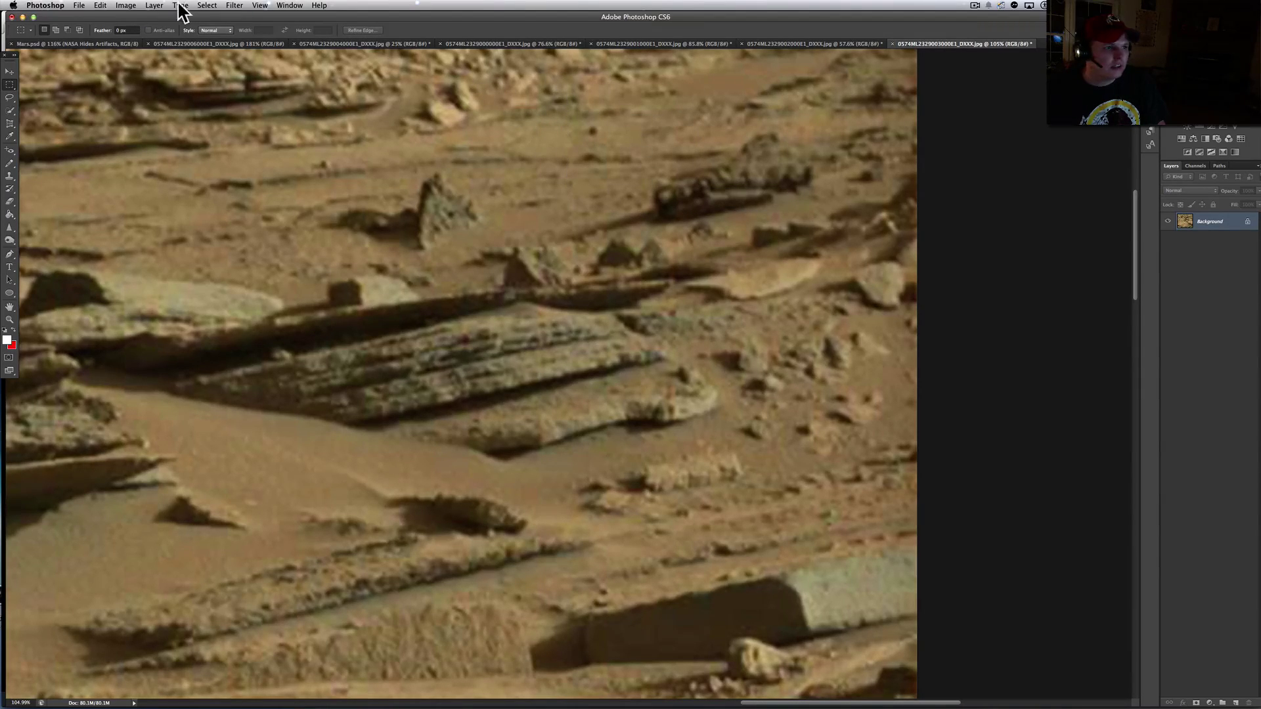
Apply Auto Tone and then Auto Color to the Mars photo
{"action": "left_click", "coordinate": [105, 5]}
{"action": "mouse_move", "coordinate": [125, 5]}
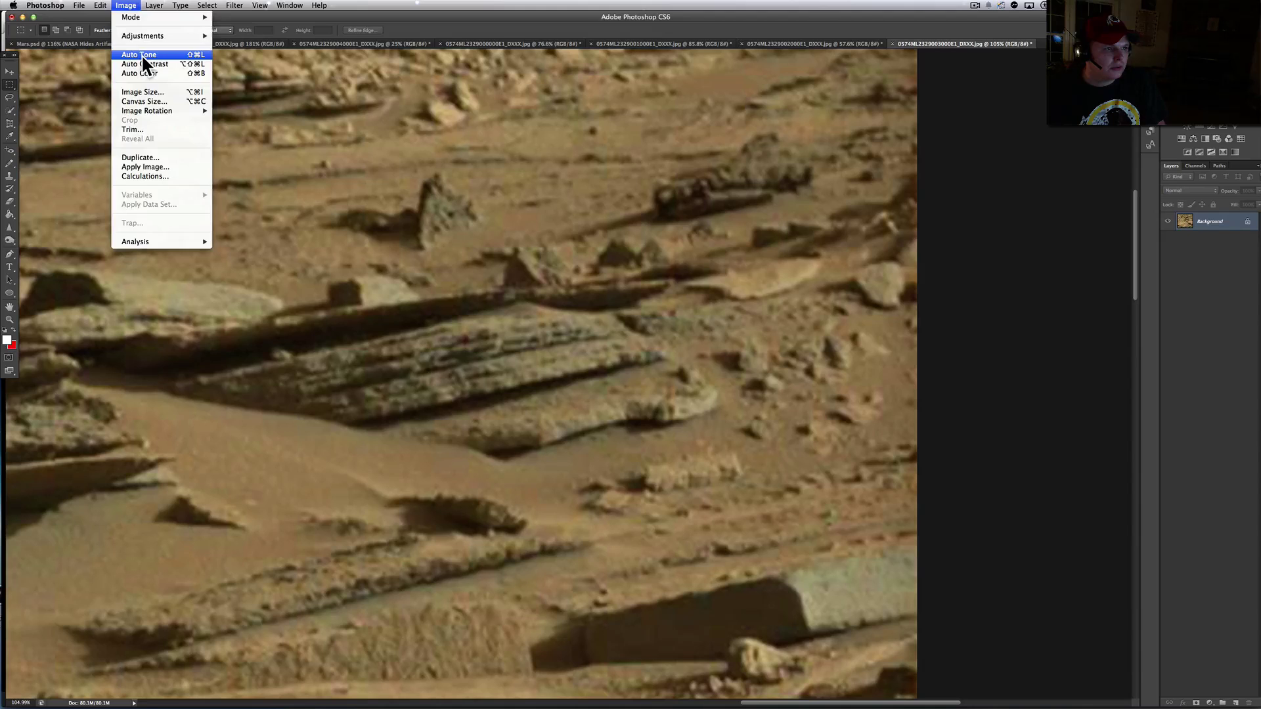
{"action": "left_click", "coordinate": [141, 54]}
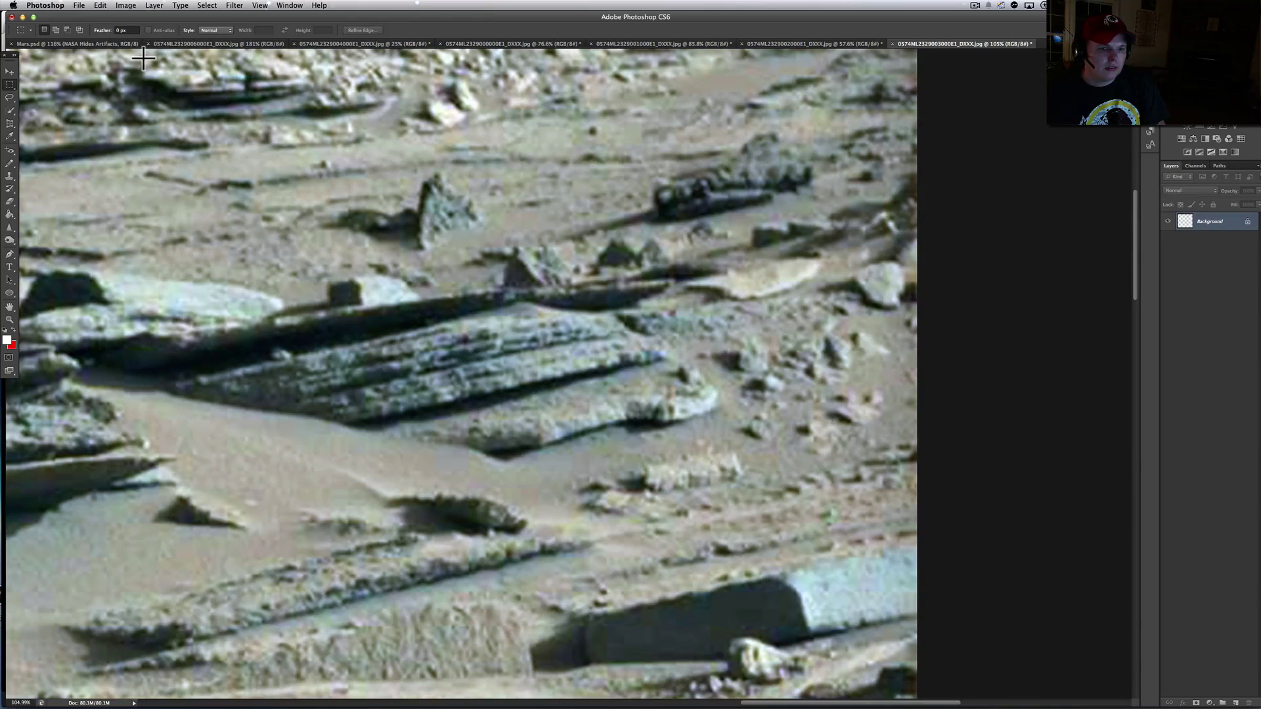
{"action": "left_click", "coordinate": [126, 6]}
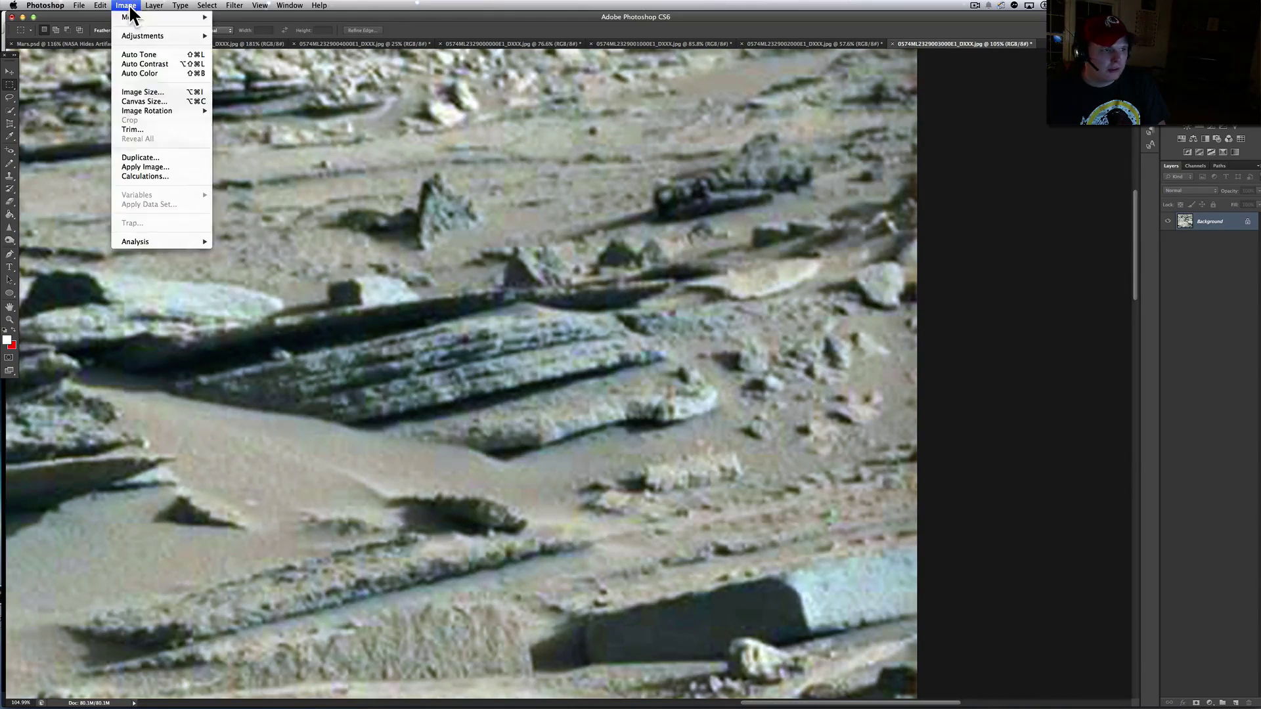
{"action": "left_click", "coordinate": [132, 69]}
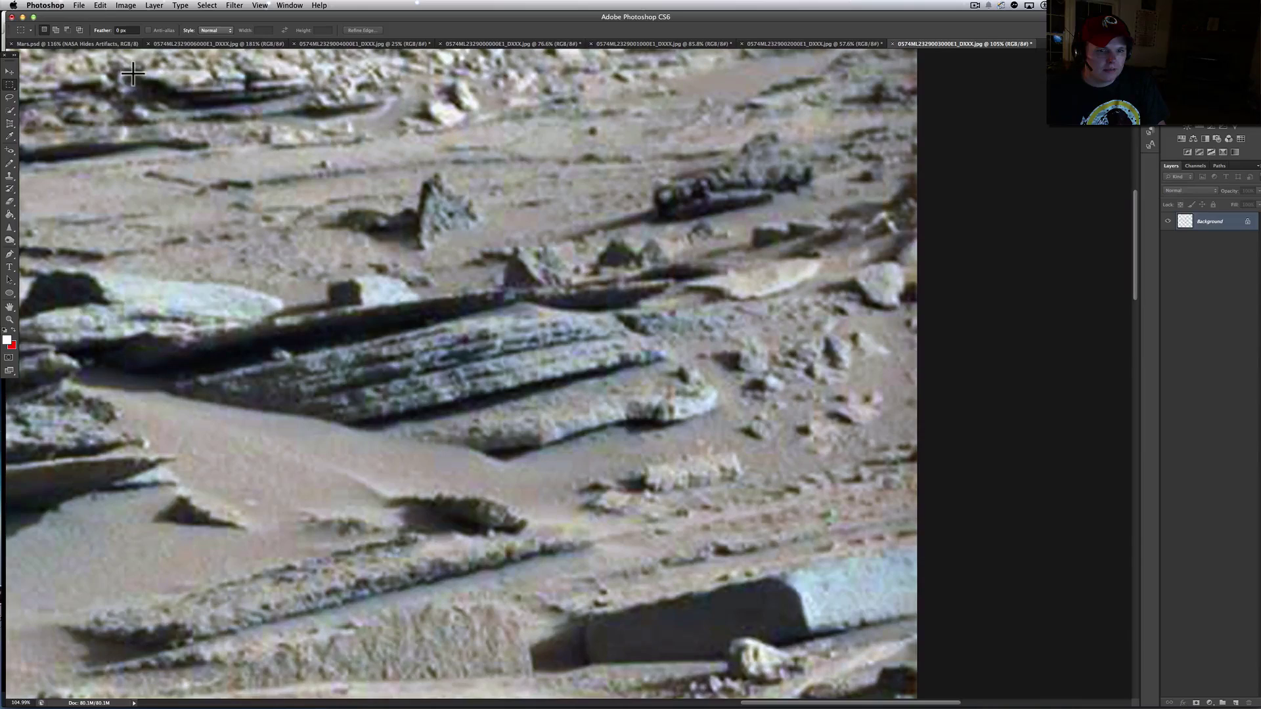
Pan around the corrected photo to inspect the rocks, glancing at the undo options
{"action": "scroll", "coordinate": [379, 379], "scroll_direction": "right", "scroll_amount": 10}
{"action": "scroll", "coordinate": [379, 379], "scroll_direction": "up", "scroll_amount": 5}
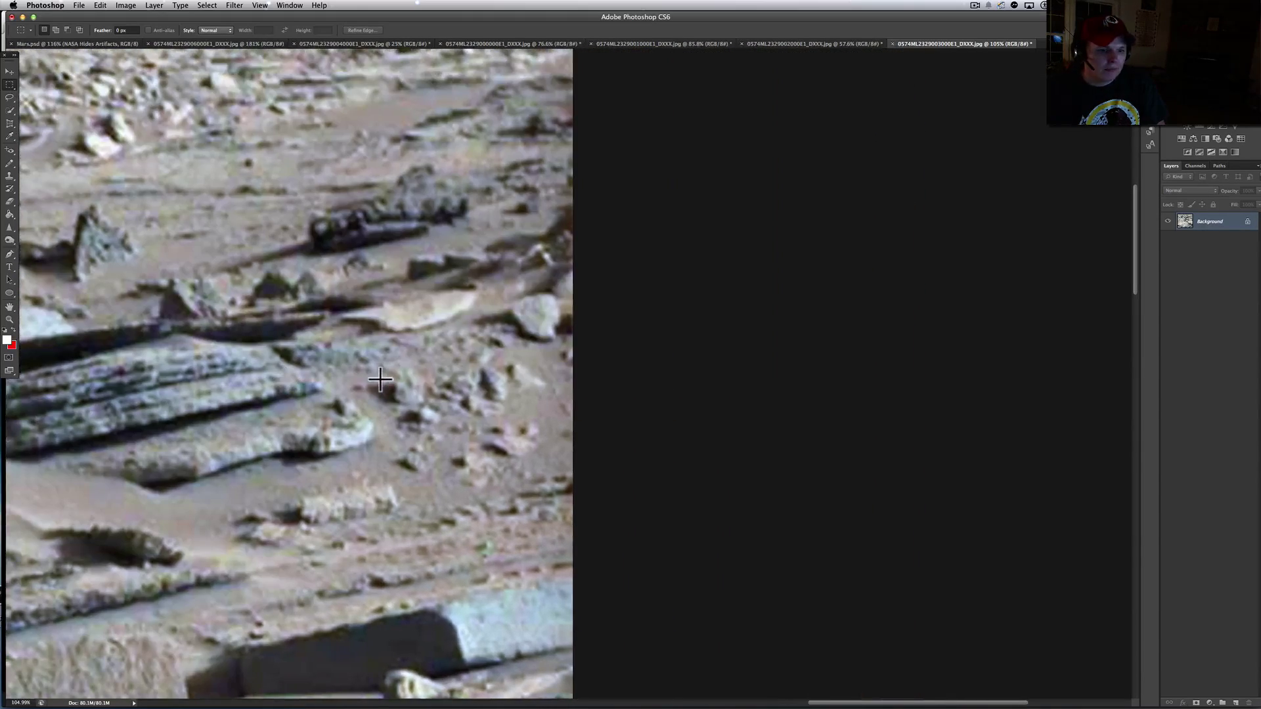
{"action": "scroll", "coordinate": [380, 379], "scroll_direction": "left", "scroll_amount": 15}
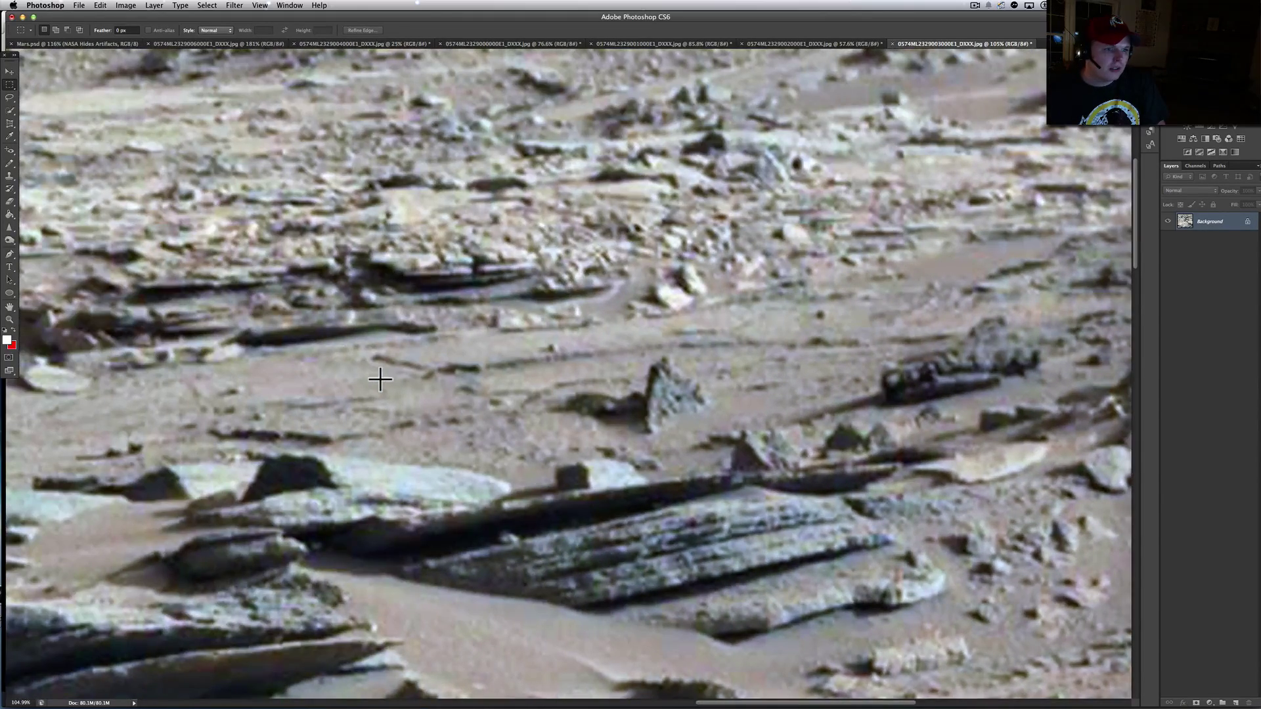
{"action": "scroll", "coordinate": [379, 379], "scroll_direction": "left", "scroll_amount": 12}
{"action": "scroll", "coordinate": [379, 379], "scroll_direction": "left", "scroll_amount": 7}
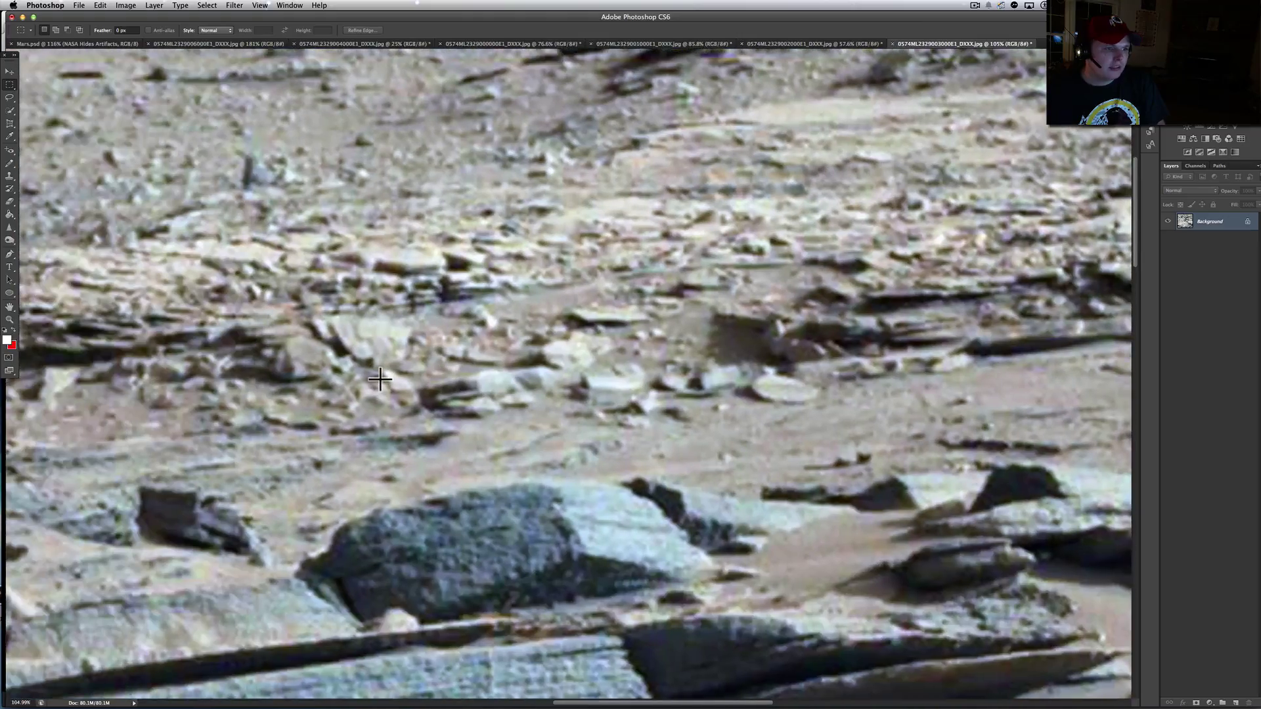
{"action": "scroll", "coordinate": [379, 379], "scroll_direction": "left", "scroll_amount": 18}
{"action": "scroll", "coordinate": [380, 379], "scroll_direction": "down", "scroll_amount": 10}
{"action": "scroll", "coordinate": [379, 379], "scroll_direction": "left", "scroll_amount": 6}
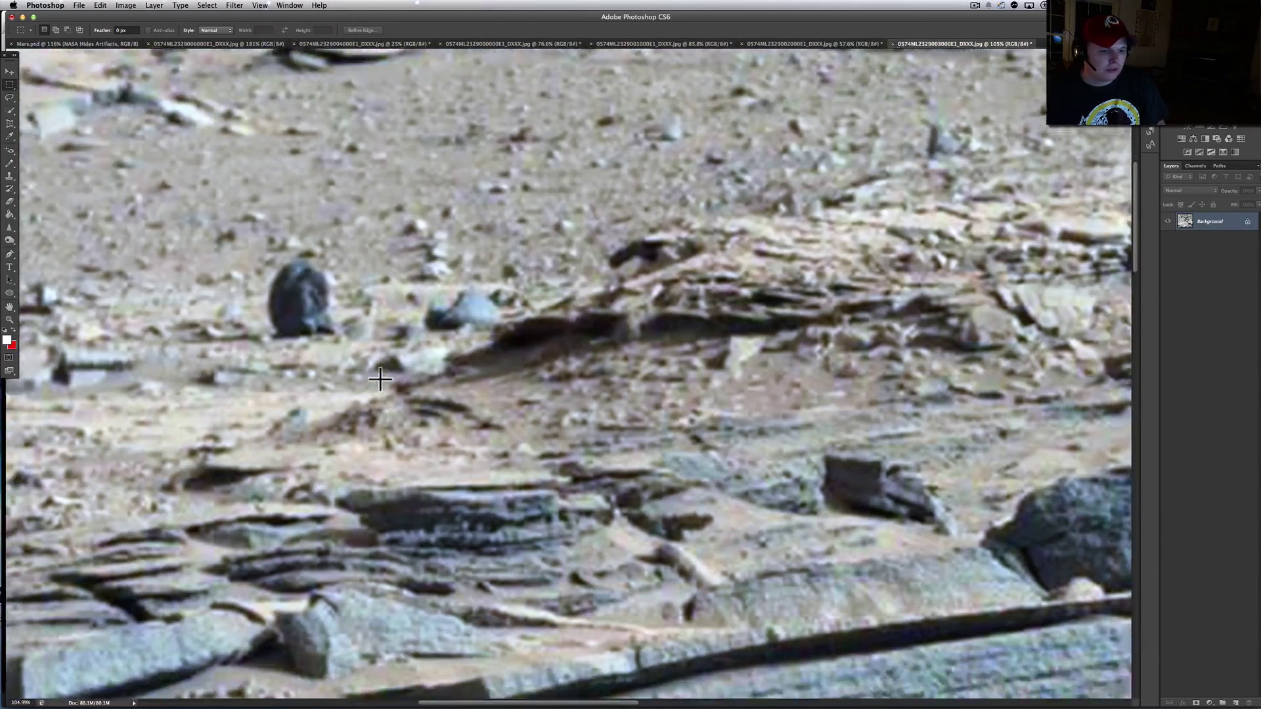
{"action": "scroll", "coordinate": [379, 379], "scroll_direction": "up", "scroll_amount": 15}
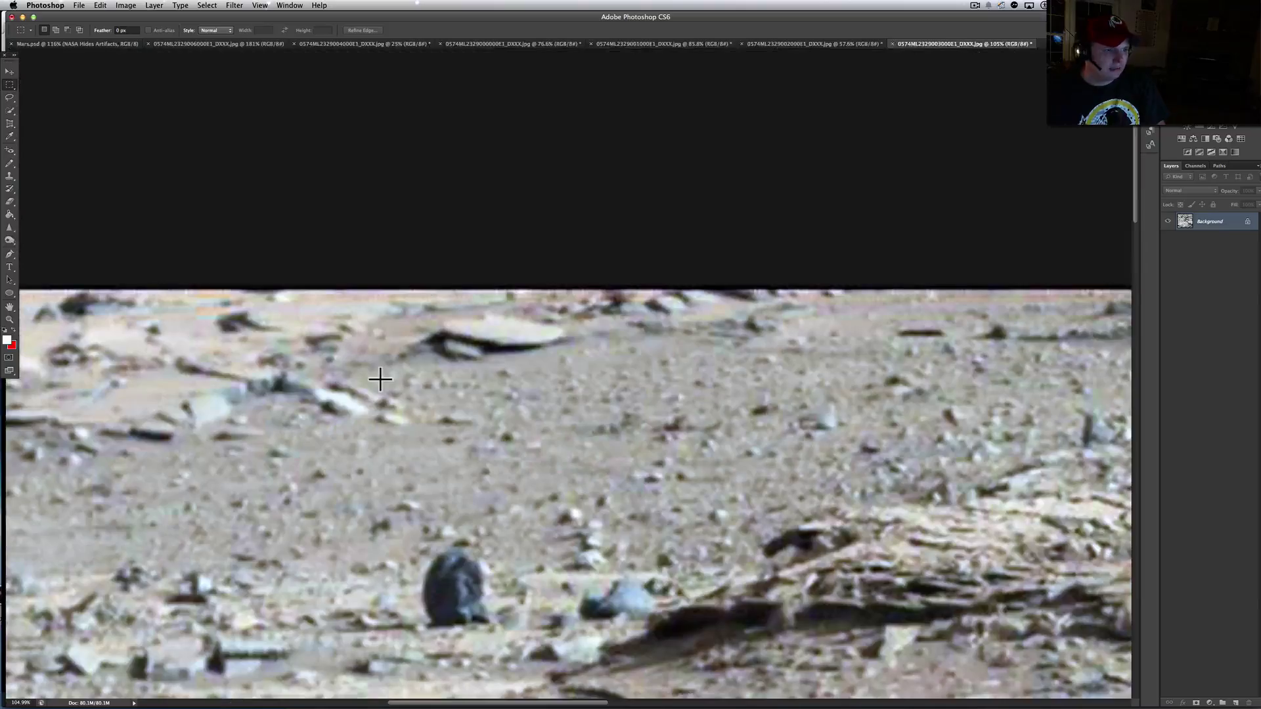
{"action": "left_click", "coordinate": [107, 5]}
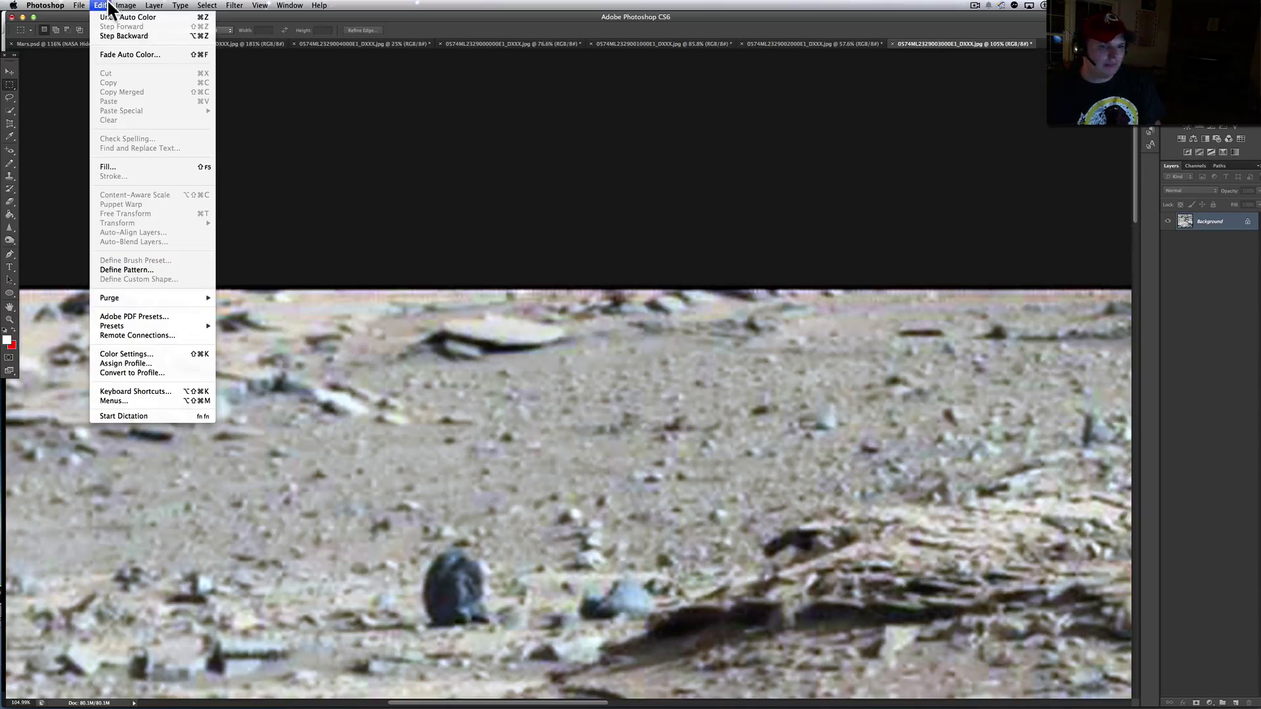
{"action": "left_click", "coordinate": [583, 400]}
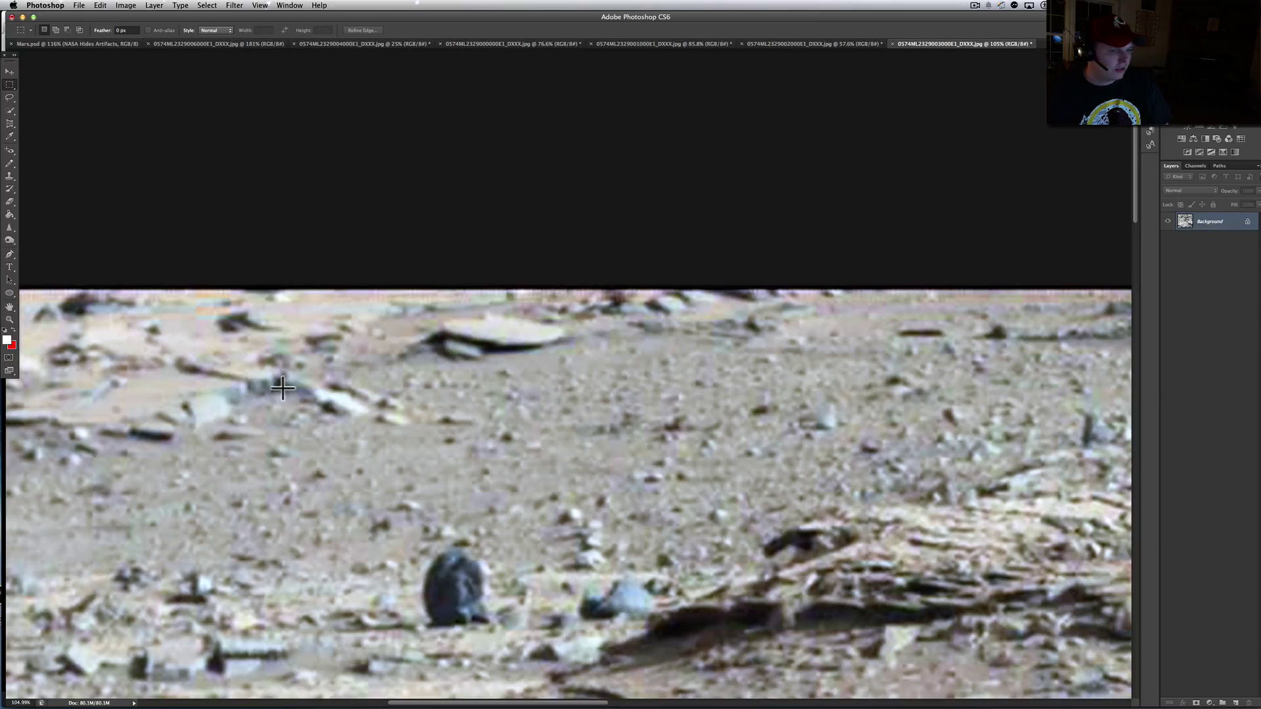
{"action": "scroll", "coordinate": [152, 348], "scroll_direction": "left", "scroll_amount": 10}
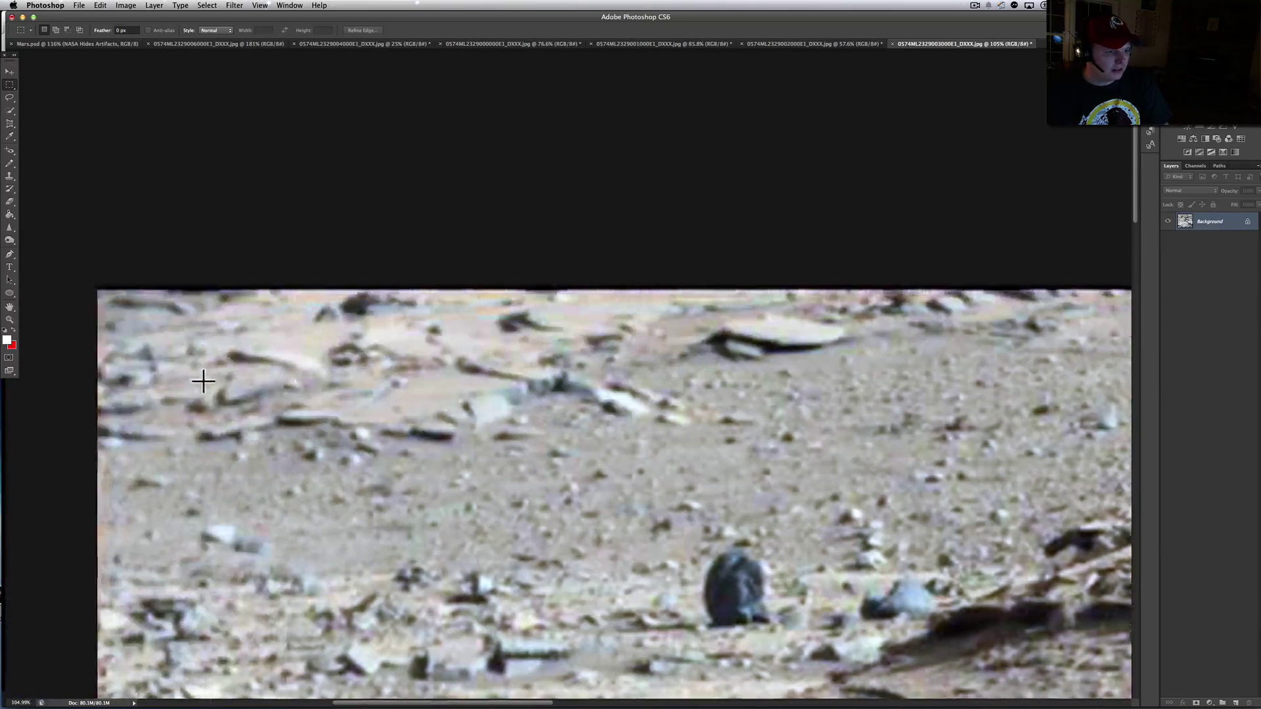
{"action": "left_click", "coordinate": [125, 5]}
Undo the colour correction to restore orange tones and box off the upper rocky area
{"action": "mouse_move", "coordinate": [100, 5]}
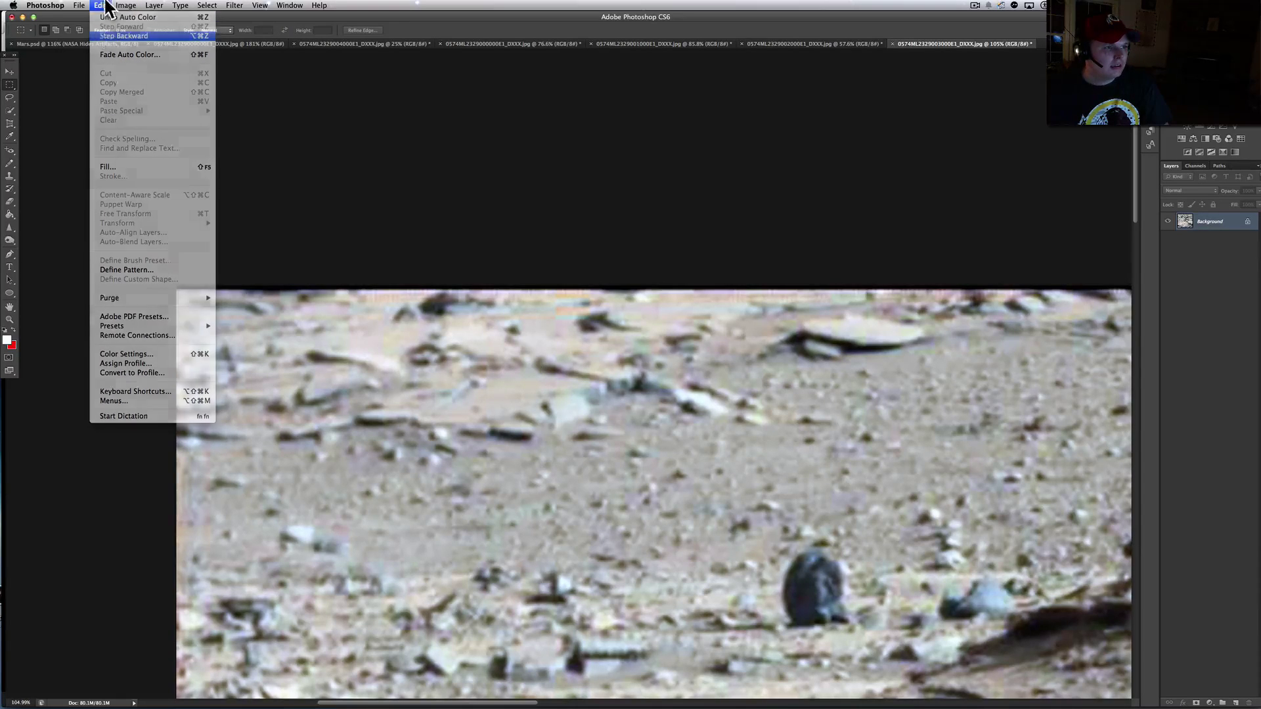
{"action": "left_click", "coordinate": [105, 36]}
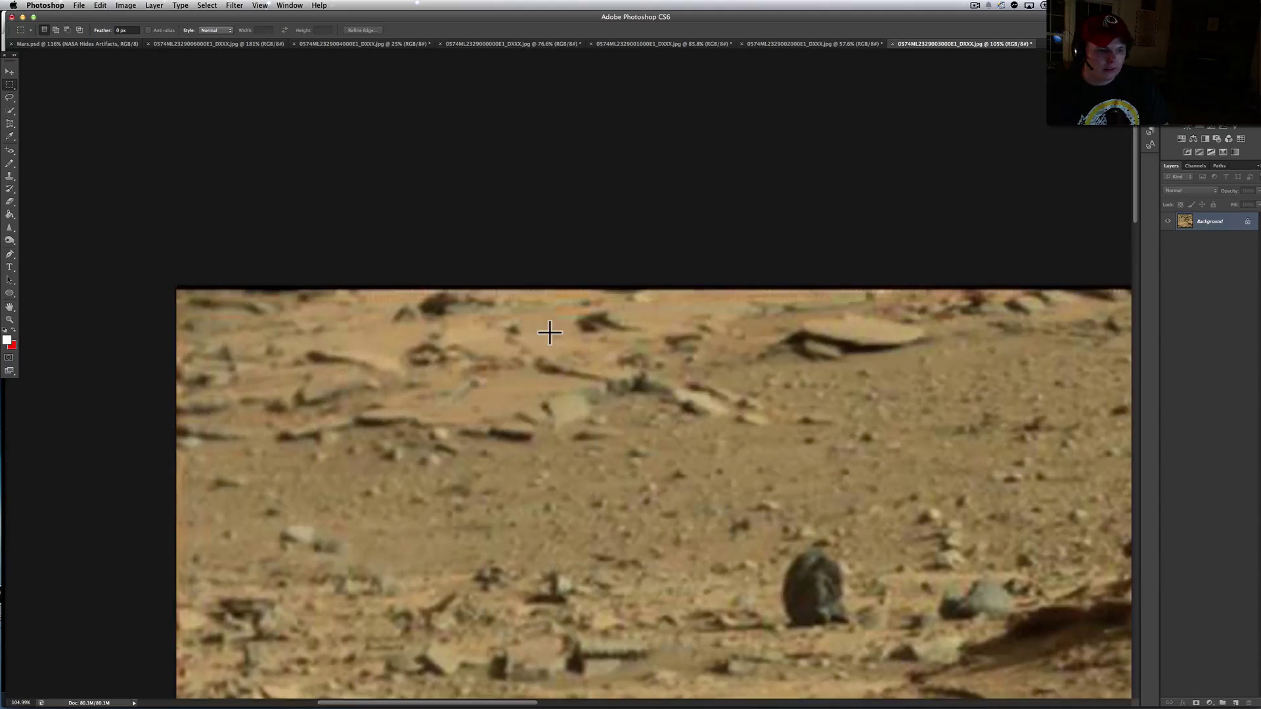
{"action": "scroll", "coordinate": [550, 333], "scroll_direction": "down", "scroll_amount": 5}
{"action": "scroll", "coordinate": [550, 333], "scroll_direction": "down", "scroll_amount": 8}
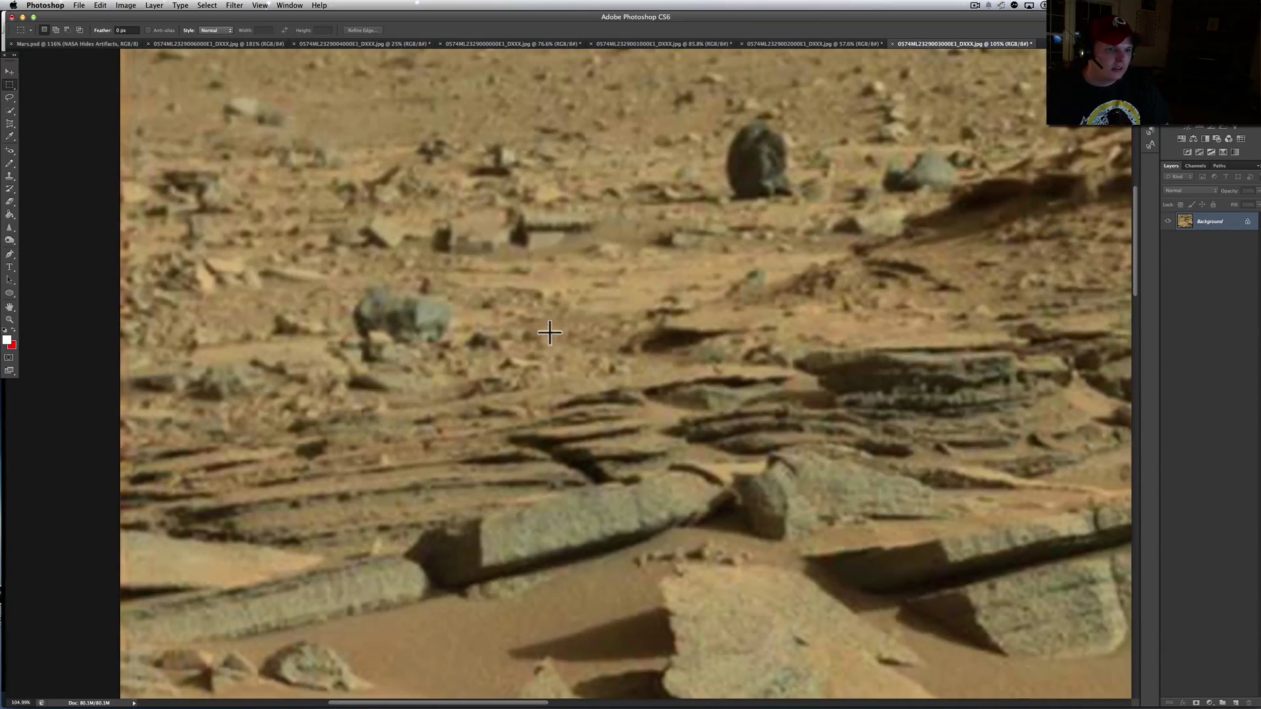
{"action": "left_click_drag", "start_coordinate": [555, 314], "coordinate": [559, 318]}
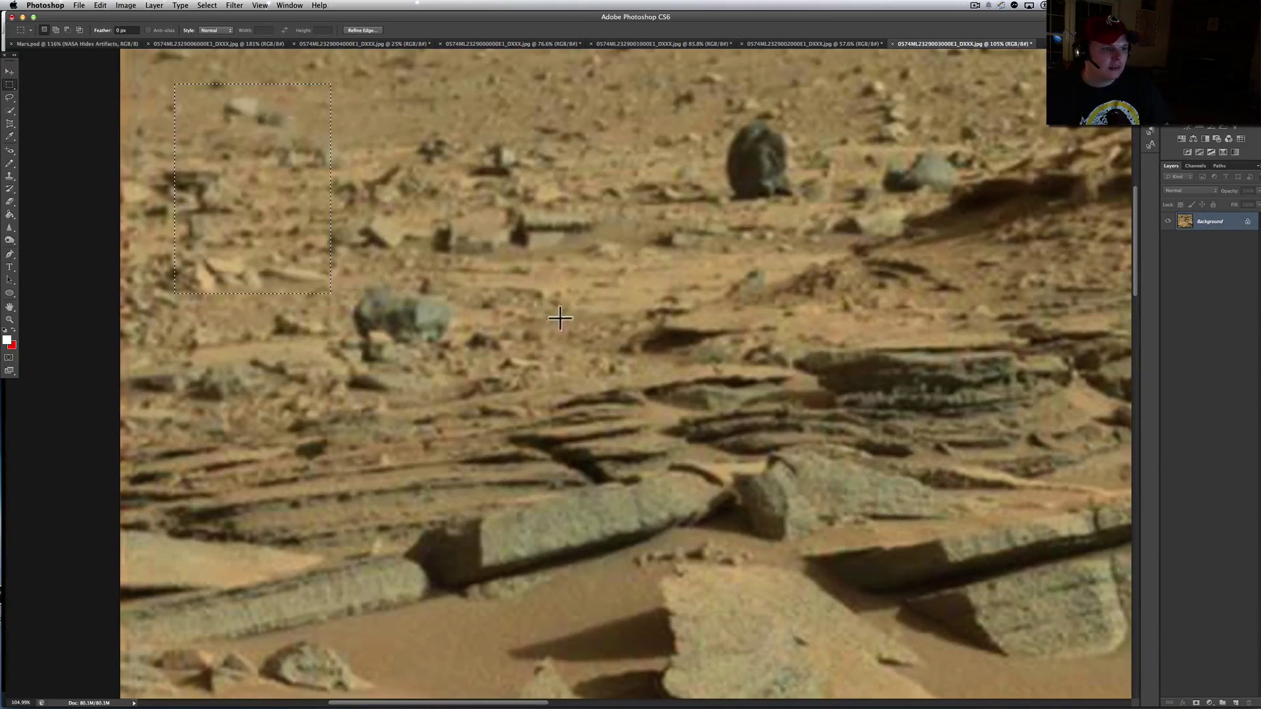
{"action": "left_click_drag", "start_coordinate": [90, 79], "coordinate": [1056, 474]}
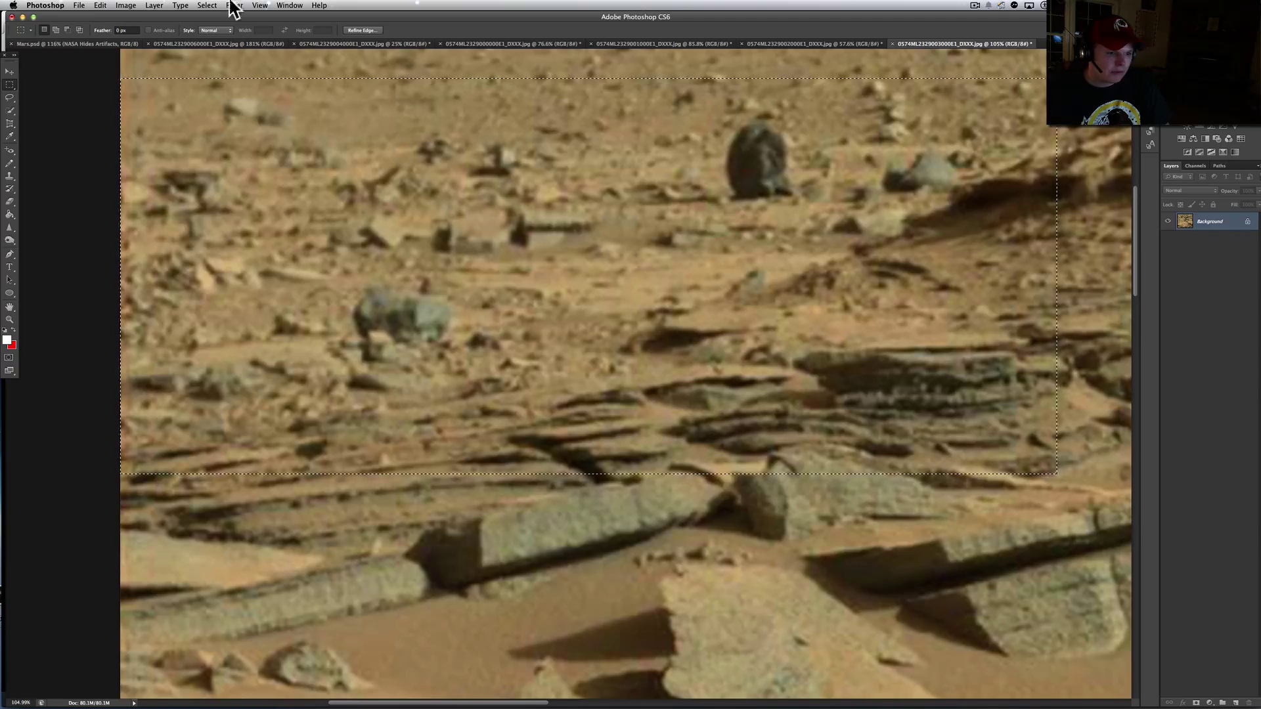
Try Auto Color on the selected area, then undo it with Cmd+Z
{"action": "left_click", "coordinate": [126, 6]}
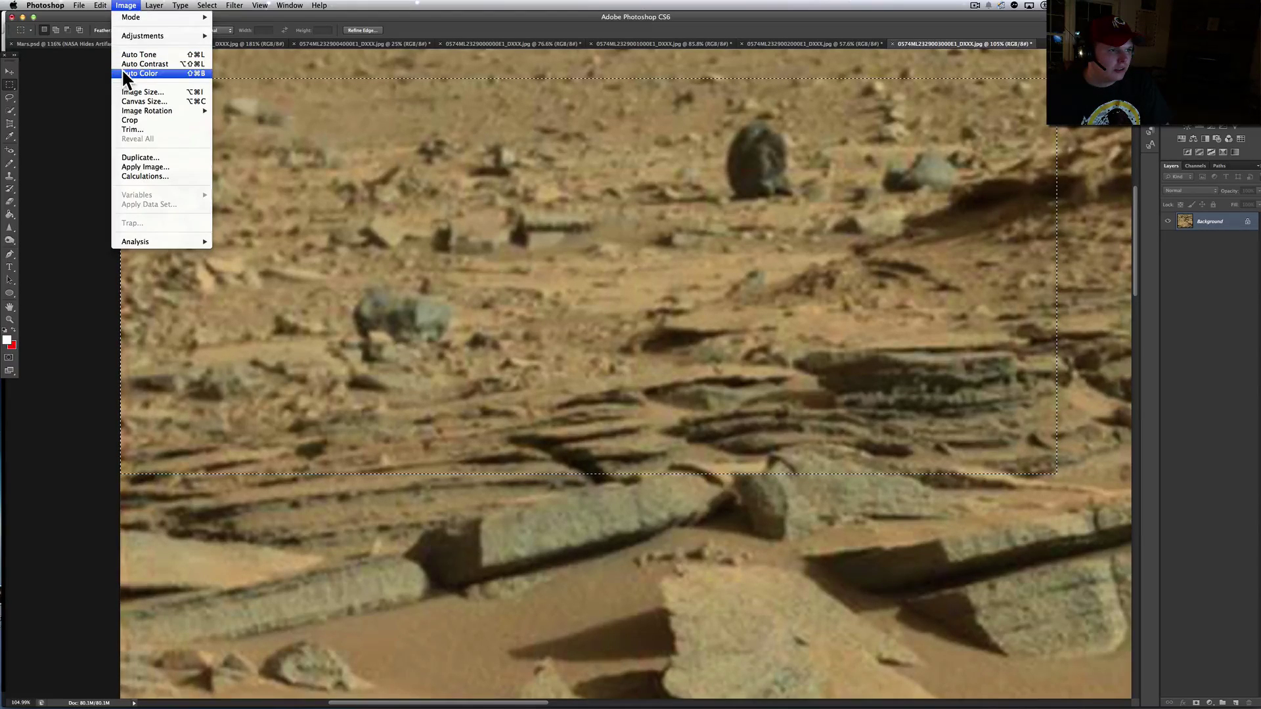
{"action": "left_click", "coordinate": [121, 68]}
{"action": "left_click", "coordinate": [126, 6]}
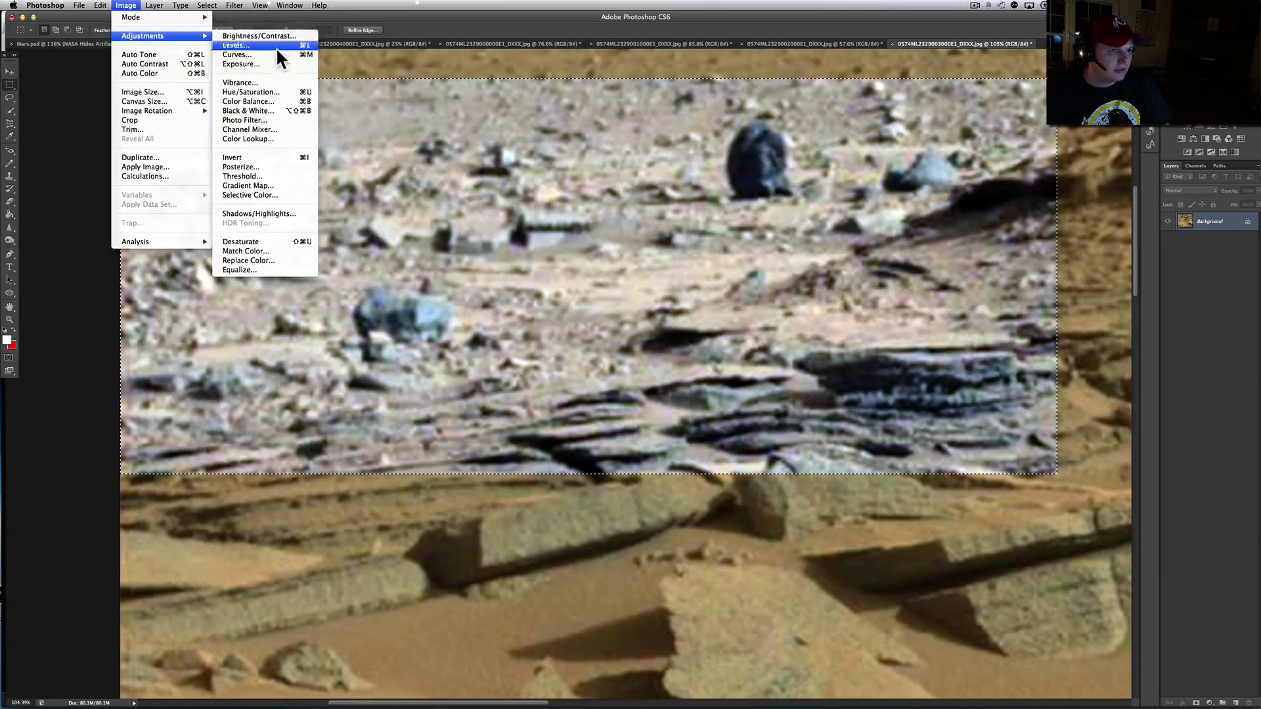
{"action": "left_click", "coordinate": [121, 6]}
{"action": "key", "text": "super+z"}
{"action": "left_click", "coordinate": [122, 6]}
Brighten the selected upper area with Exposure +0.60 and Gamma Correction 0.76, then confirm
{"action": "mouse_move", "coordinate": [138, 36]}
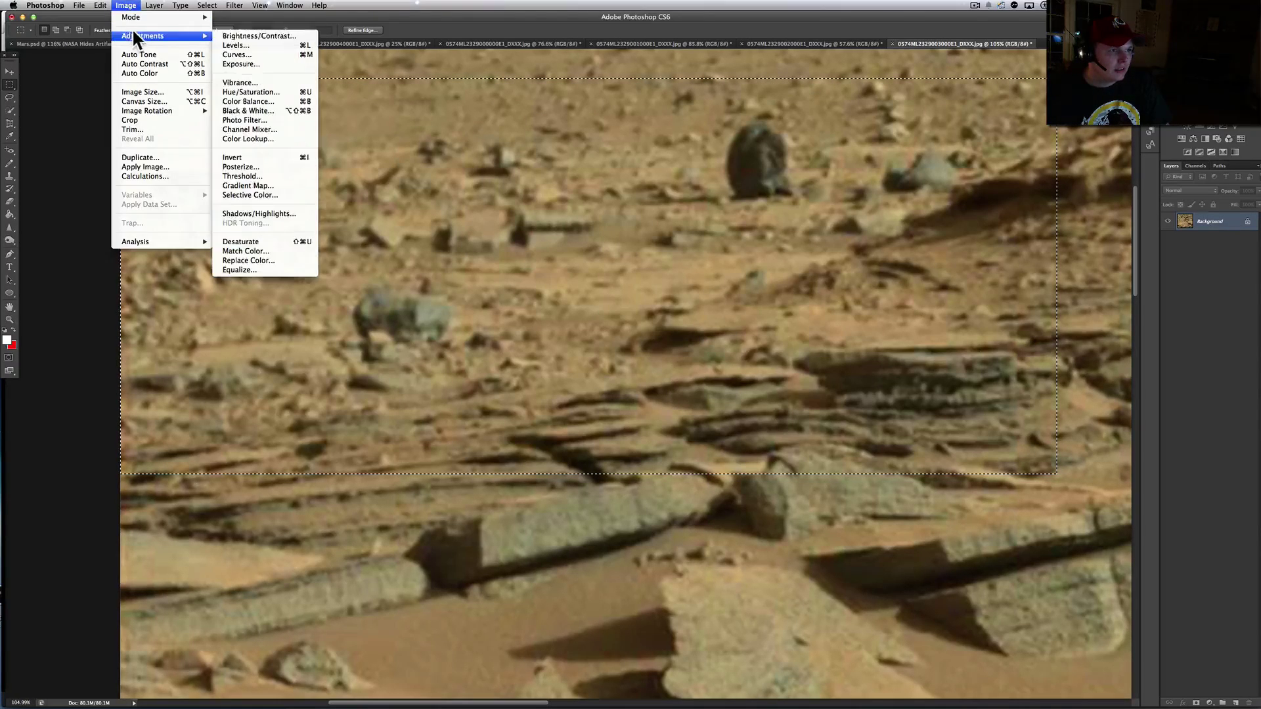
{"action": "left_click", "coordinate": [246, 63]}
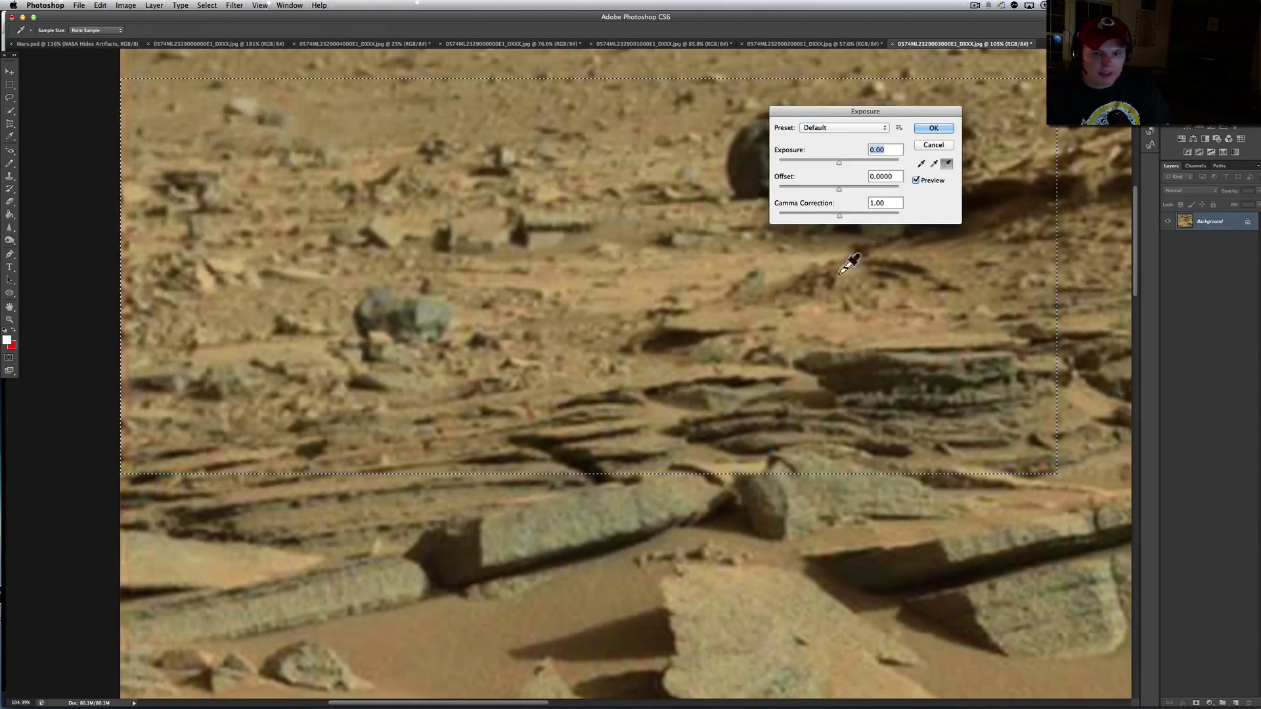
{"action": "left_click_drag", "start_coordinate": [840, 216], "coordinate": [851, 216]}
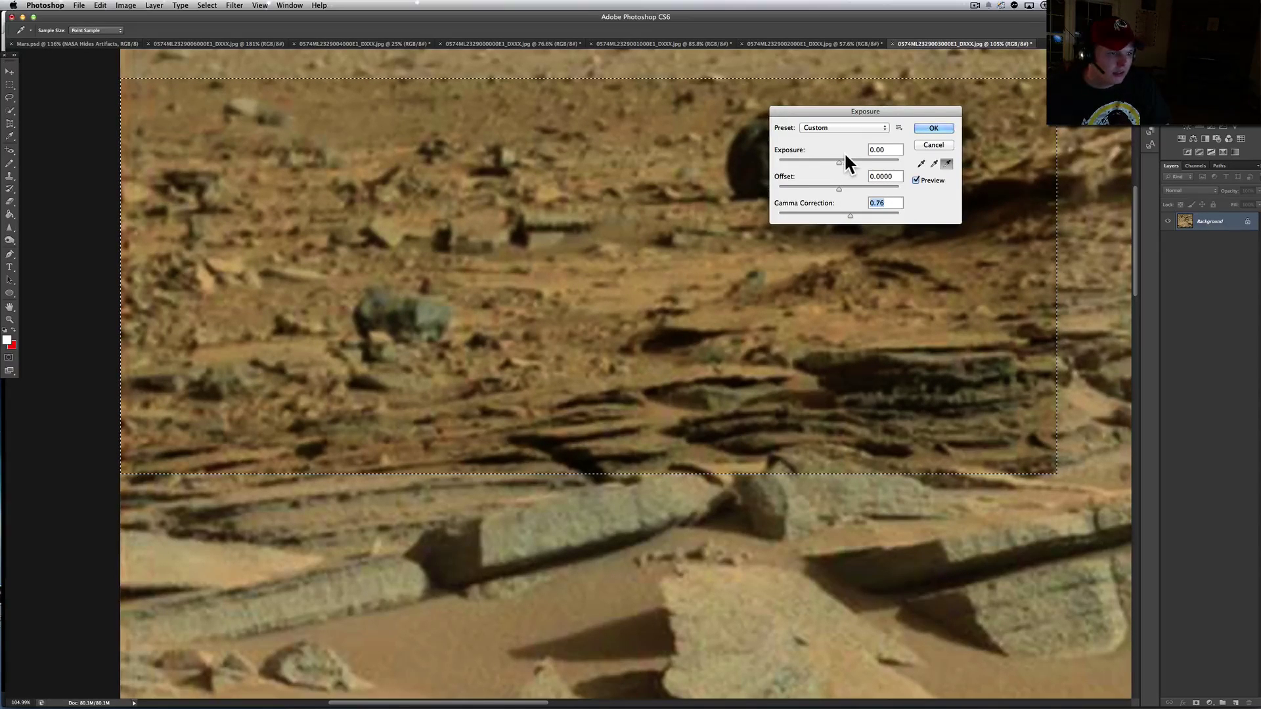
{"action": "left_click_drag", "start_coordinate": [840, 161], "coordinate": [842, 156]}
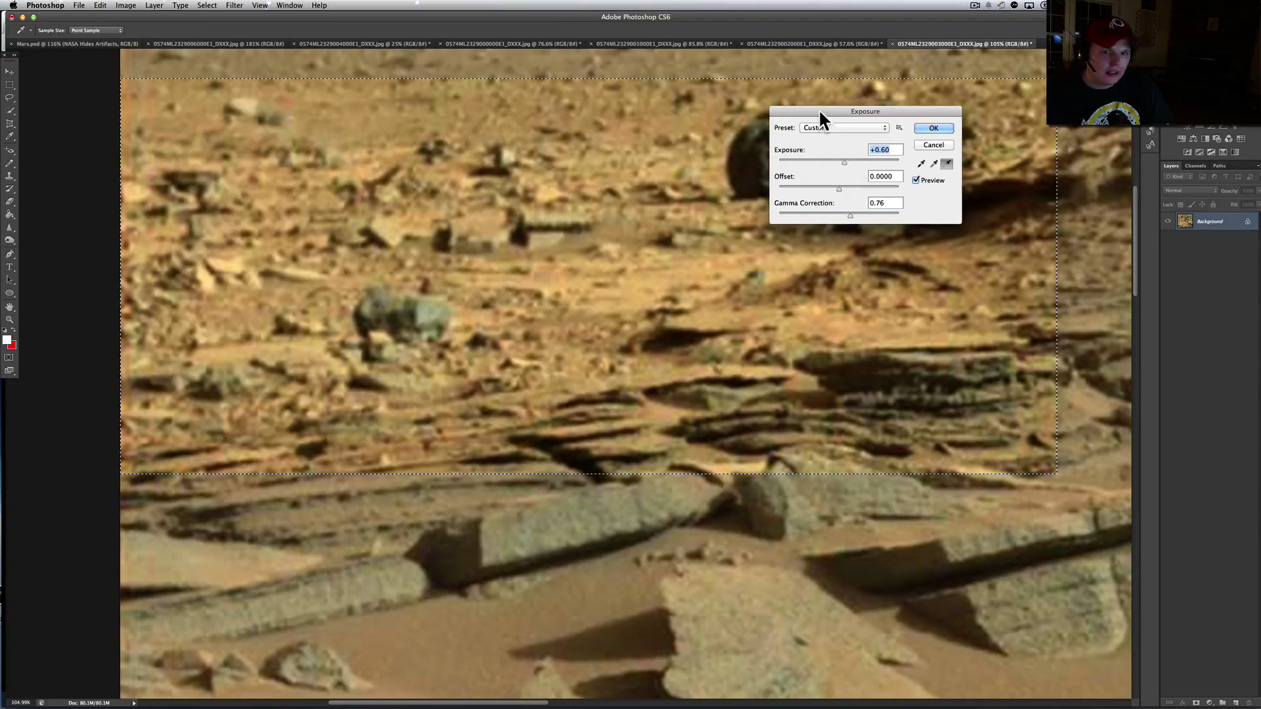
{"action": "left_click_drag", "start_coordinate": [819, 108], "coordinate": [814, 518]}
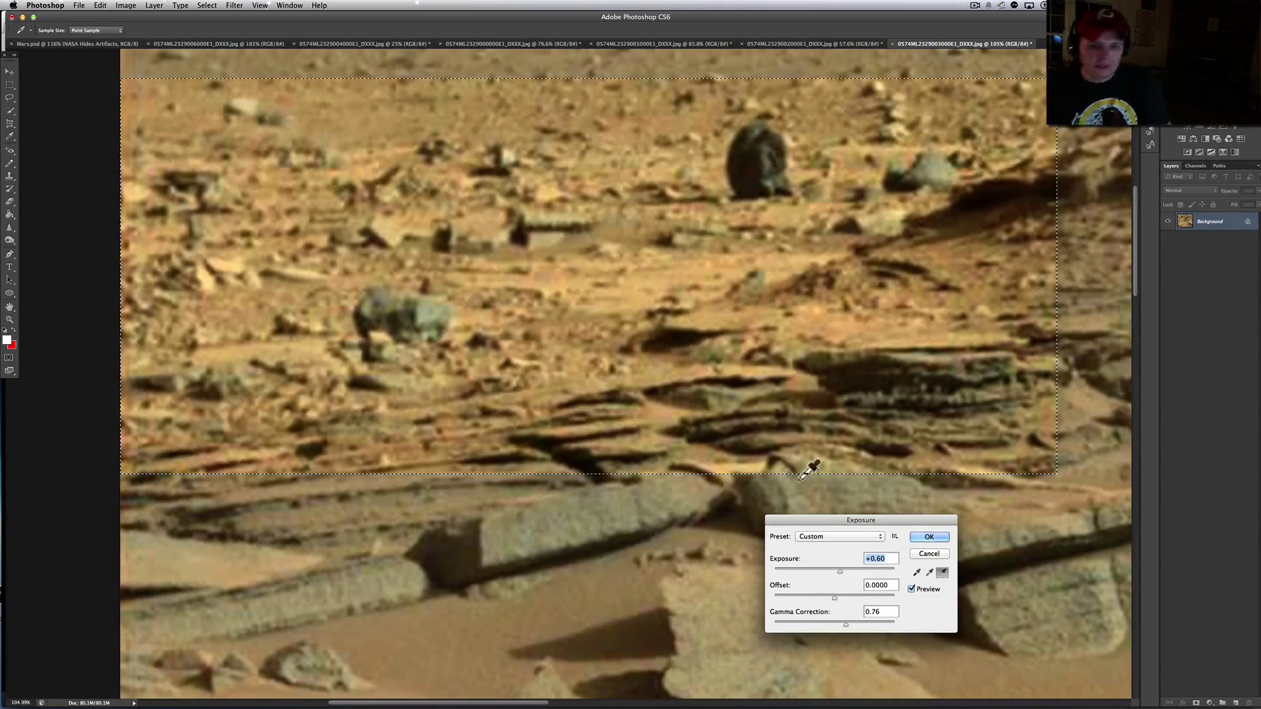
{"action": "left_click", "coordinate": [929, 537]}
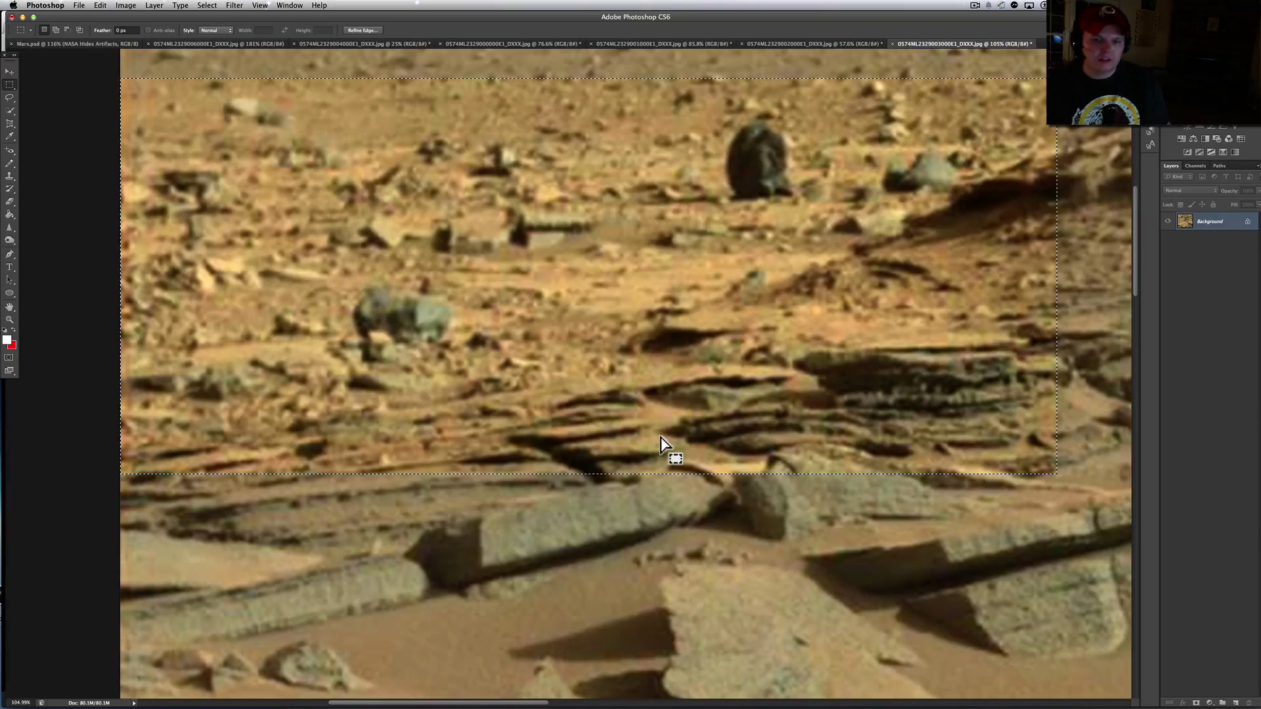
Clear the selection, pan left and down, and return to the Rectangular Marquee tool
{"action": "left_click", "coordinate": [800, 355]}
{"action": "scroll", "coordinate": [531, 129], "scroll_direction": "left", "scroll_amount": 1}
{"action": "scroll", "coordinate": [531, 129], "scroll_direction": "left", "scroll_amount": 2}
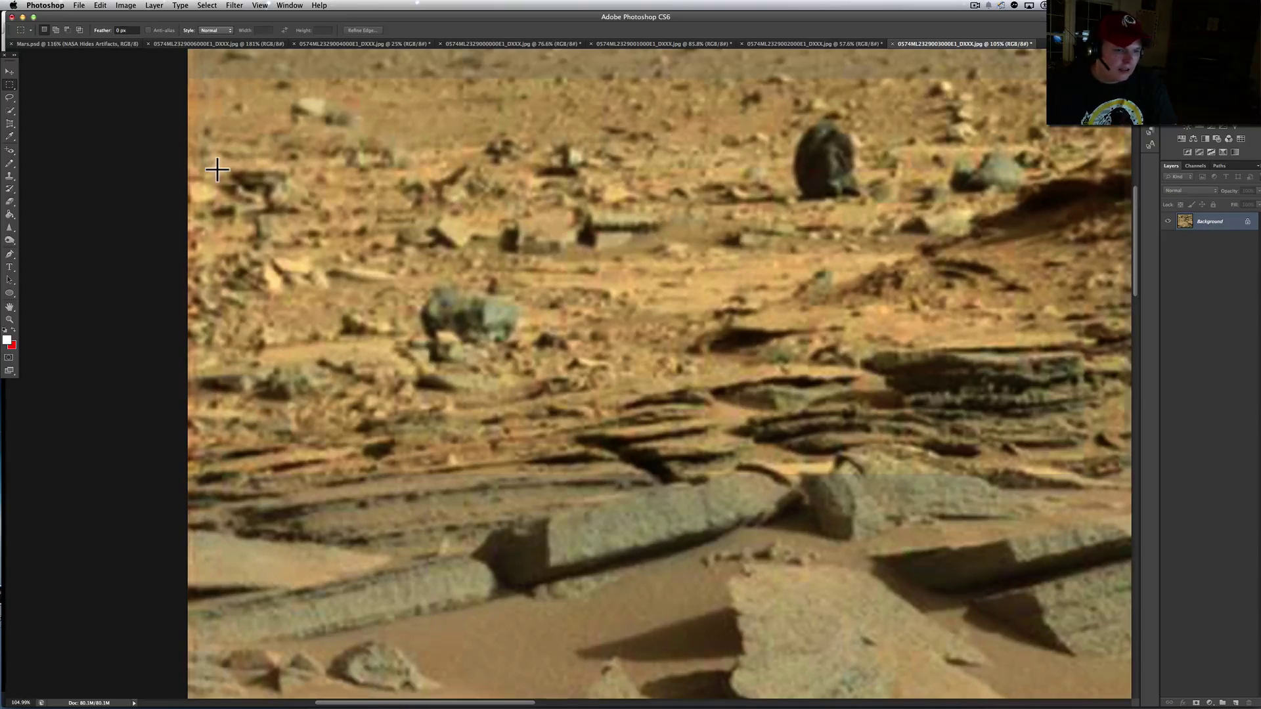
{"action": "scroll", "coordinate": [217, 173], "scroll_direction": "down", "scroll_amount": 1}
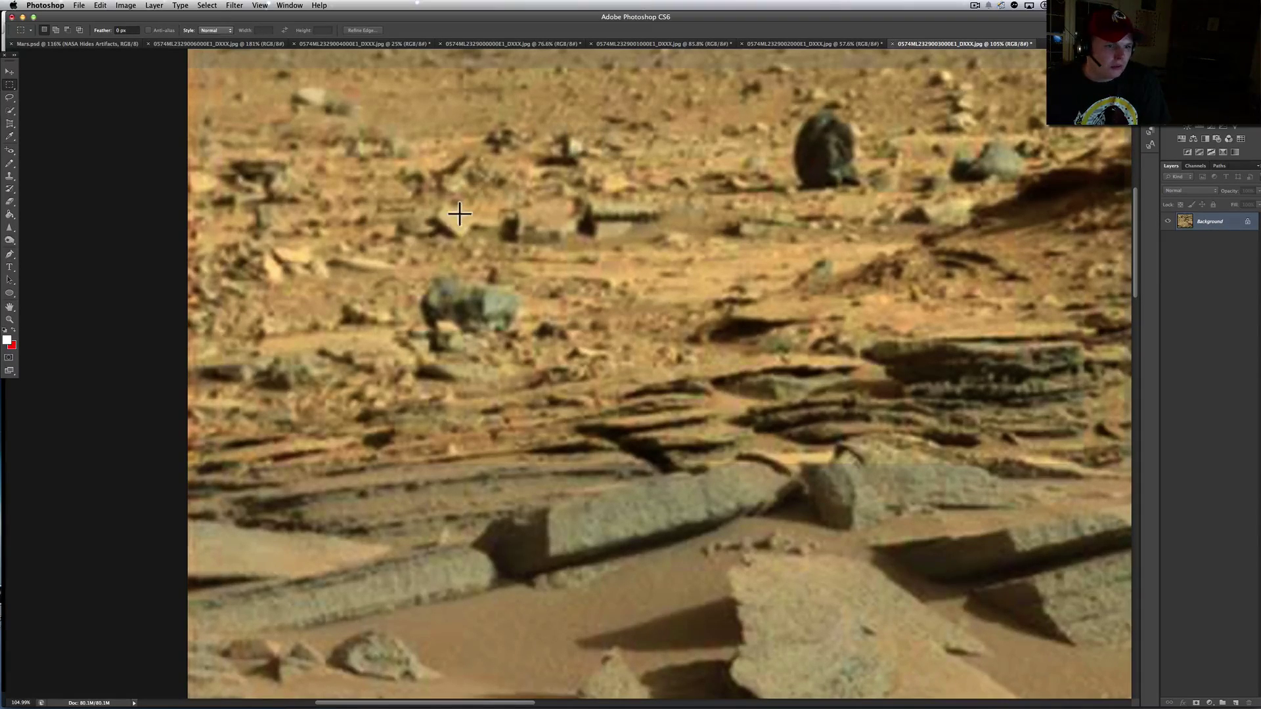
{"action": "left_click", "coordinate": [10, 72]}
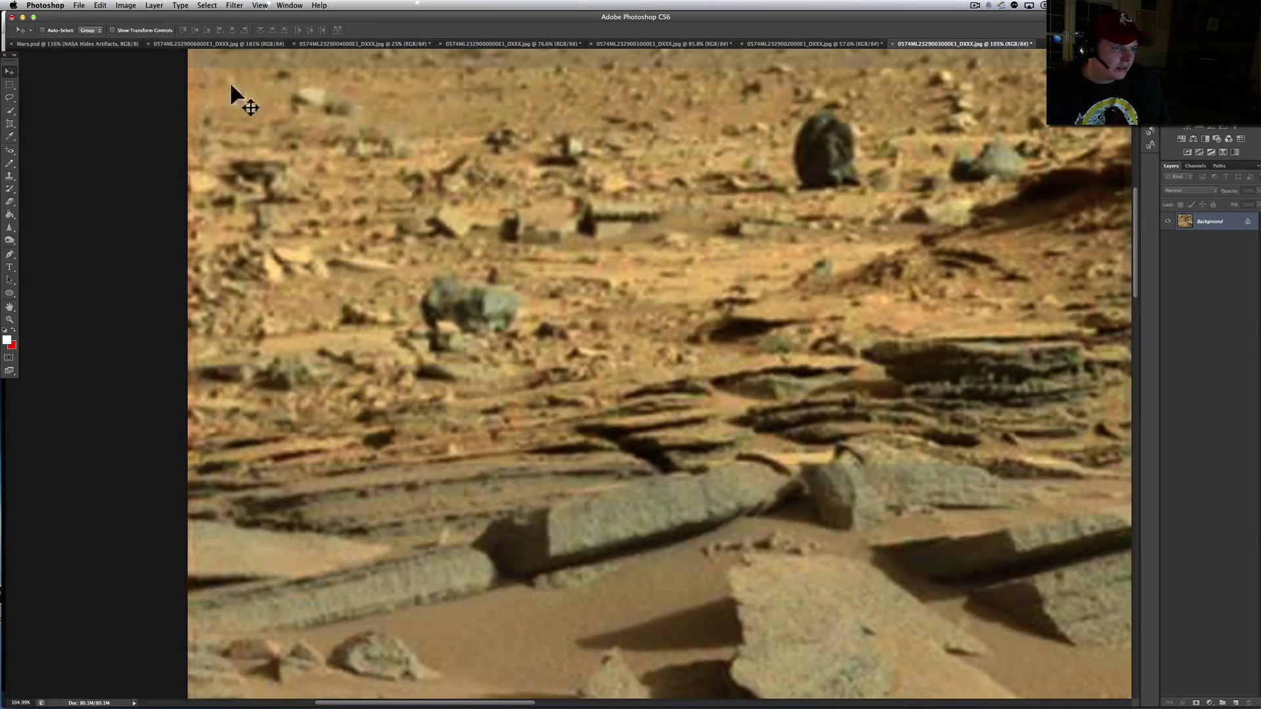
{"action": "left_click", "coordinate": [9, 85]}
Select the area around the grey rock and preview Brightness -41 with Contrast 91 on it
{"action": "left_click_drag", "start_coordinate": [198, 73], "coordinate": [687, 426]}
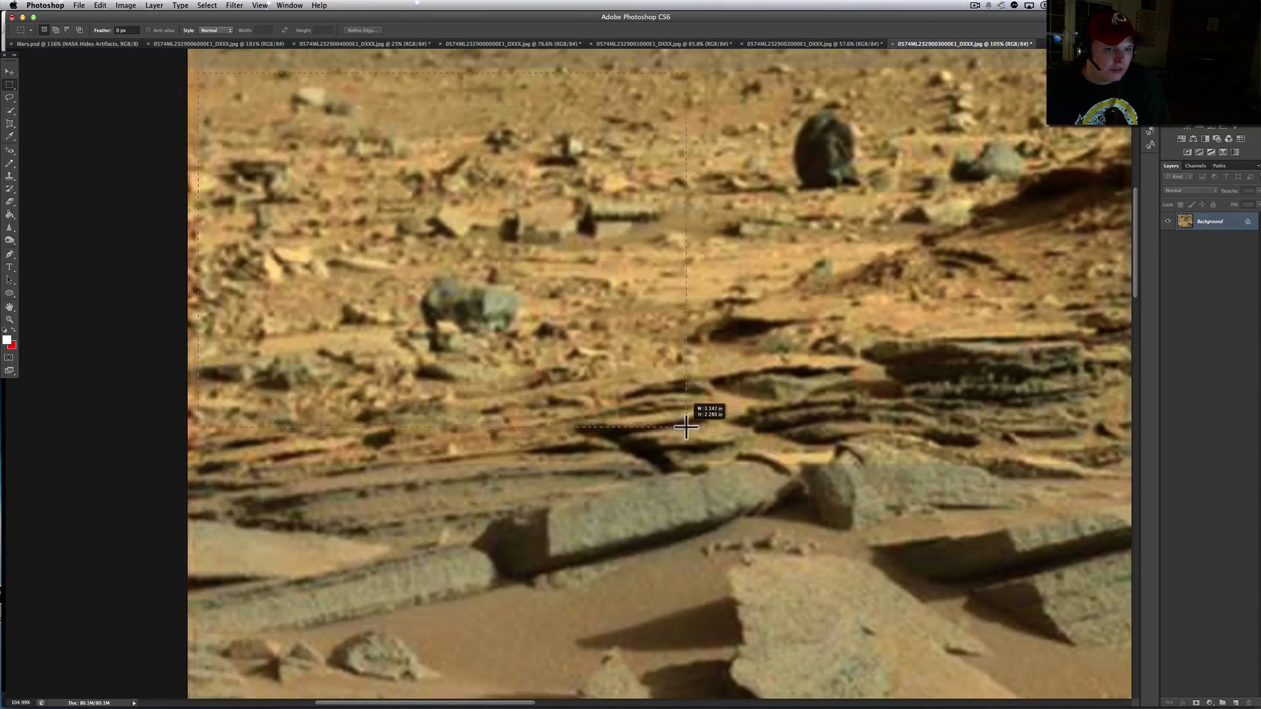
{"action": "left_click", "coordinate": [317, 6]}
{"action": "mouse_move", "coordinate": [122, 7]}
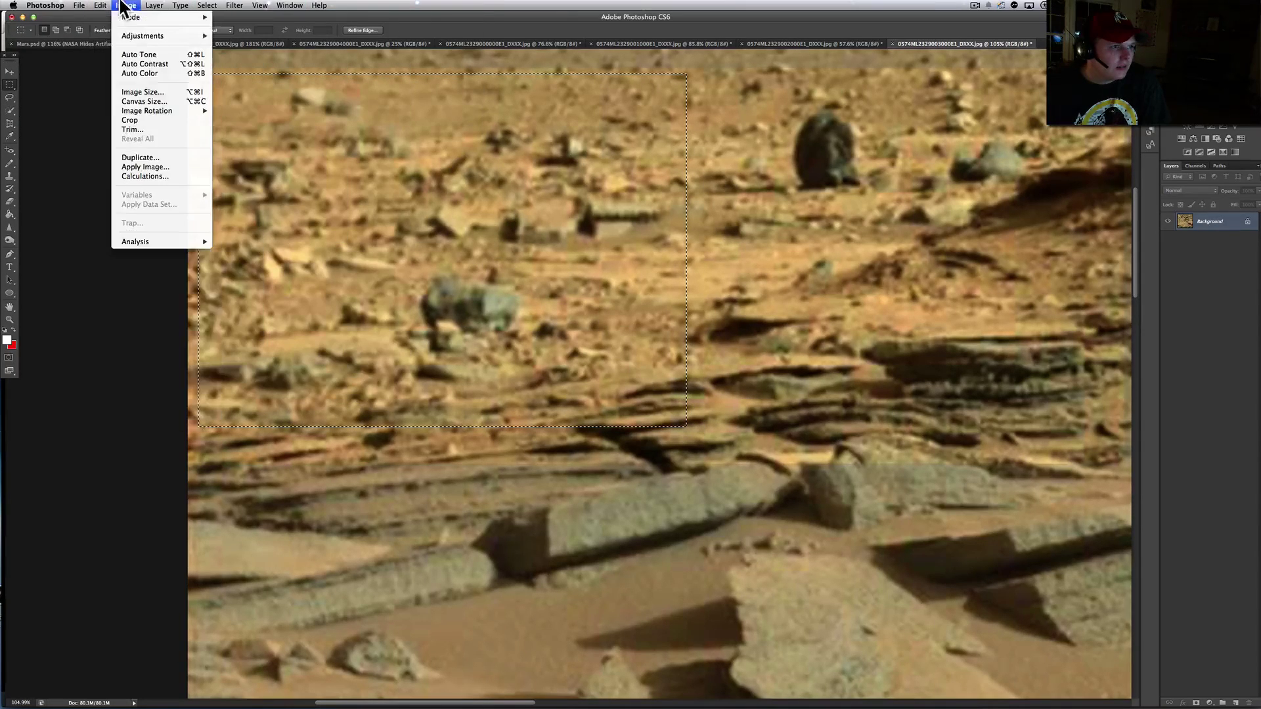
{"action": "mouse_move", "coordinate": [145, 38]}
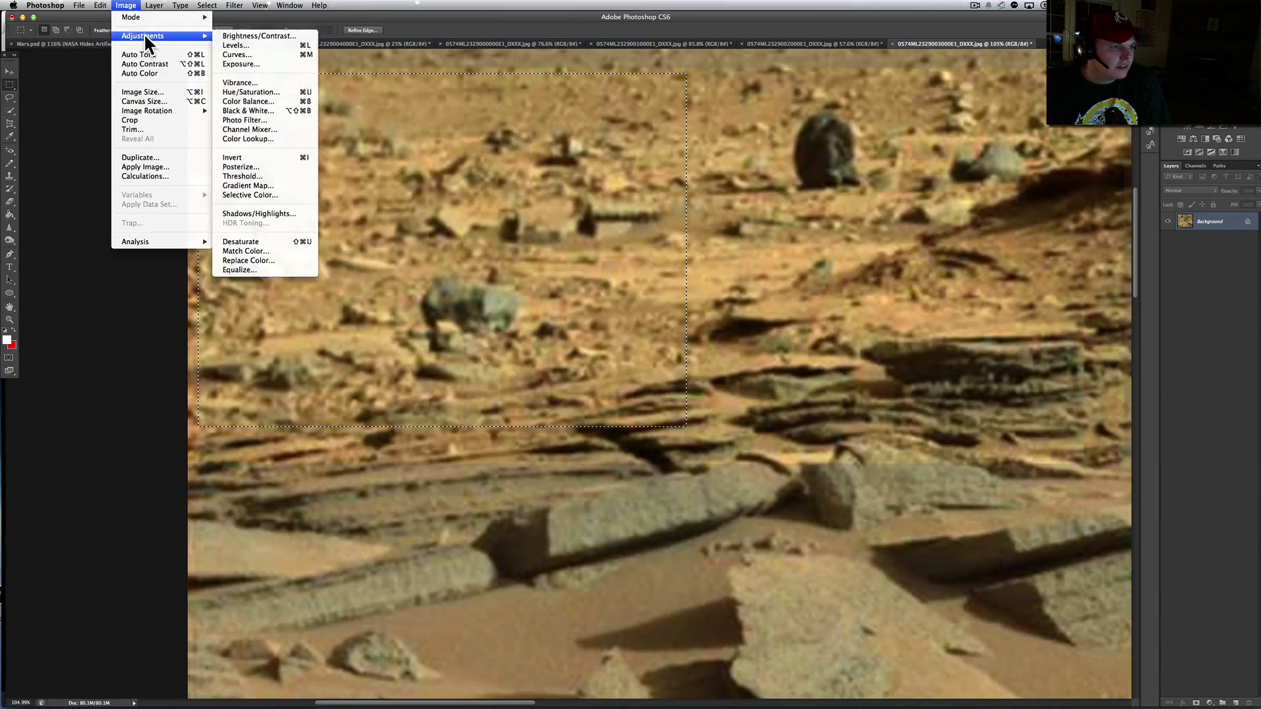
{"action": "left_click", "coordinate": [249, 36]}
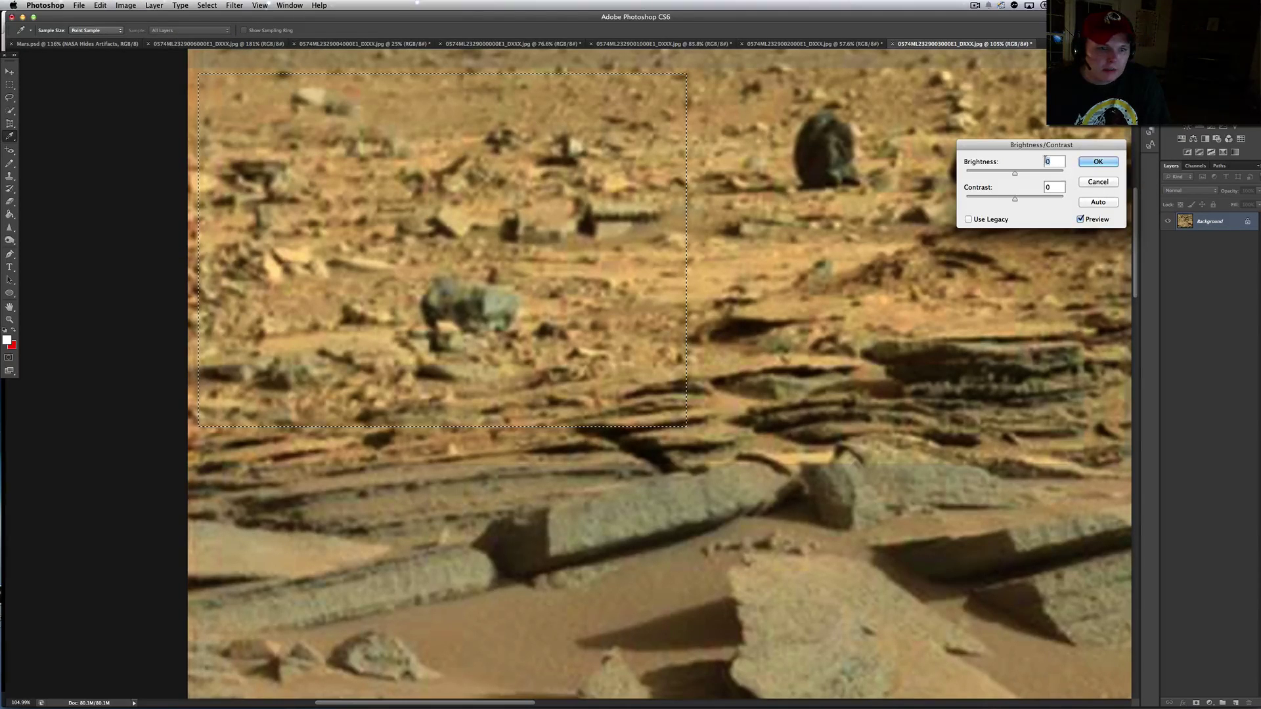
{"action": "left_click_drag", "start_coordinate": [1014, 173], "coordinate": [1058, 196]}
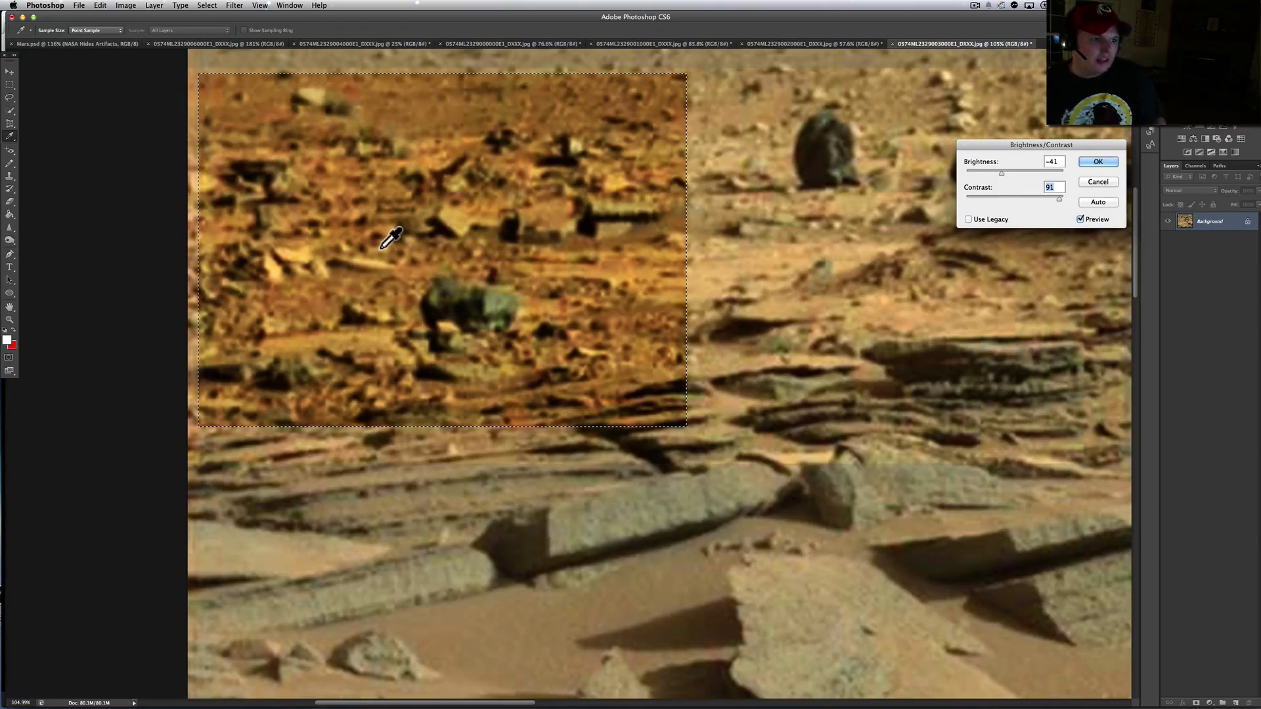
{"action": "scroll", "coordinate": [389, 237], "scroll_direction": "down", "scroll_amount": 3}
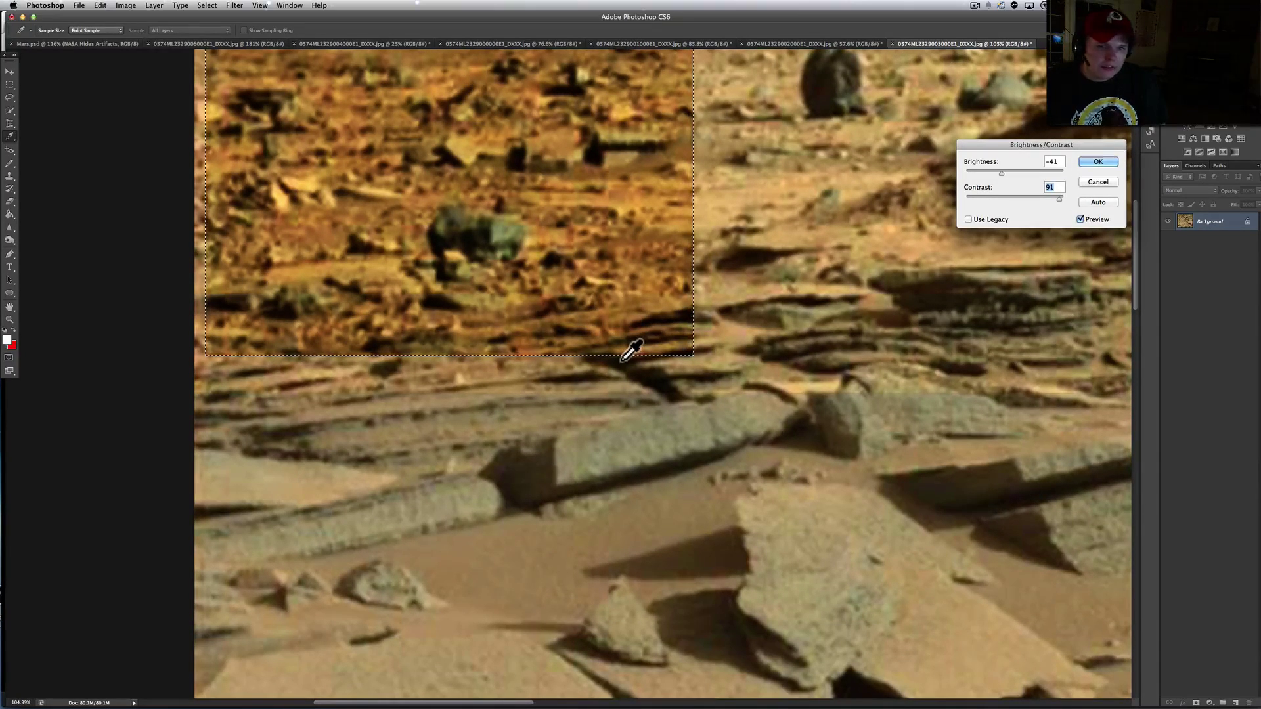
{"action": "scroll", "coordinate": [630, 351], "scroll_direction": "up", "scroll_amount": 5}
{"action": "scroll", "coordinate": [630, 351], "scroll_direction": "right", "scroll_amount": 5}
{"action": "scroll", "coordinate": [631, 351], "scroll_direction": "up", "scroll_amount": 2}
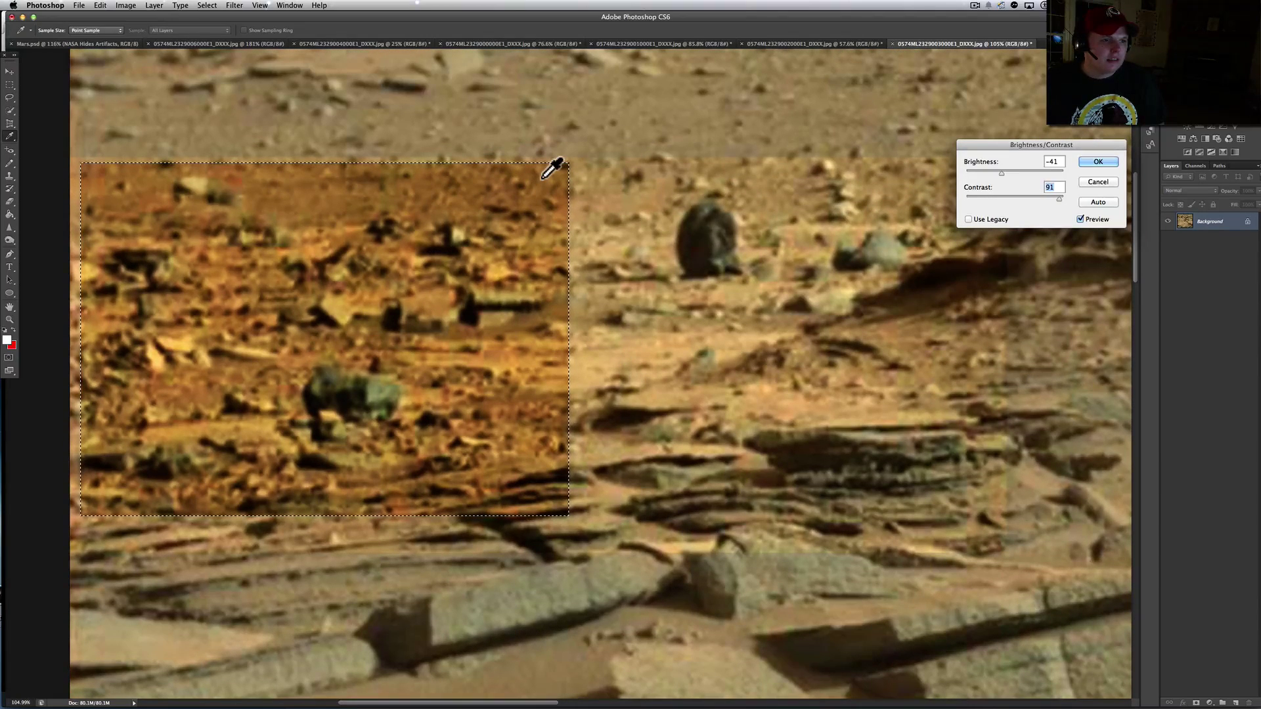
{"action": "left_click", "coordinate": [110, 5]}
Step the contrast back and forth, then cancel the Brightness/Contrast adjustment
{"action": "mouse_move", "coordinate": [99, 5]}
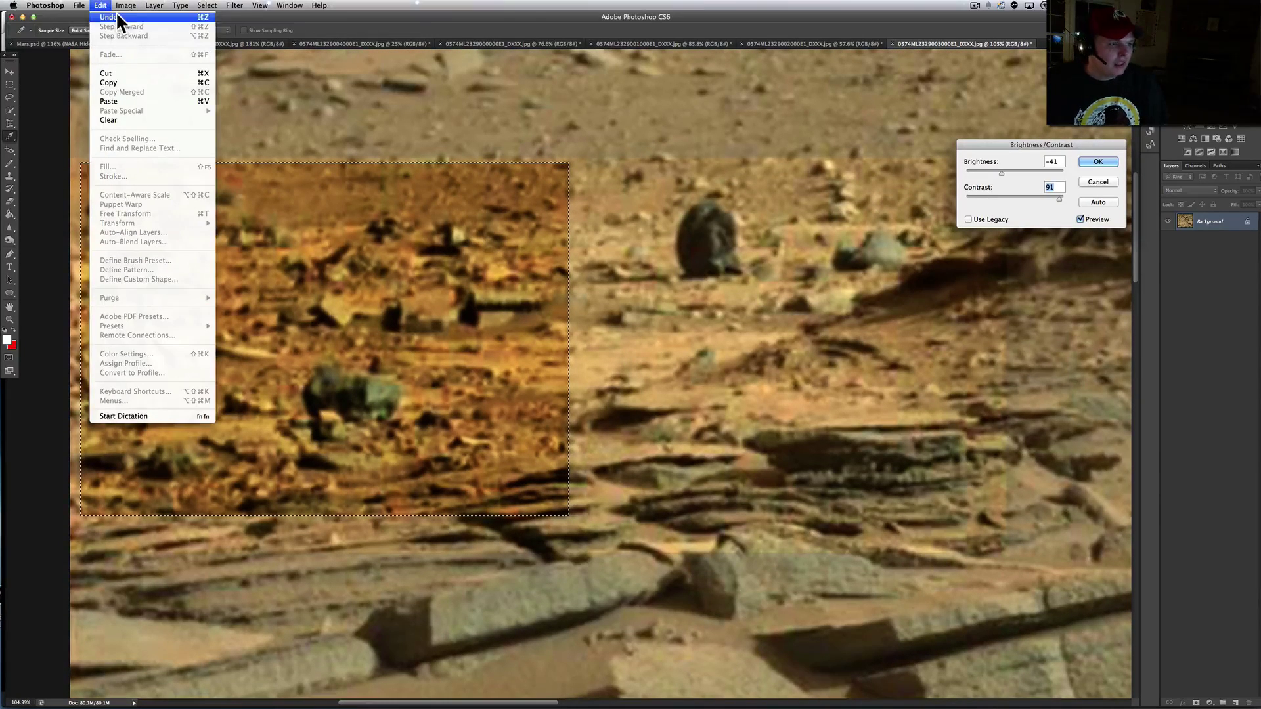
{"action": "left_click", "coordinate": [118, 38]}
{"action": "left_click", "coordinate": [102, 5]}
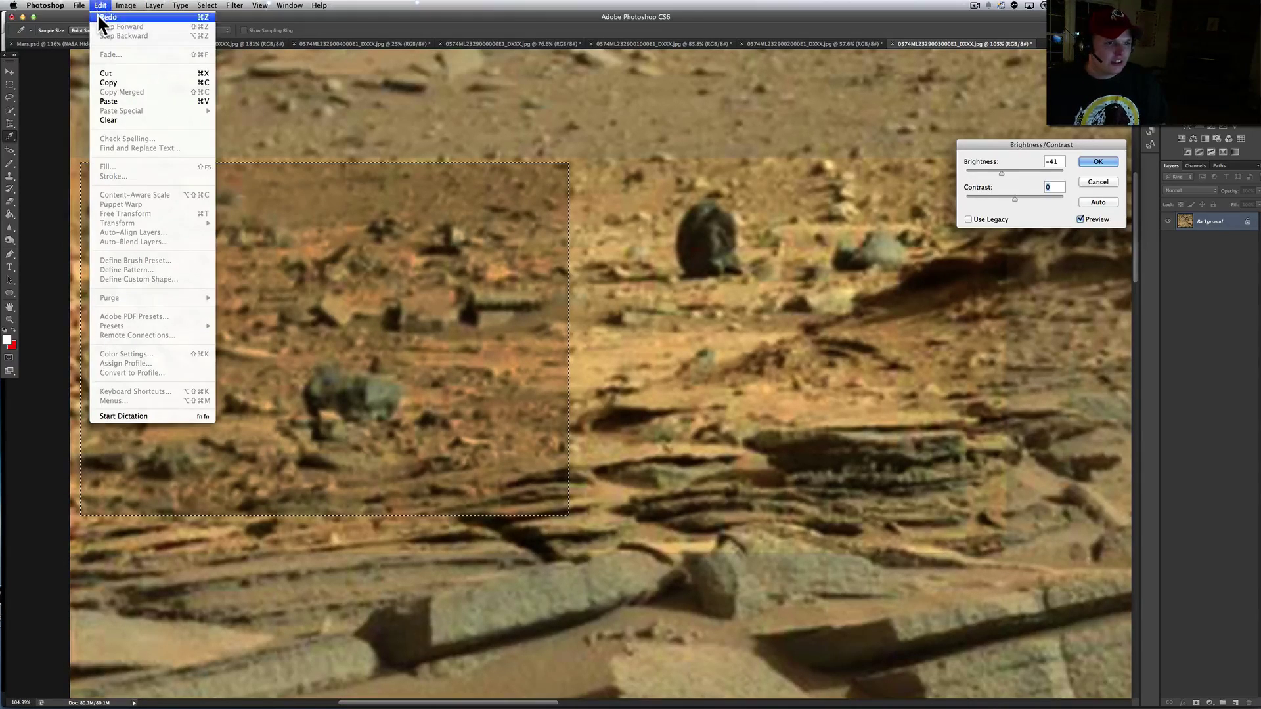
{"action": "left_click", "coordinate": [106, 18]}
{"action": "left_click", "coordinate": [1098, 182]}
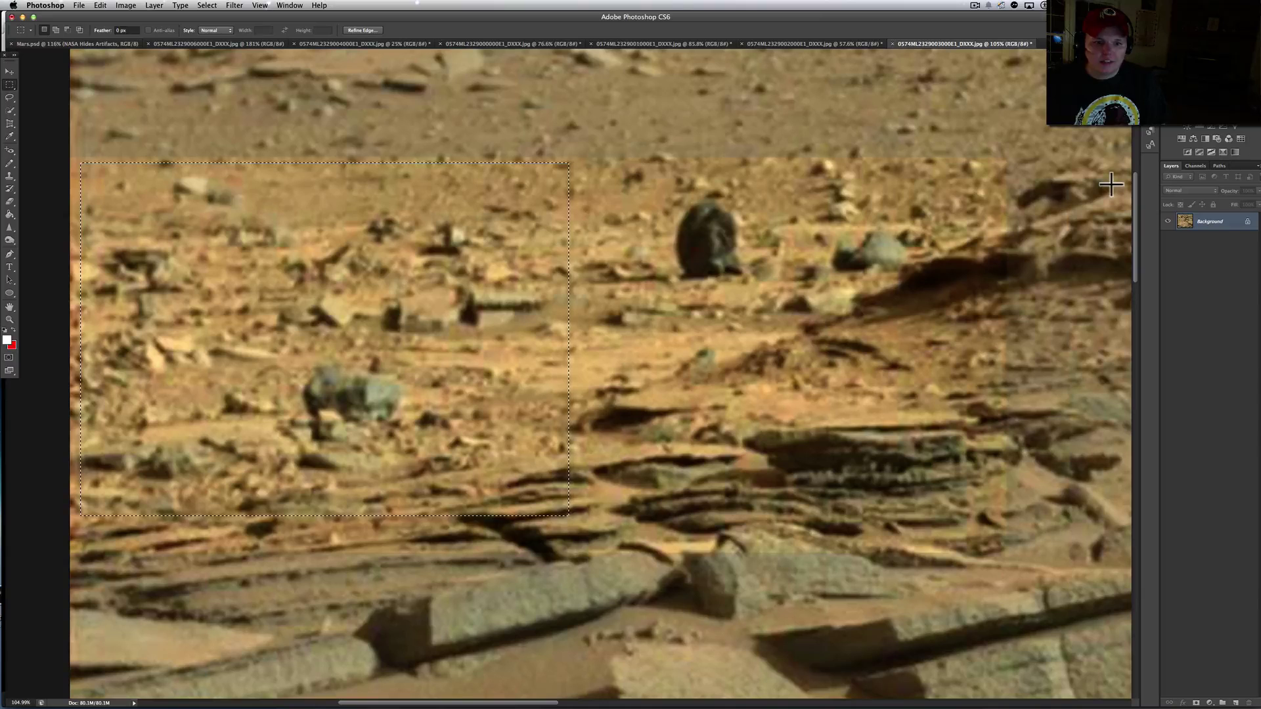
Undo and redo through history until the rectangular selection is removed
{"action": "left_click", "coordinate": [100, 6]}
{"action": "left_click", "coordinate": [102, 19]}
{"action": "left_click", "coordinate": [100, 5]}
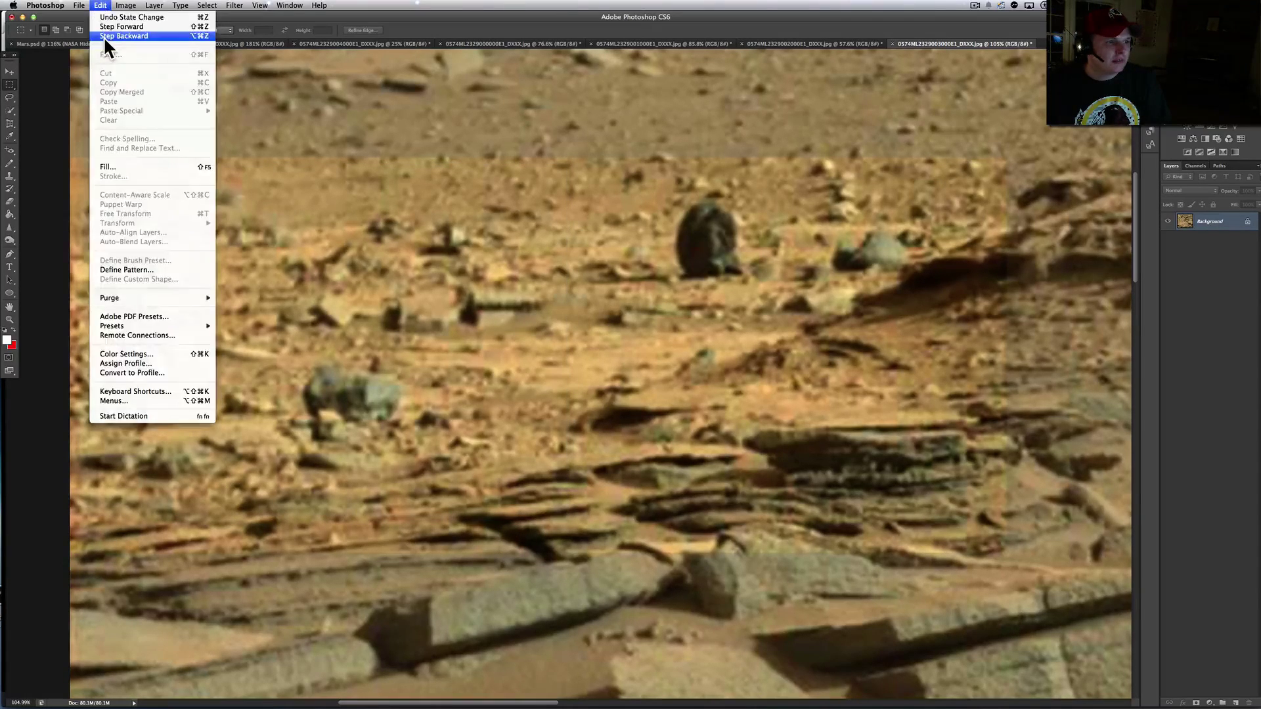
{"action": "left_click", "coordinate": [104, 36]}
{"action": "left_click", "coordinate": [100, 6]}
{"action": "mouse_move", "coordinate": [126, 5]}
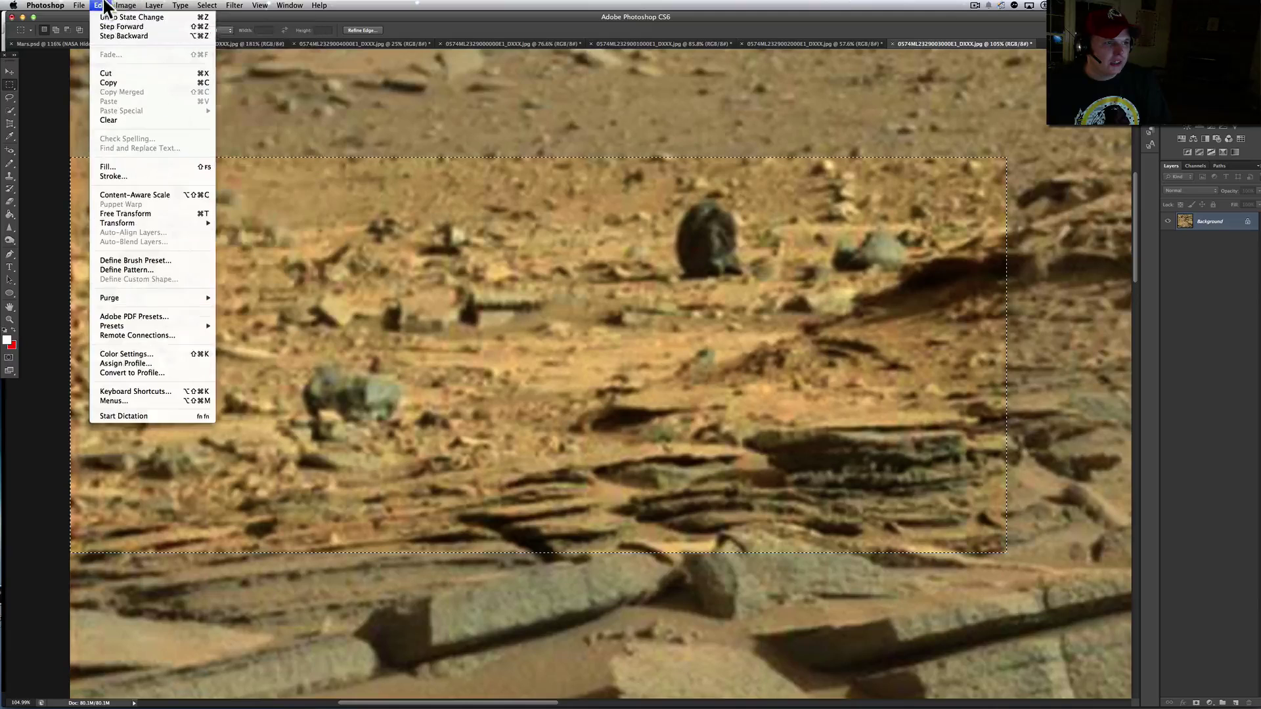
{"action": "left_click", "coordinate": [101, 29]}
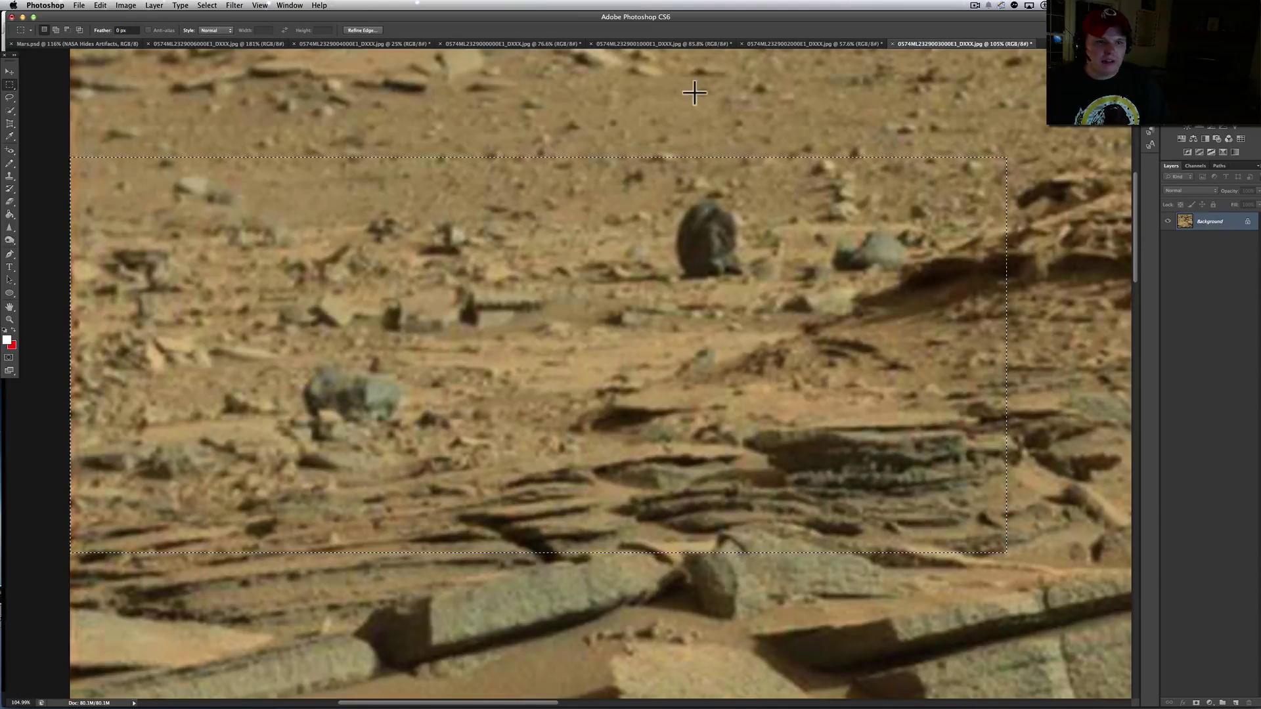
Box off the dark rock near the top and nudge the selection slightly up-left
{"action": "scroll", "coordinate": [695, 92], "scroll_direction": "down", "scroll_amount": 10}
{"action": "scroll", "coordinate": [695, 92], "scroll_direction": "right", "scroll_amount": 5}
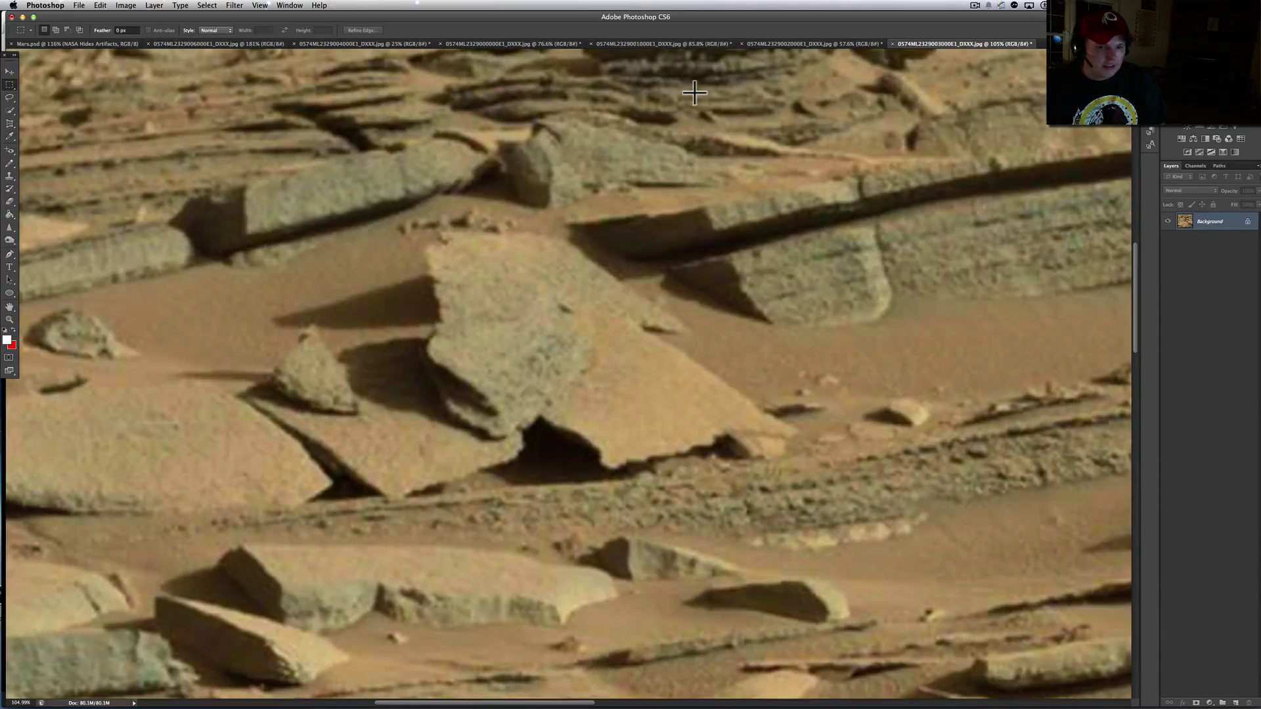
{"action": "scroll", "coordinate": [695, 91], "scroll_direction": "right", "scroll_amount": 5}
{"action": "scroll", "coordinate": [695, 92], "scroll_direction": "up", "scroll_amount": 5}
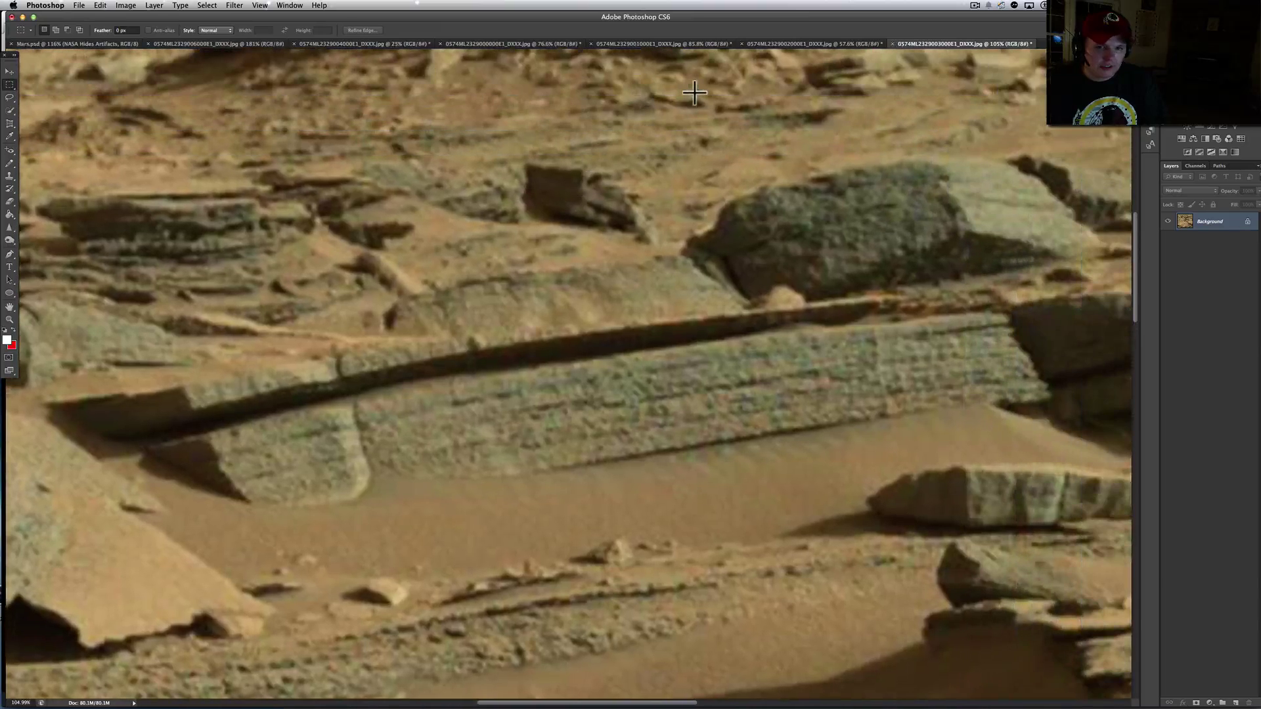
{"action": "left_click_drag", "start_coordinate": [468, 123], "coordinate": [719, 281]}
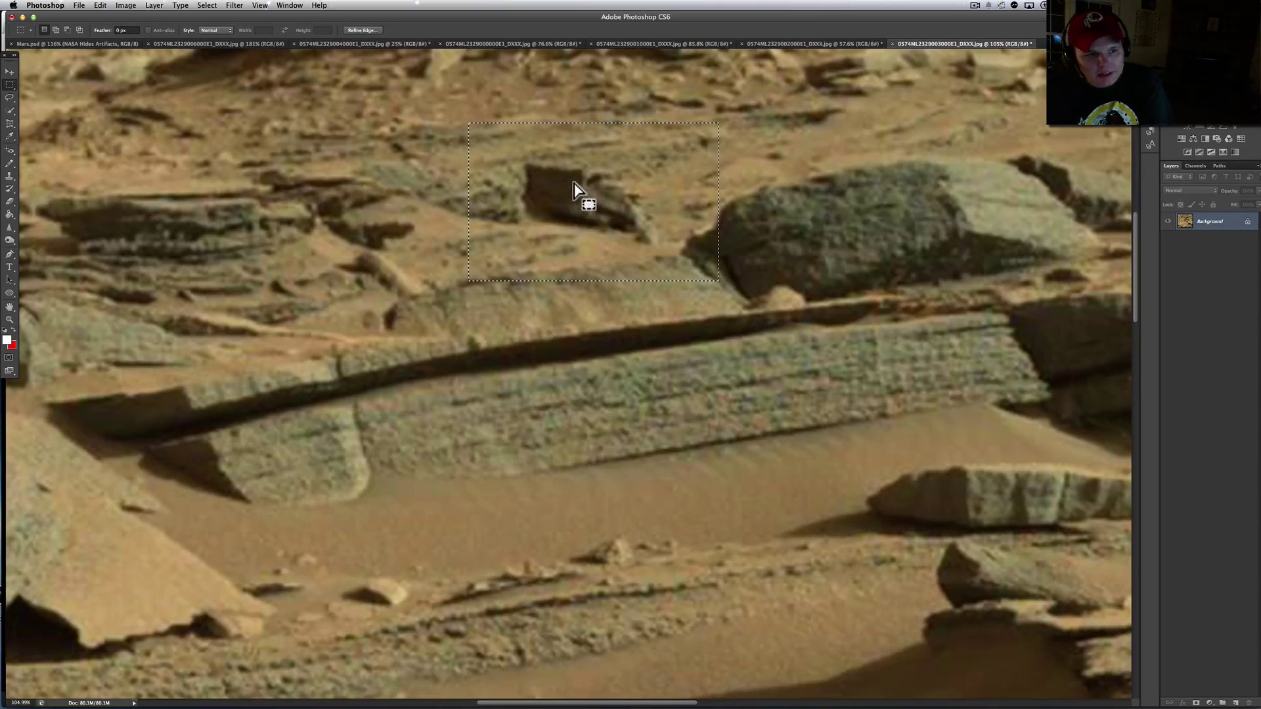
{"action": "left_click_drag", "start_coordinate": [566, 182], "coordinate": [537, 175]}
{"action": "left_click", "coordinate": [134, 5]}
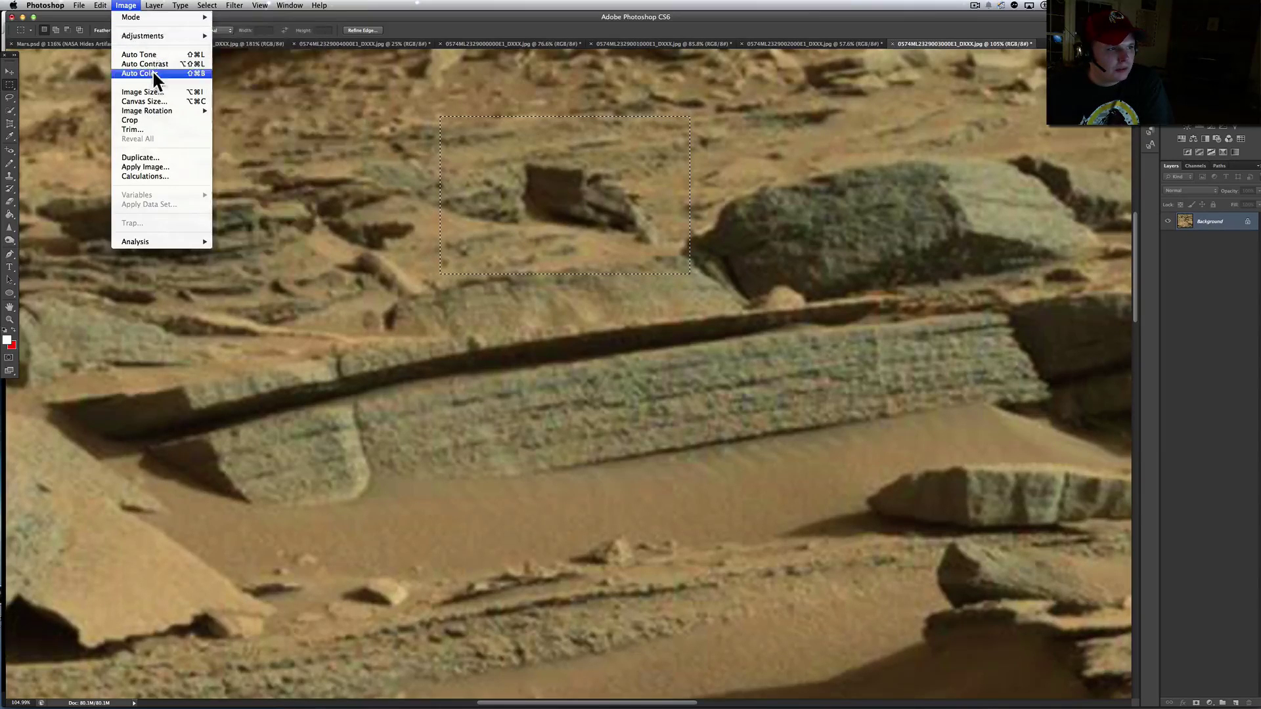
{"action": "left_click", "coordinate": [138, 4]}
{"action": "left_click", "coordinate": [129, 5]}
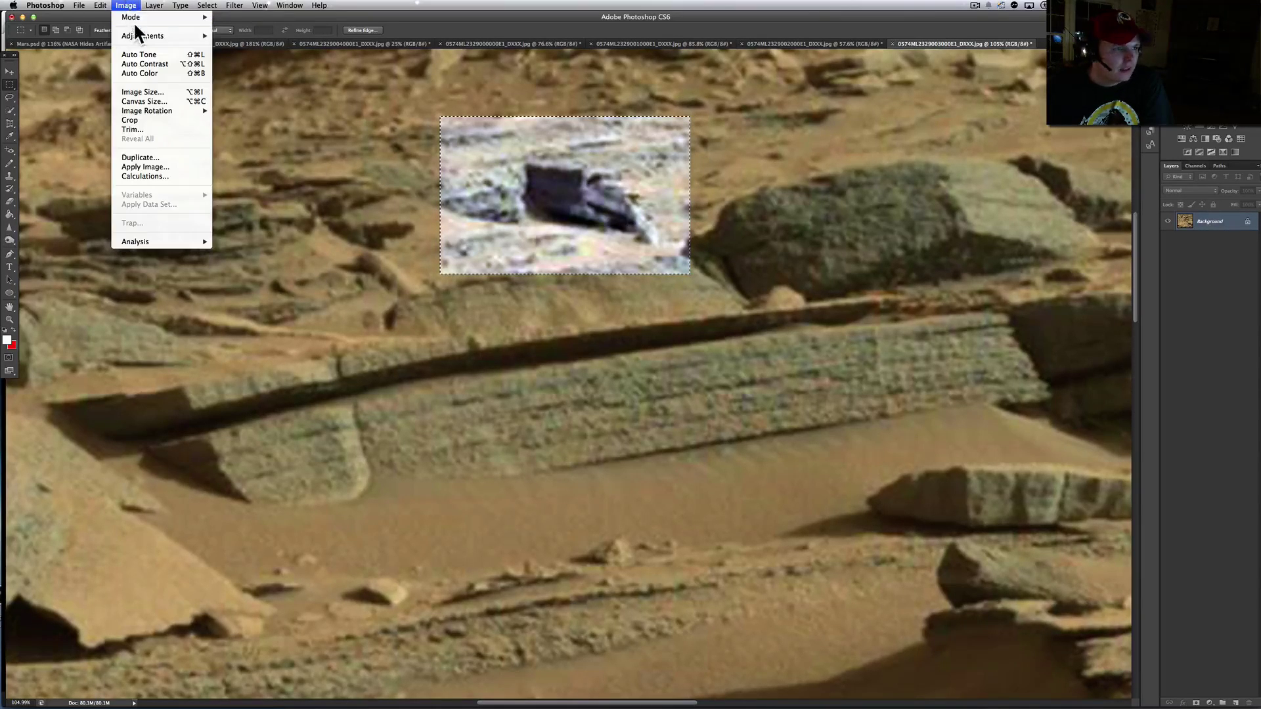
Preview Gamma Correction 0.82 with Exposure 0.00 on the boxed dark rock
{"action": "mouse_move", "coordinate": [156, 35]}
{"action": "left_click", "coordinate": [266, 64]}
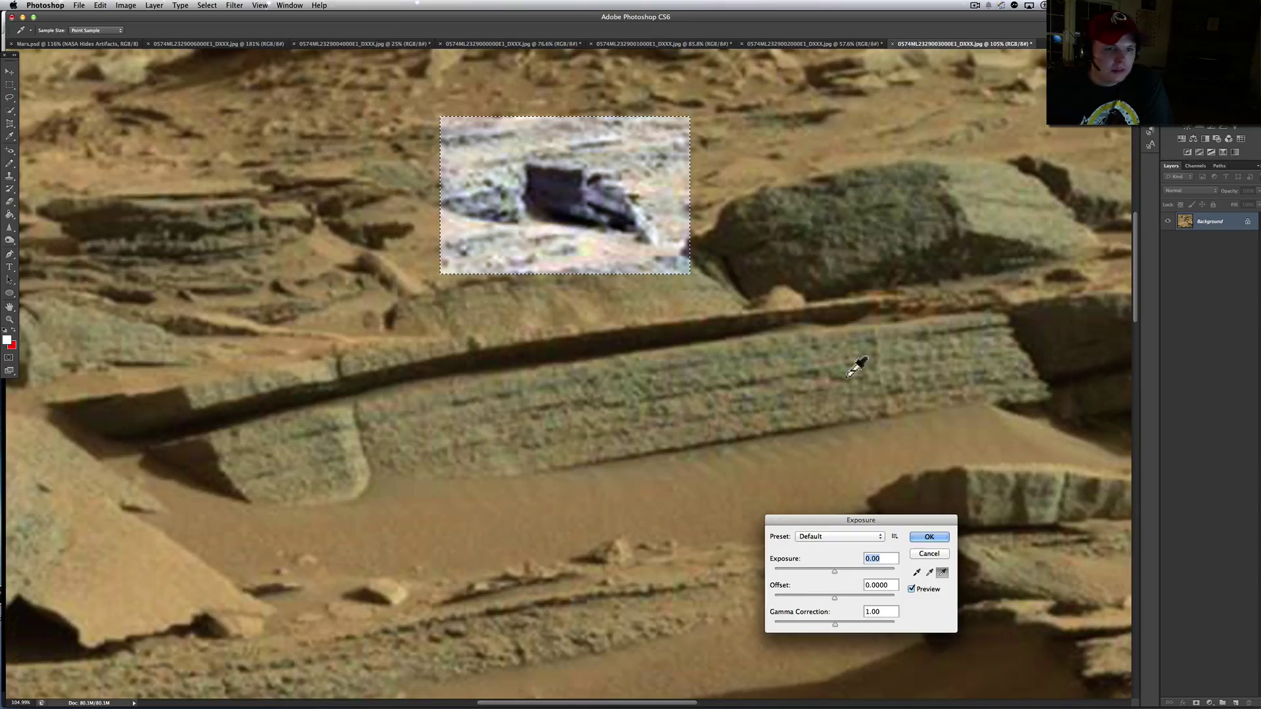
{"action": "left_click", "coordinate": [849, 621]}
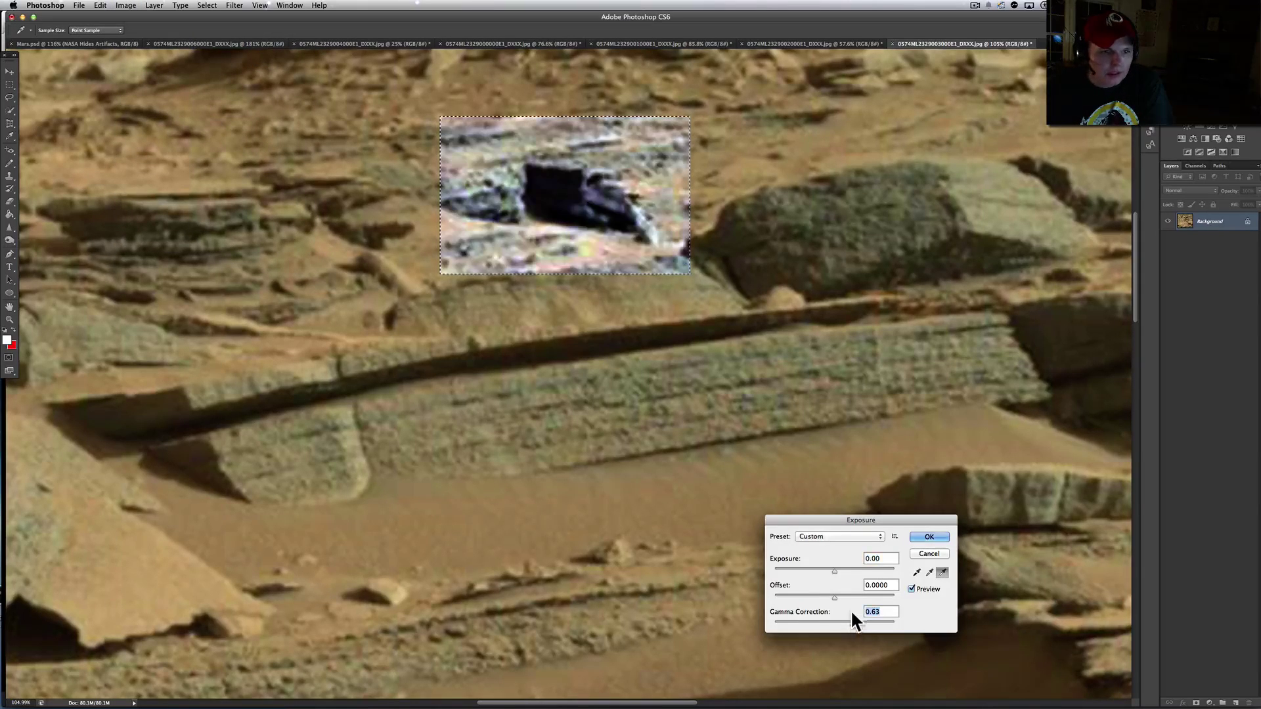
{"action": "left_click_drag", "start_coordinate": [845, 621], "coordinate": [842, 624]}
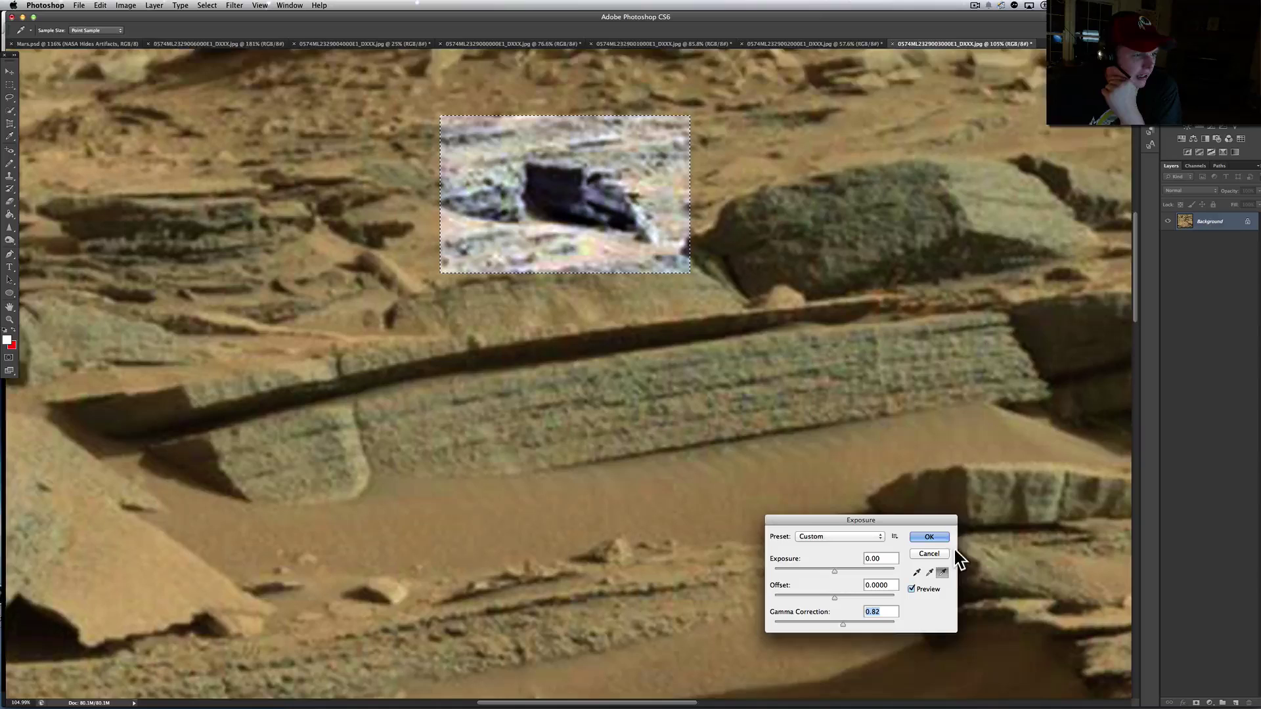
{"action": "scroll", "coordinate": [959, 555], "scroll_direction": "down", "scroll_amount": 3}
{"action": "scroll", "coordinate": [782, 372], "scroll_direction": "up", "scroll_amount": 5}
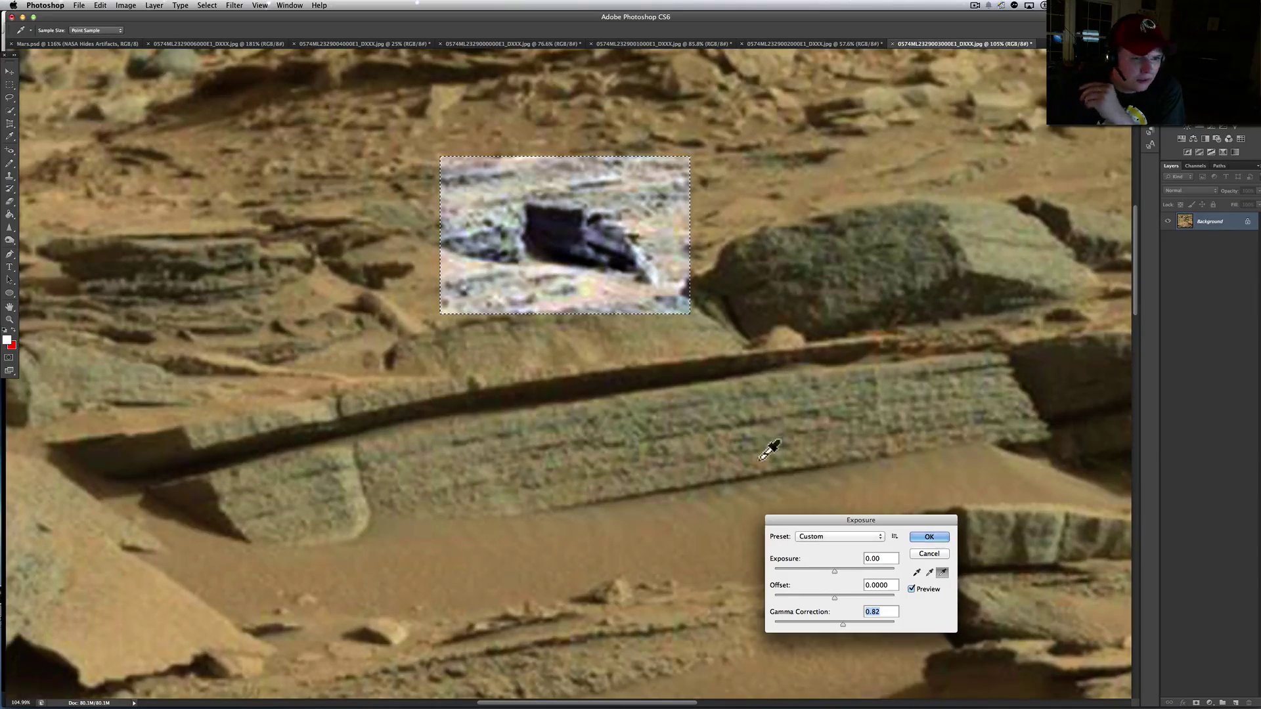
Cancel the Exposure dialog so the exposure change is discarded
{"action": "left_click", "coordinate": [939, 554]}
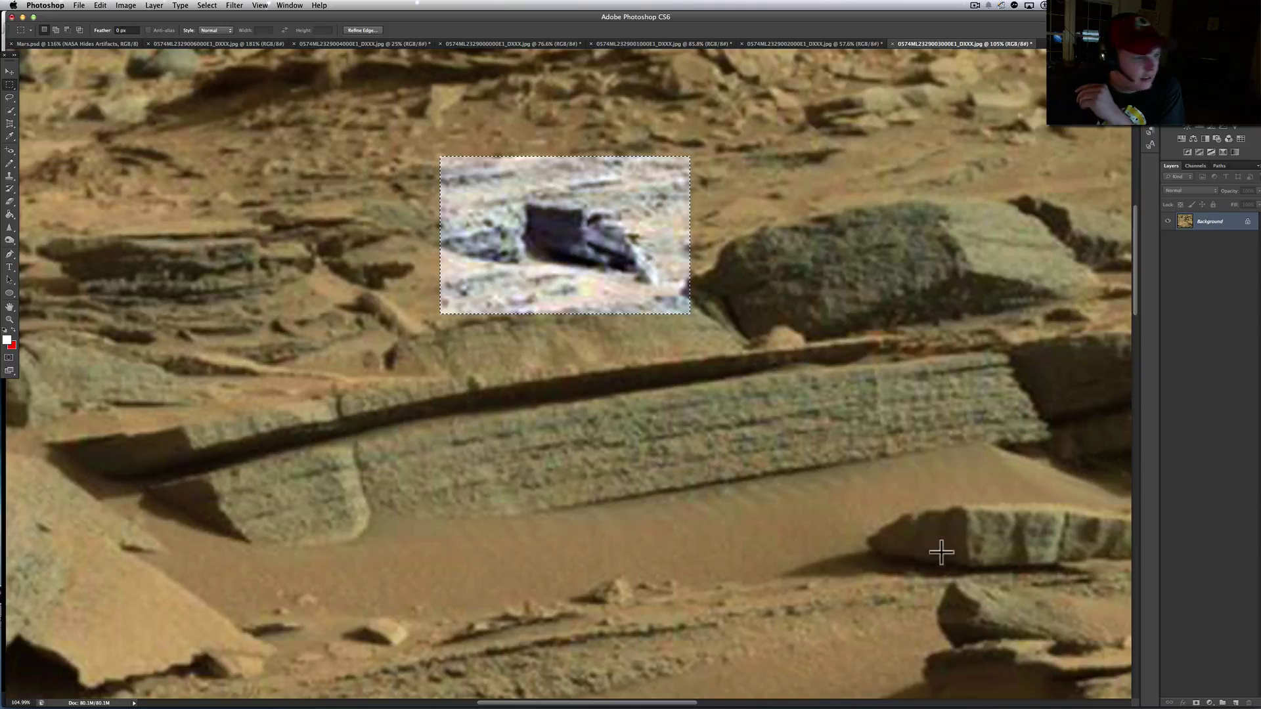
{"action": "left_click", "coordinate": [10, 71]}
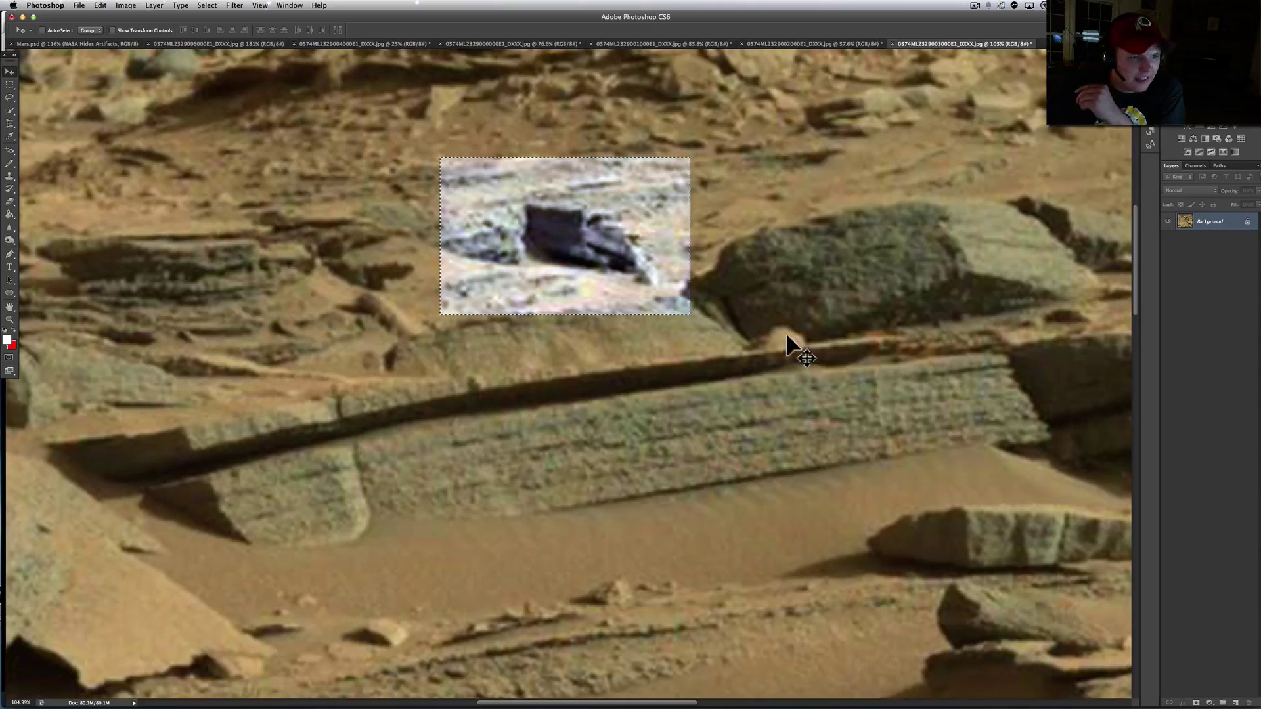
{"action": "scroll", "coordinate": [788, 337], "scroll_direction": "up", "scroll_amount": 2}
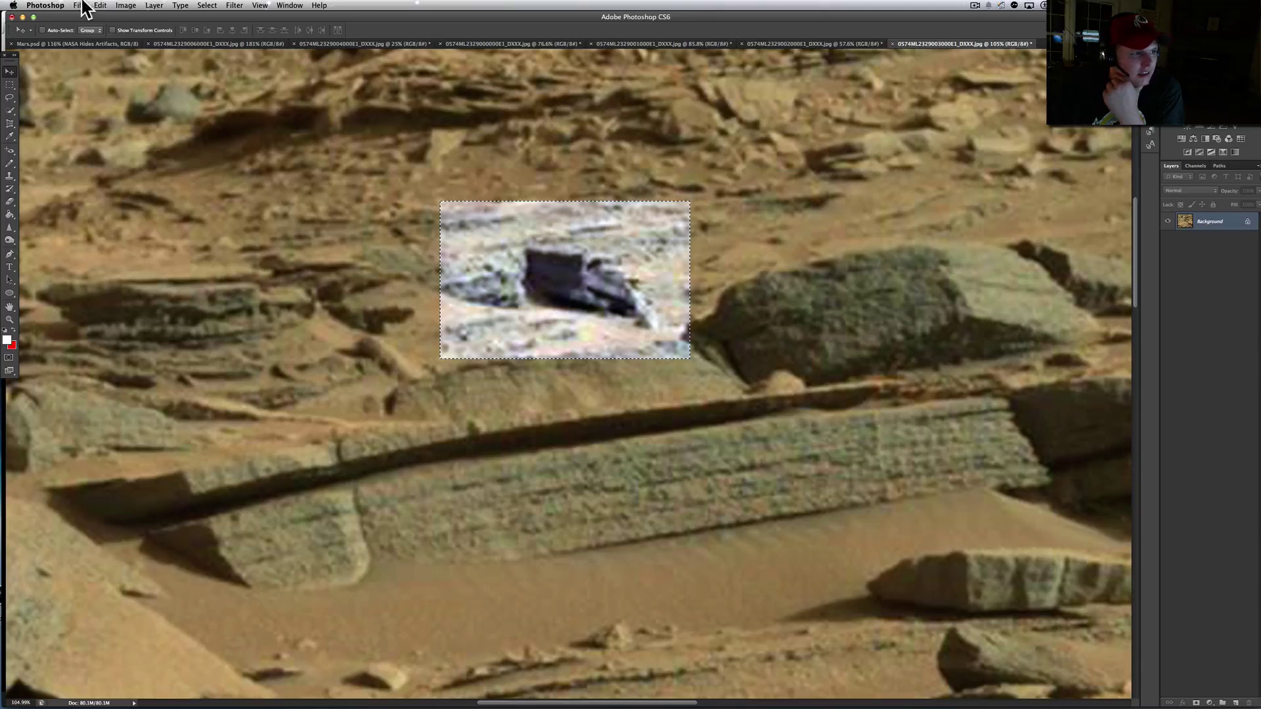
Step backward through the history to undo Auto Color on the dark rock patch, then reselect the Rectangular Marquee
{"action": "left_click", "coordinate": [98, 6]}
{"action": "left_click", "coordinate": [108, 35]}
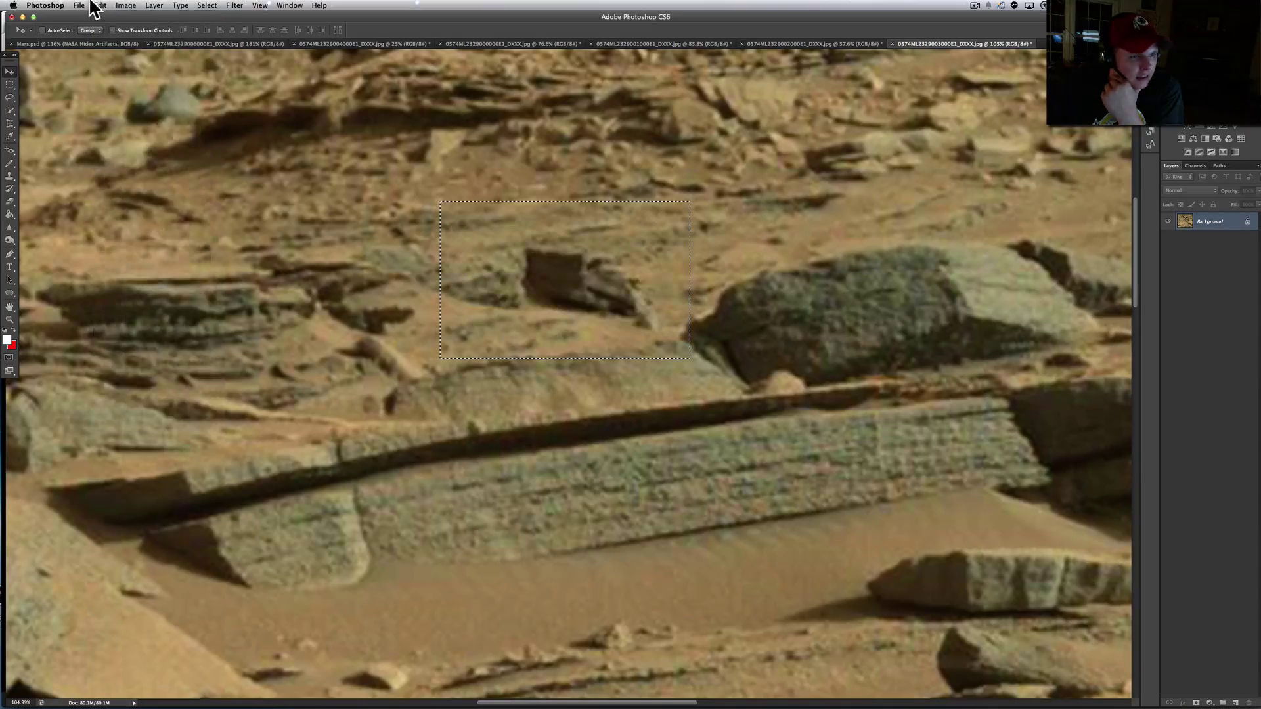
{"action": "left_click", "coordinate": [99, 6]}
{"action": "left_click", "coordinate": [348, 95]}
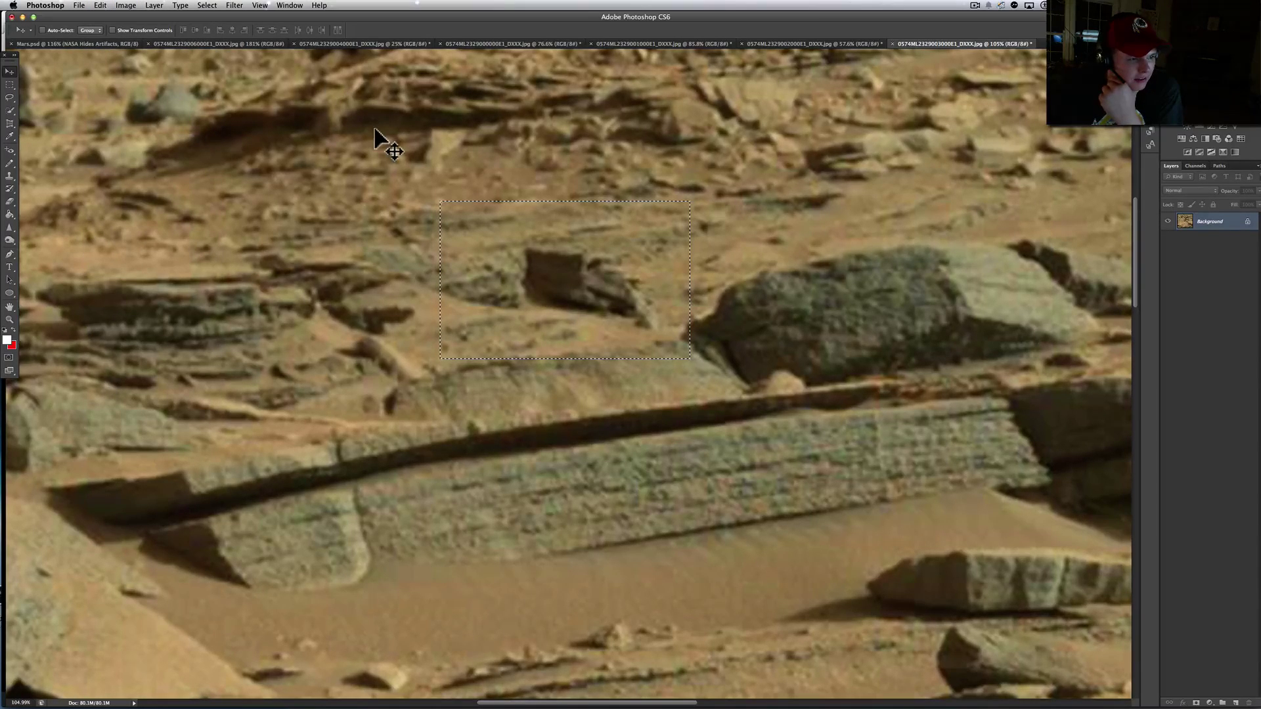
{"action": "scroll", "coordinate": [266, 157], "scroll_direction": "right", "scroll_amount": 2}
{"action": "scroll", "coordinate": [266, 158], "scroll_direction": "right", "scroll_amount": 10}
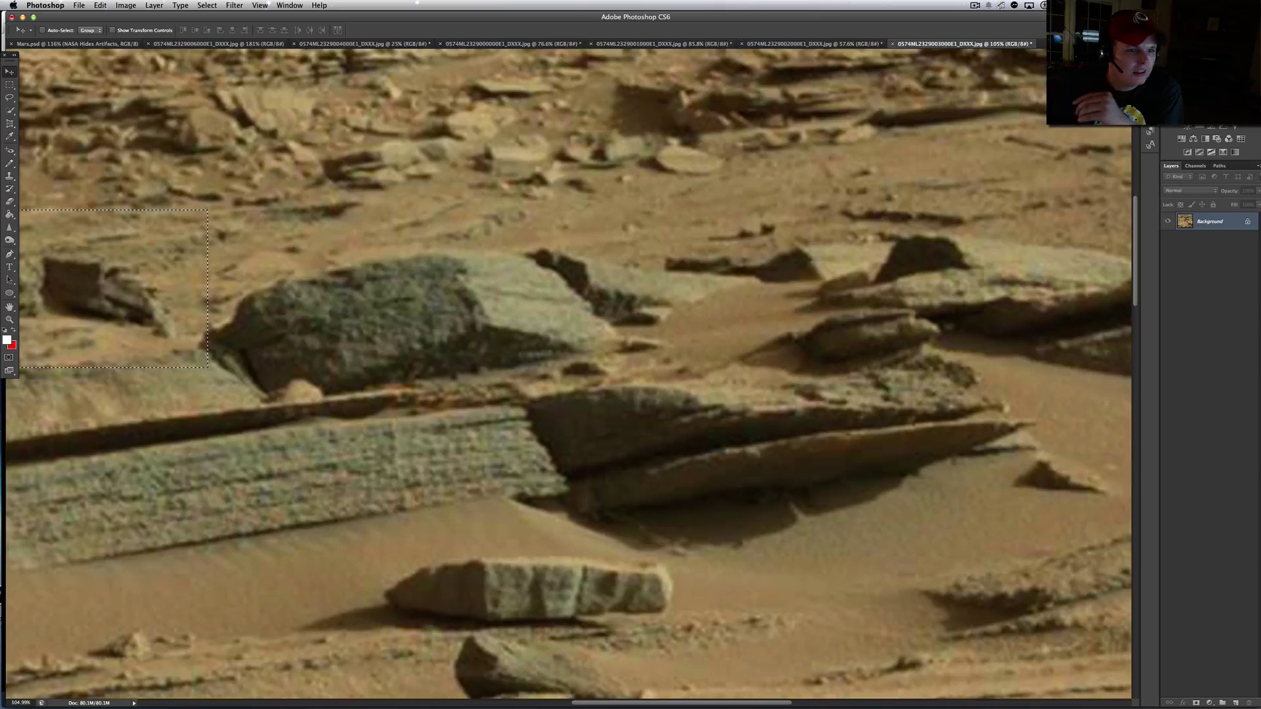
{"action": "left_click", "coordinate": [10, 85]}
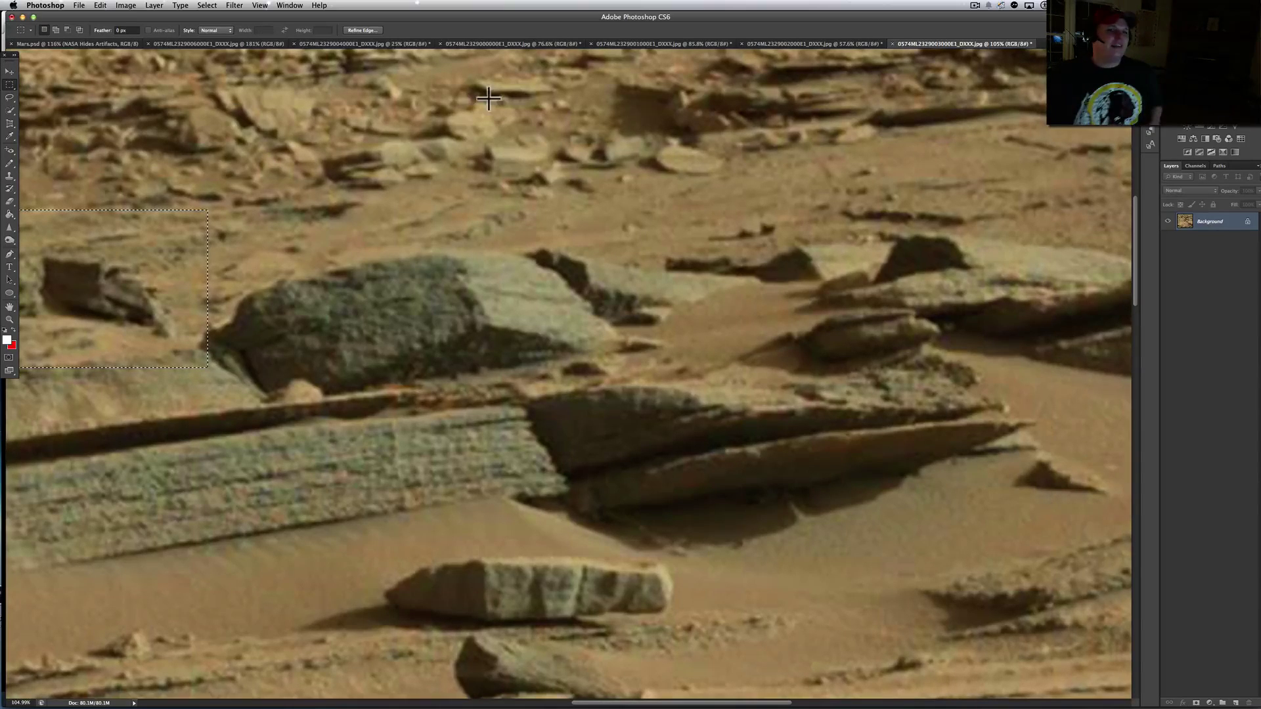
{"action": "scroll", "coordinate": [417, 103], "scroll_direction": "up", "scroll_amount": 4}
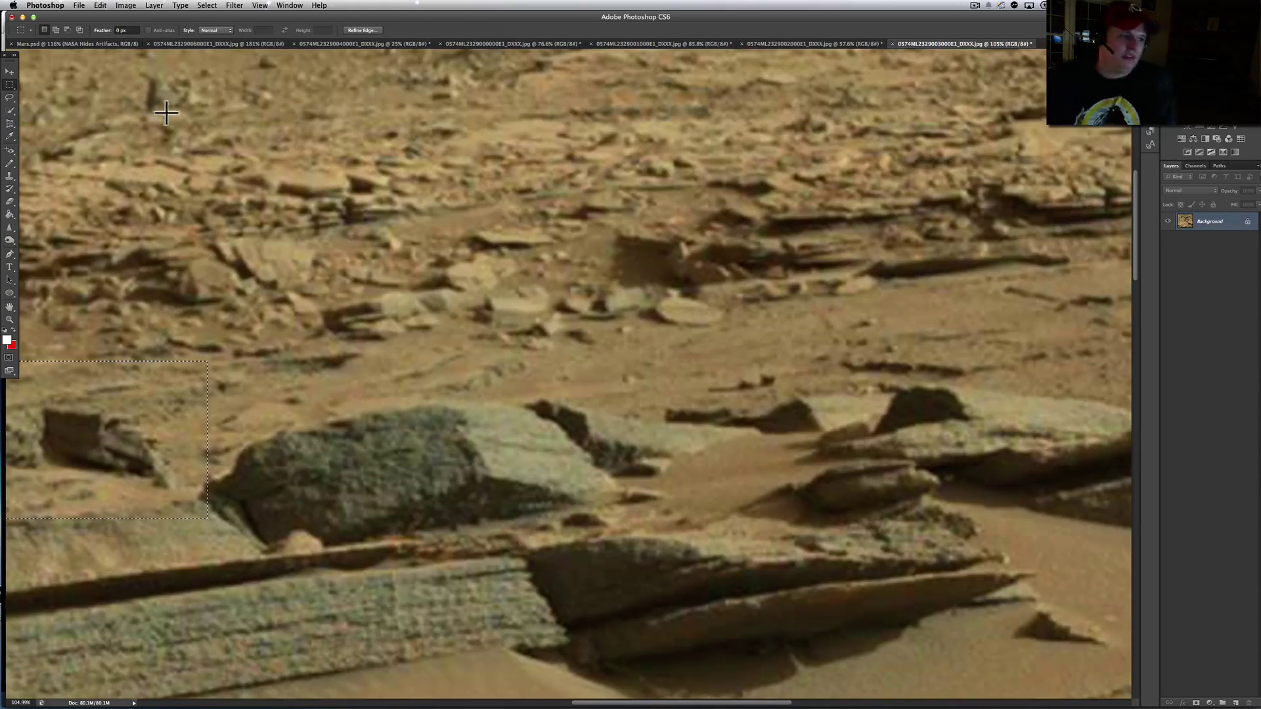
Box the long strip of distant rocky terrain and apply Auto Color to it
{"action": "left_click_drag", "start_coordinate": [61, 117], "coordinate": [1019, 293]}
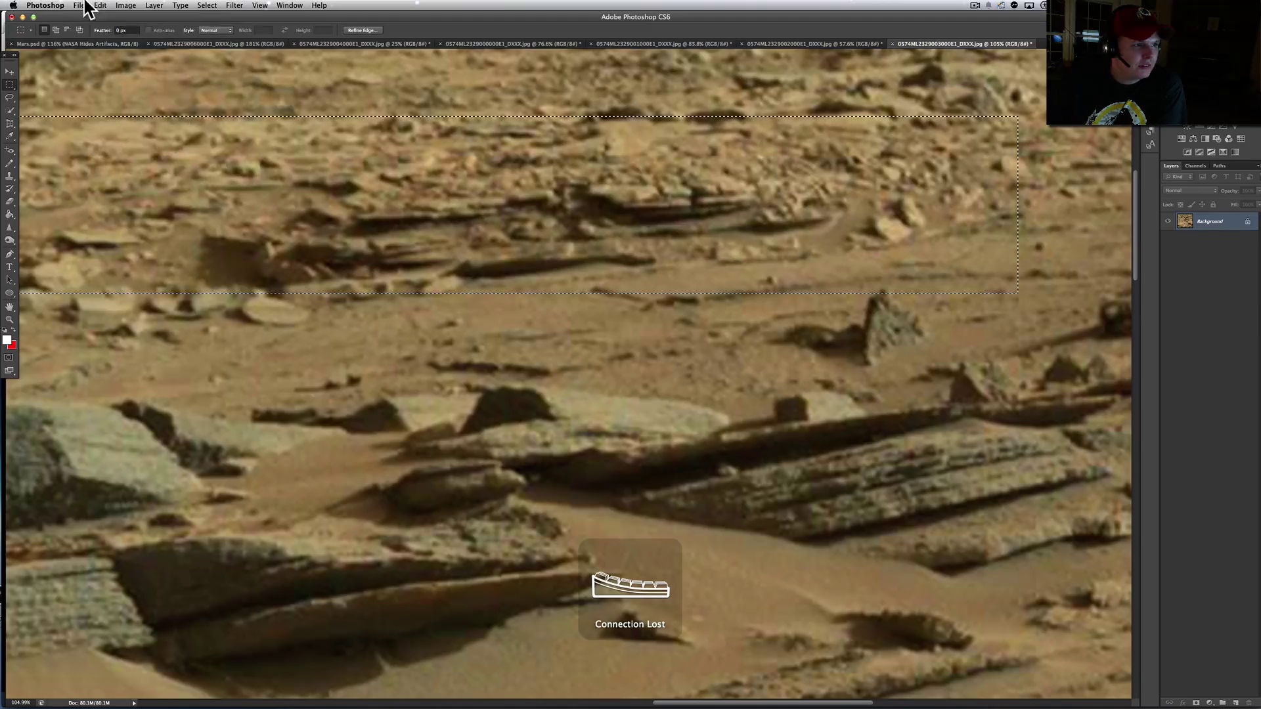
{"action": "left_click", "coordinate": [125, 5]}
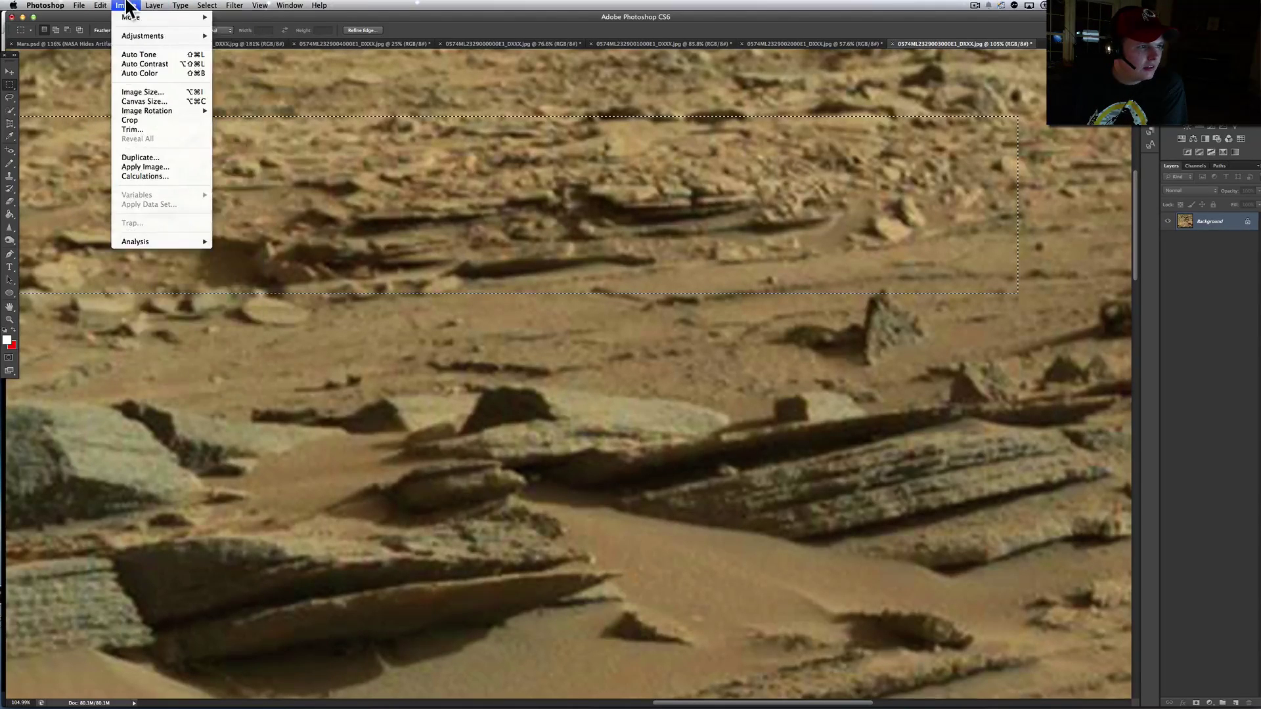
{"action": "mouse_move", "coordinate": [152, 38]}
{"action": "key", "text": "super+i"}
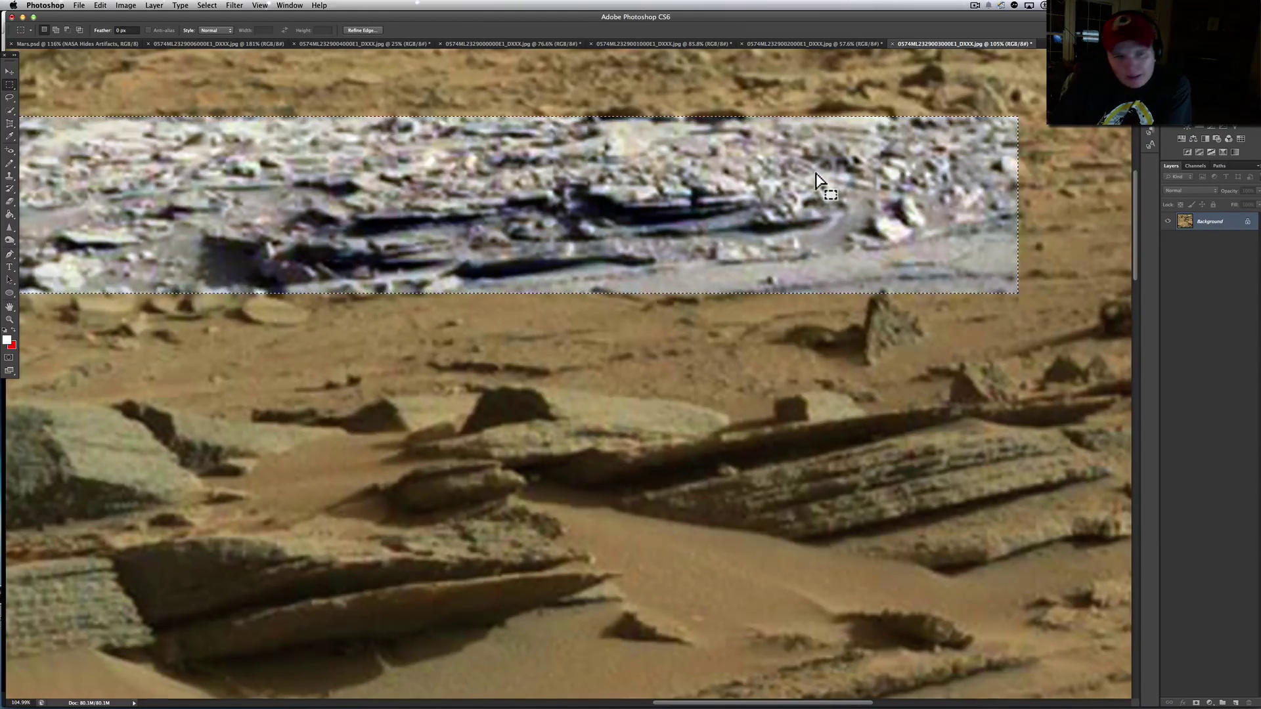
Zoom in to about 257% on the corrected strip and switch to the Move tool
{"action": "scroll", "coordinate": [814, 190], "scroll_direction": "up", "scroll_amount": 3}
{"action": "scroll", "coordinate": [817, 181], "scroll_direction": "up", "scroll_amount": 5}
{"action": "scroll", "coordinate": [816, 174], "scroll_direction": "right", "scroll_amount": 3}
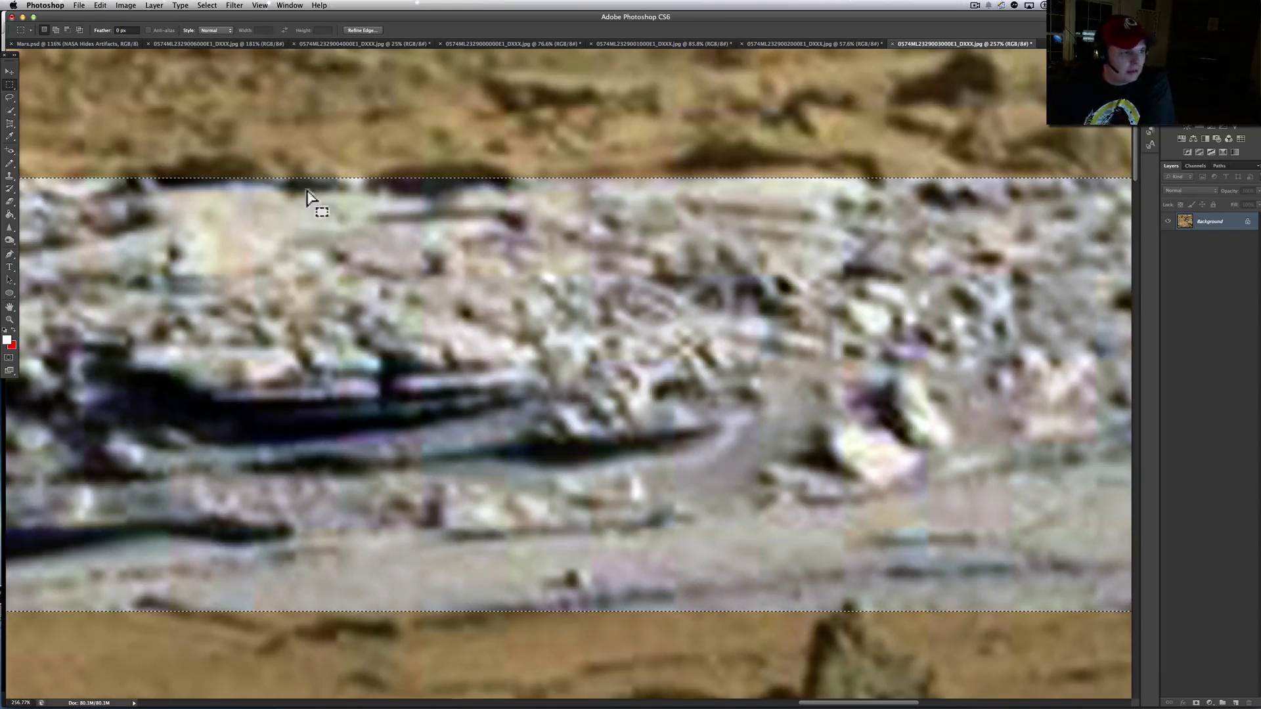
{"action": "left_click", "coordinate": [9, 71]}
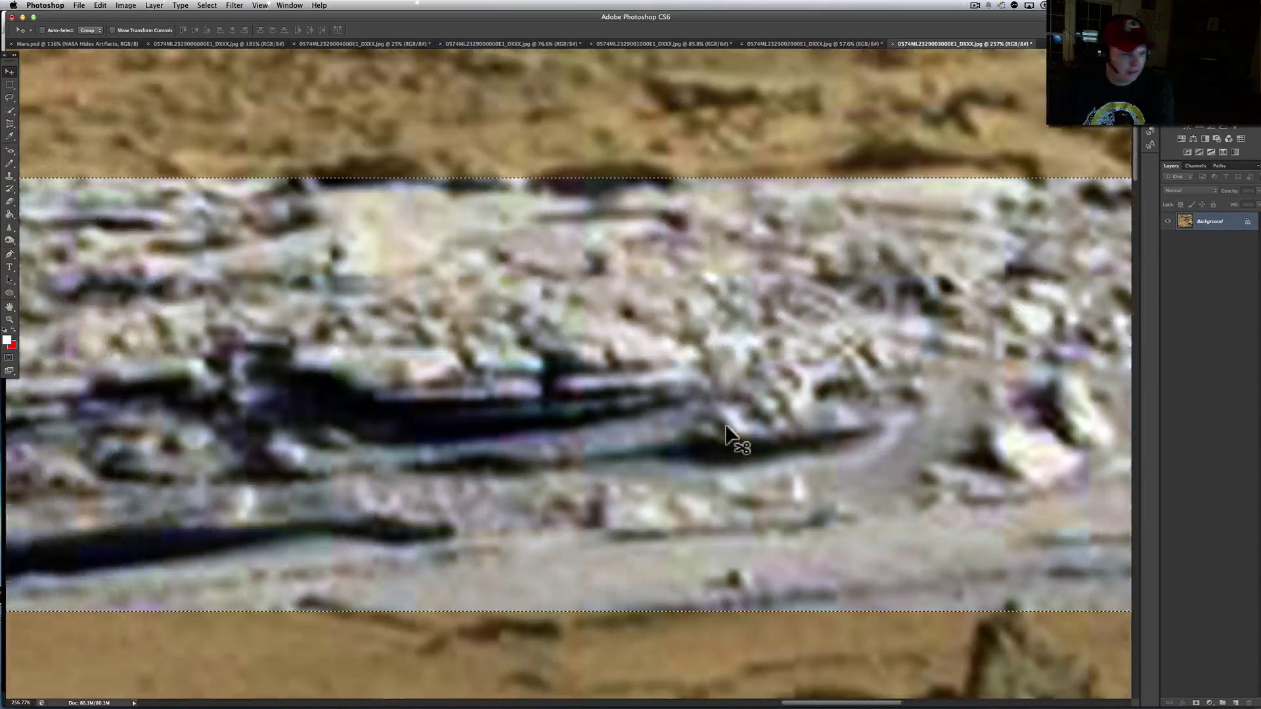
Pan left along the blue-grey strip to inspect the rock shapes
{"action": "scroll", "coordinate": [729, 434], "scroll_direction": "left", "scroll_amount": 3}
{"action": "scroll", "coordinate": [726, 430], "scroll_direction": "left", "scroll_amount": 3}
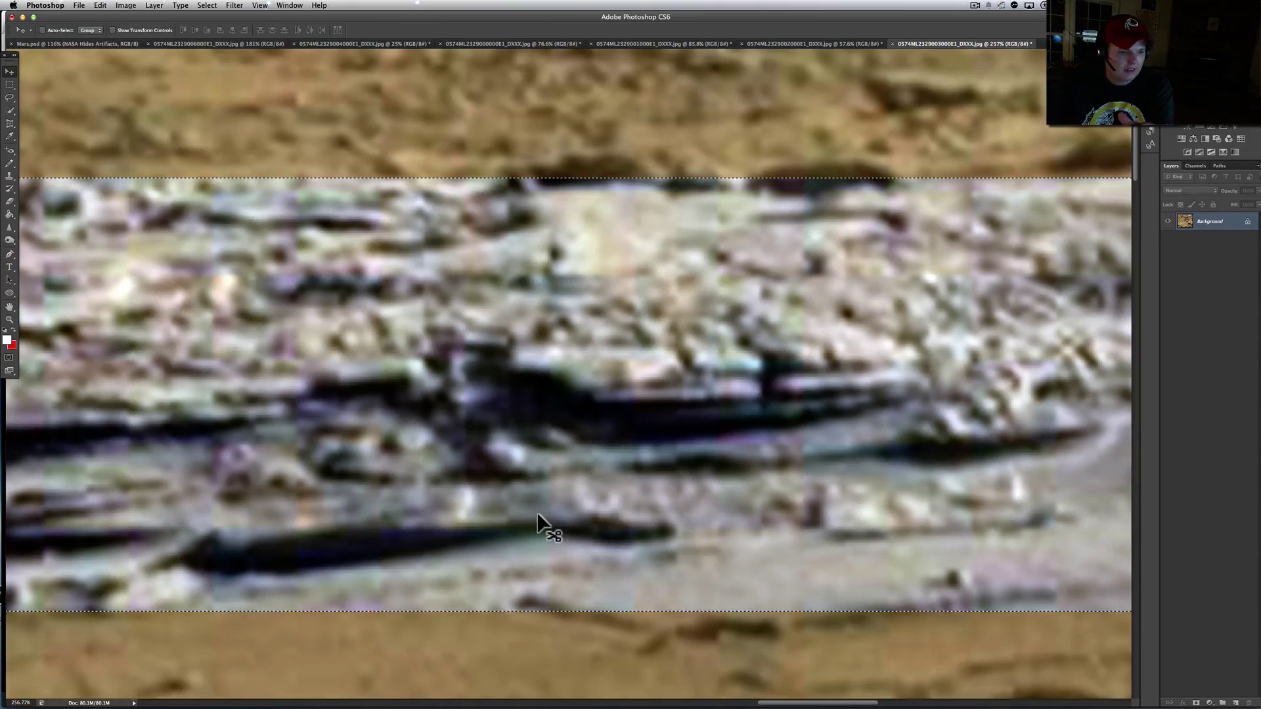
{"action": "scroll", "coordinate": [535, 519], "scroll_direction": "left", "scroll_amount": 3}
{"action": "scroll", "coordinate": [531, 519], "scroll_direction": "left", "scroll_amount": 5}
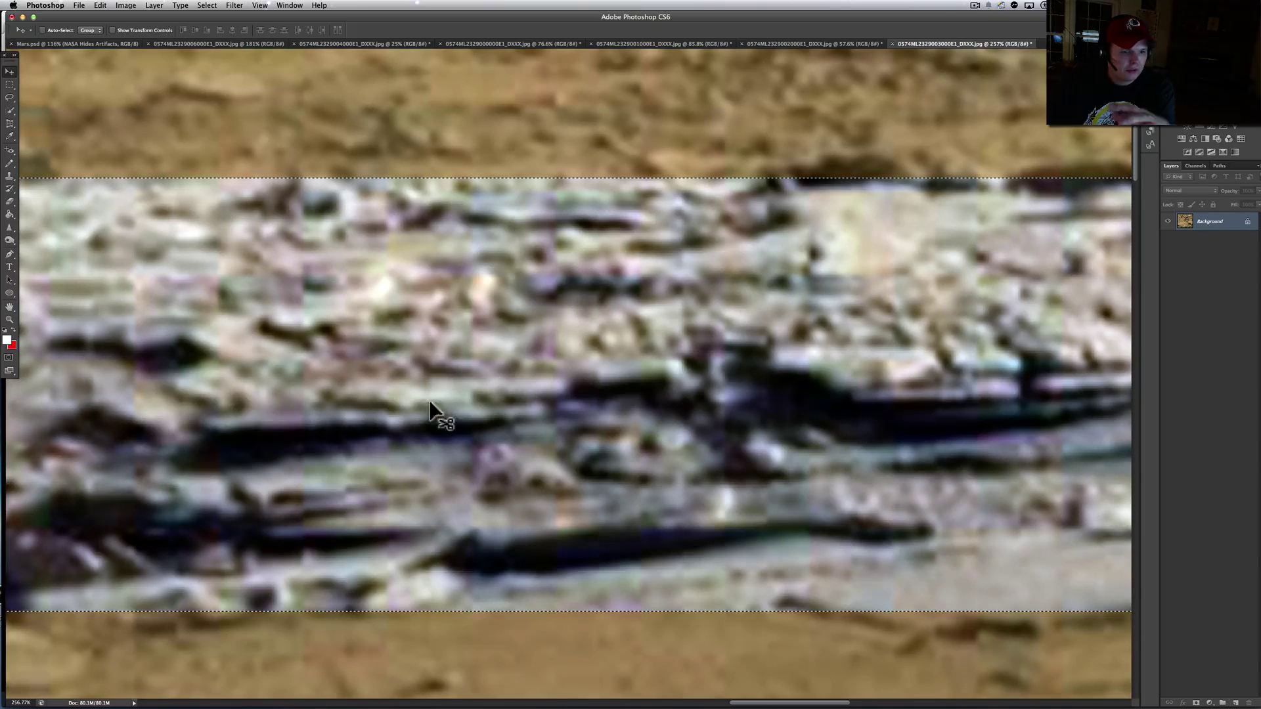
{"action": "scroll", "coordinate": [497, 460], "scroll_direction": "left", "scroll_amount": 4}
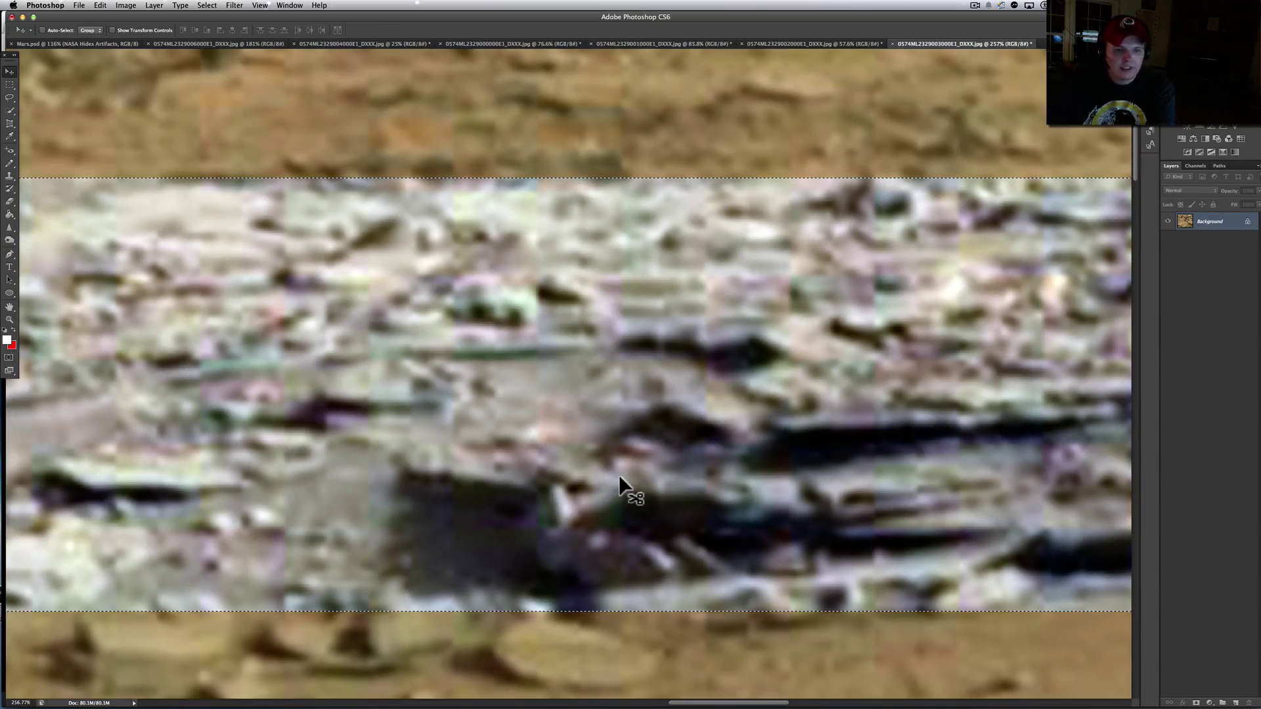
{"action": "scroll", "coordinate": [624, 486], "scroll_direction": "left", "scroll_amount": 6}
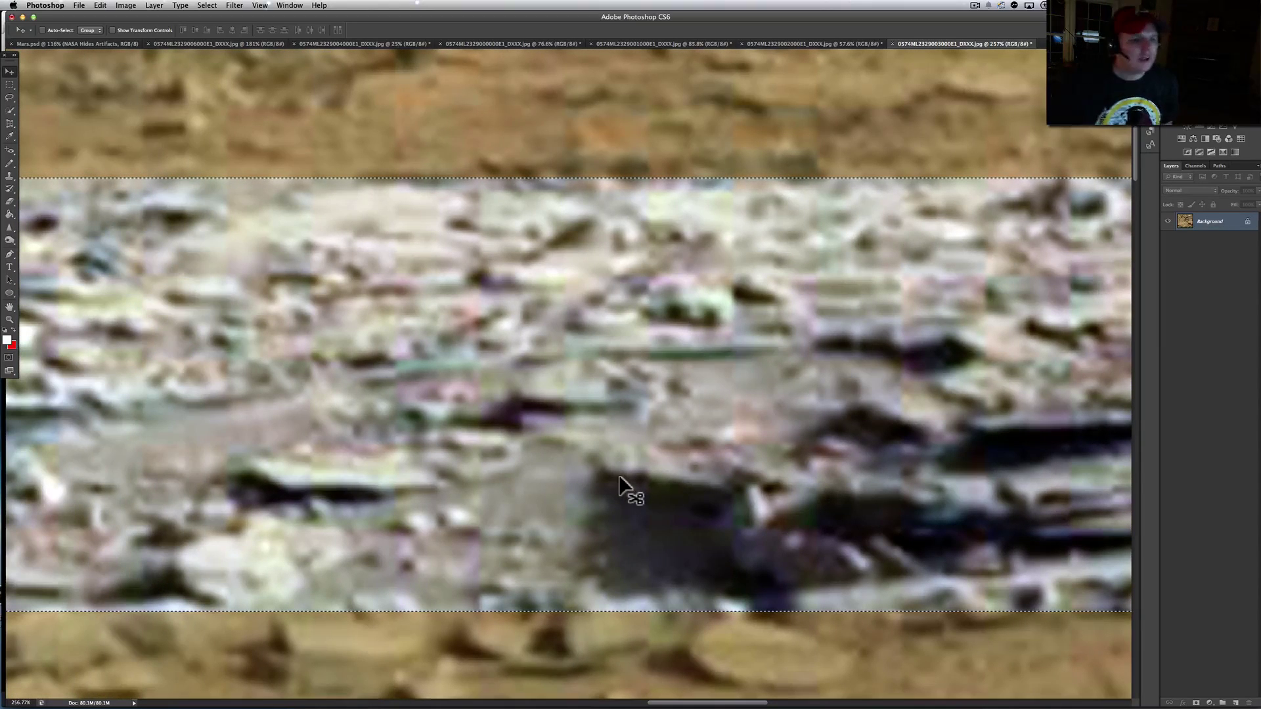
{"action": "scroll", "coordinate": [245, 333], "scroll_direction": "left", "scroll_amount": 5}
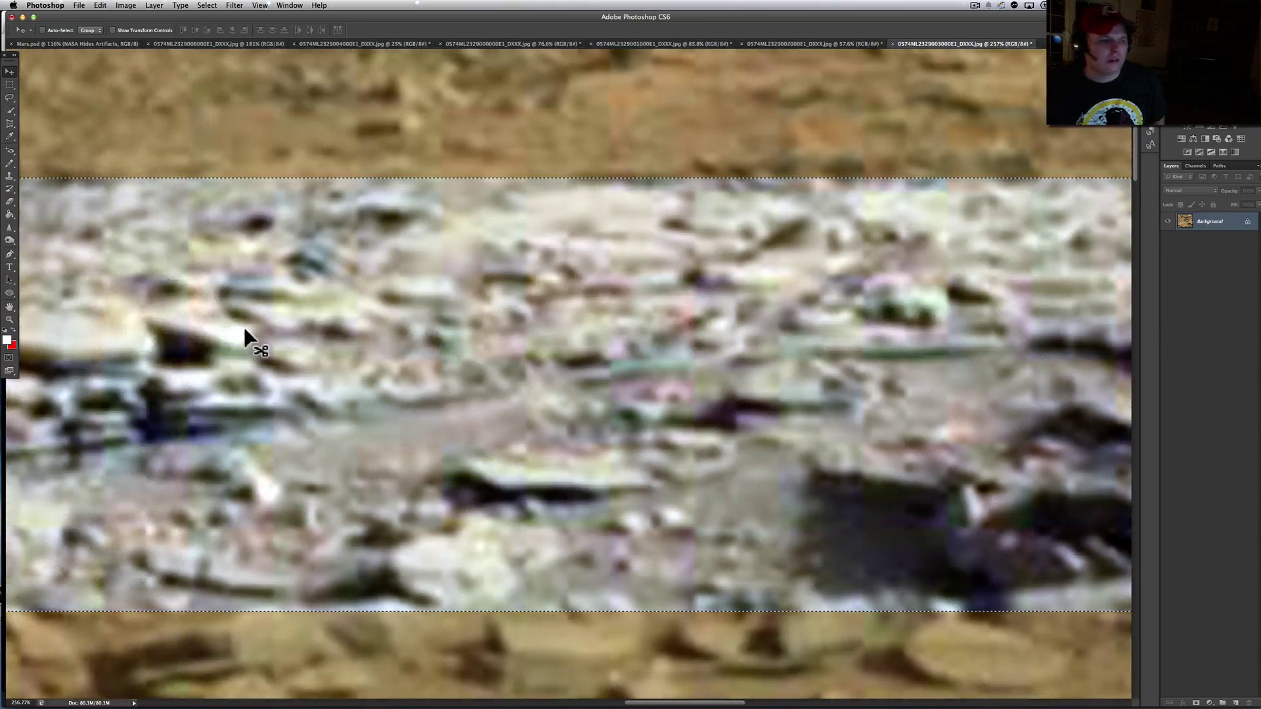
{"action": "scroll", "coordinate": [245, 333], "scroll_direction": "up", "scroll_amount": 3}
{"action": "scroll", "coordinate": [245, 333], "scroll_direction": "left", "scroll_amount": 2}
{"action": "scroll", "coordinate": [245, 333], "scroll_direction": "down", "scroll_amount": 4}
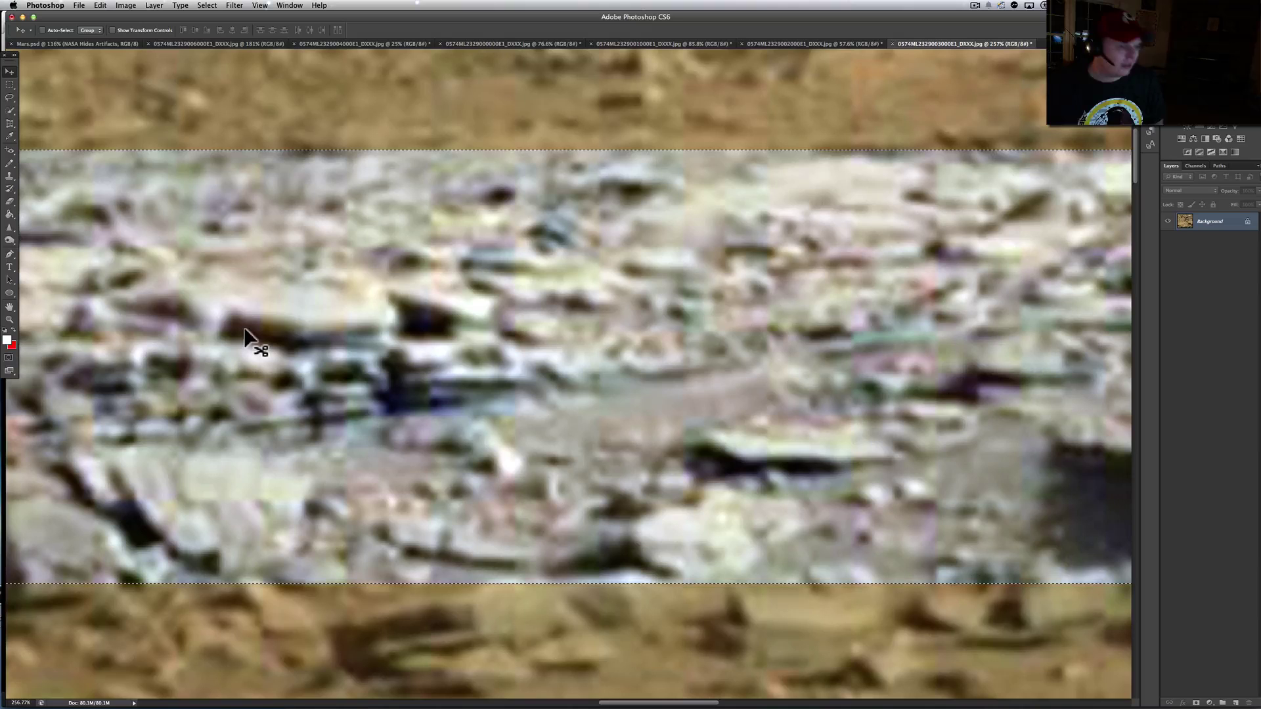
{"action": "scroll", "coordinate": [245, 333], "scroll_direction": "left", "scroll_amount": 3}
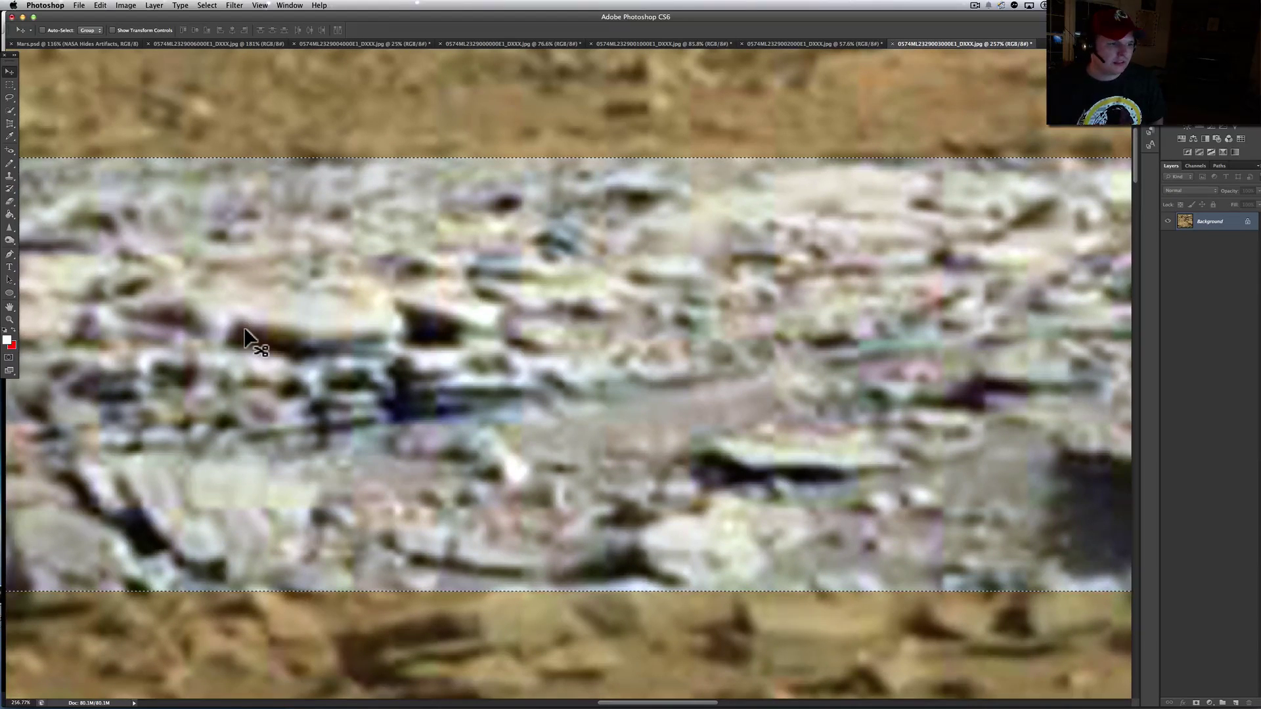
{"action": "scroll", "coordinate": [244, 338], "scroll_direction": "down", "scroll_amount": 2}
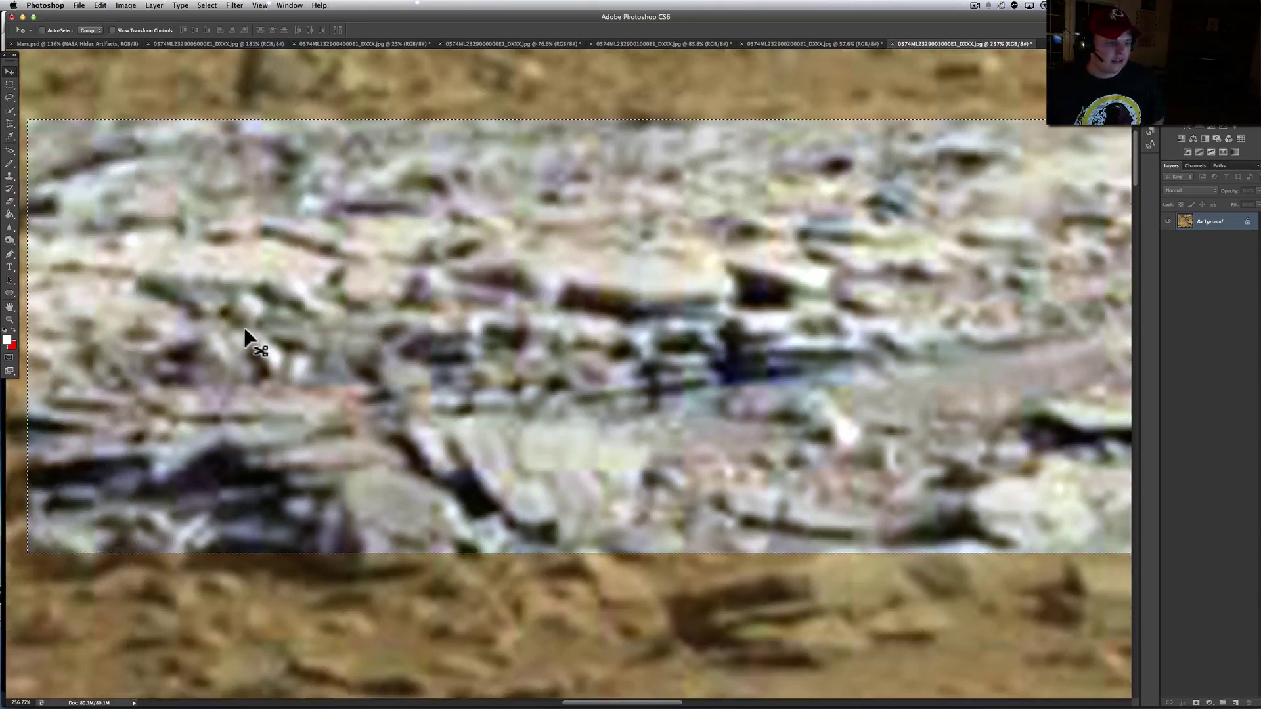
{"action": "scroll", "coordinate": [243, 338], "scroll_direction": "left", "scroll_amount": 3}
{"action": "scroll", "coordinate": [243, 338], "scroll_direction": "left", "scroll_amount": 2}
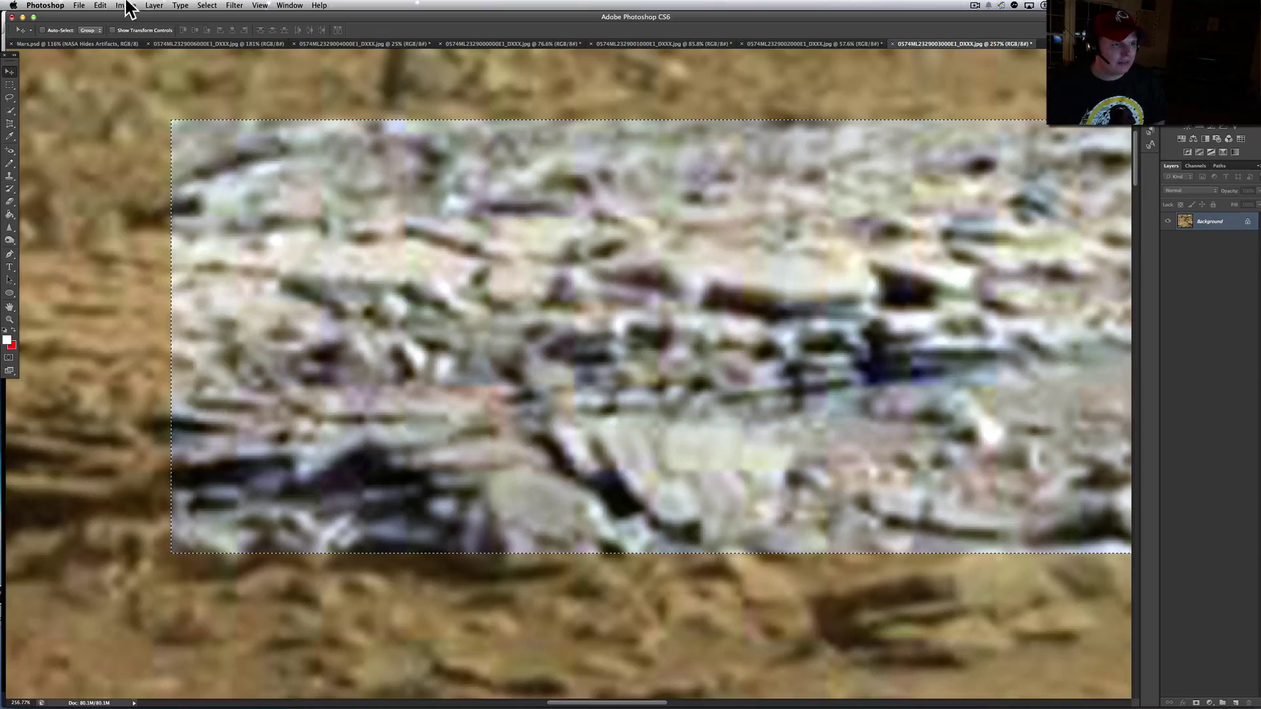
{"action": "left_click", "coordinate": [105, 5]}
Step backward to remove Auto Color from the strip, restoring its orange tones
{"action": "left_click", "coordinate": [104, 35]}
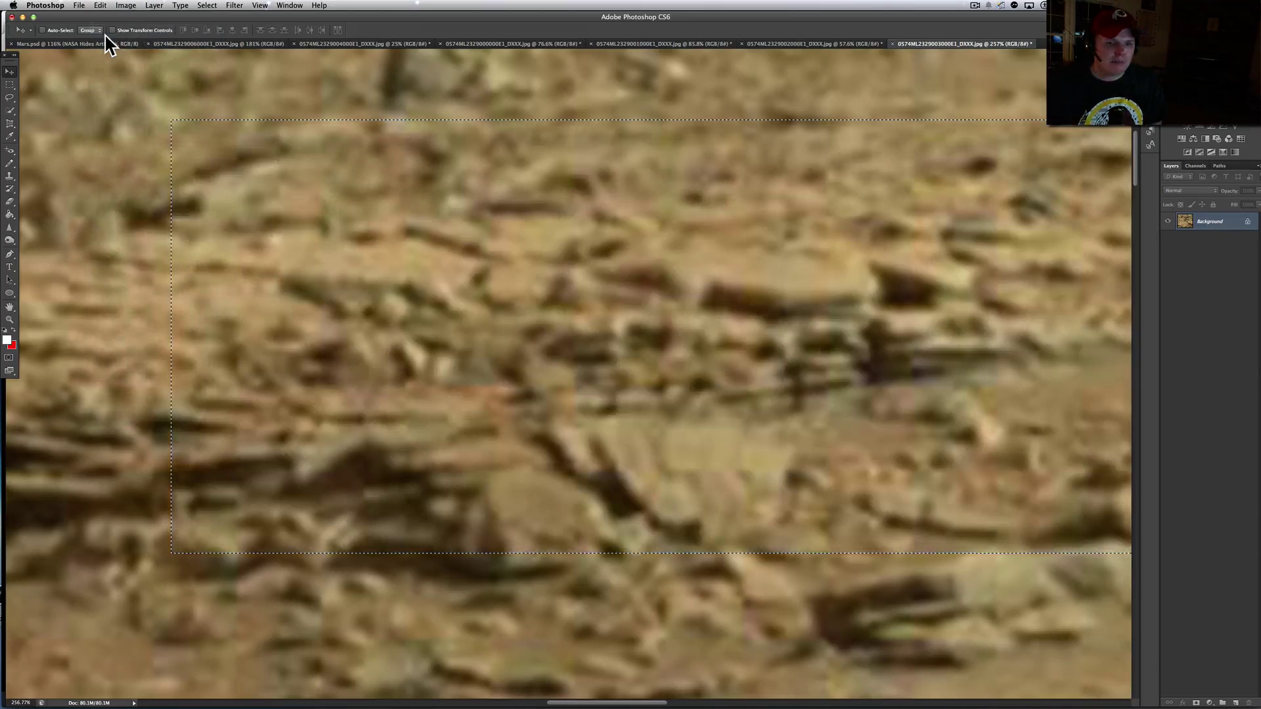
{"action": "scroll", "coordinate": [99, 285], "scroll_direction": "down", "scroll_amount": 5}
{"action": "scroll", "coordinate": [99, 284], "scroll_direction": "left", "scroll_amount": 5}
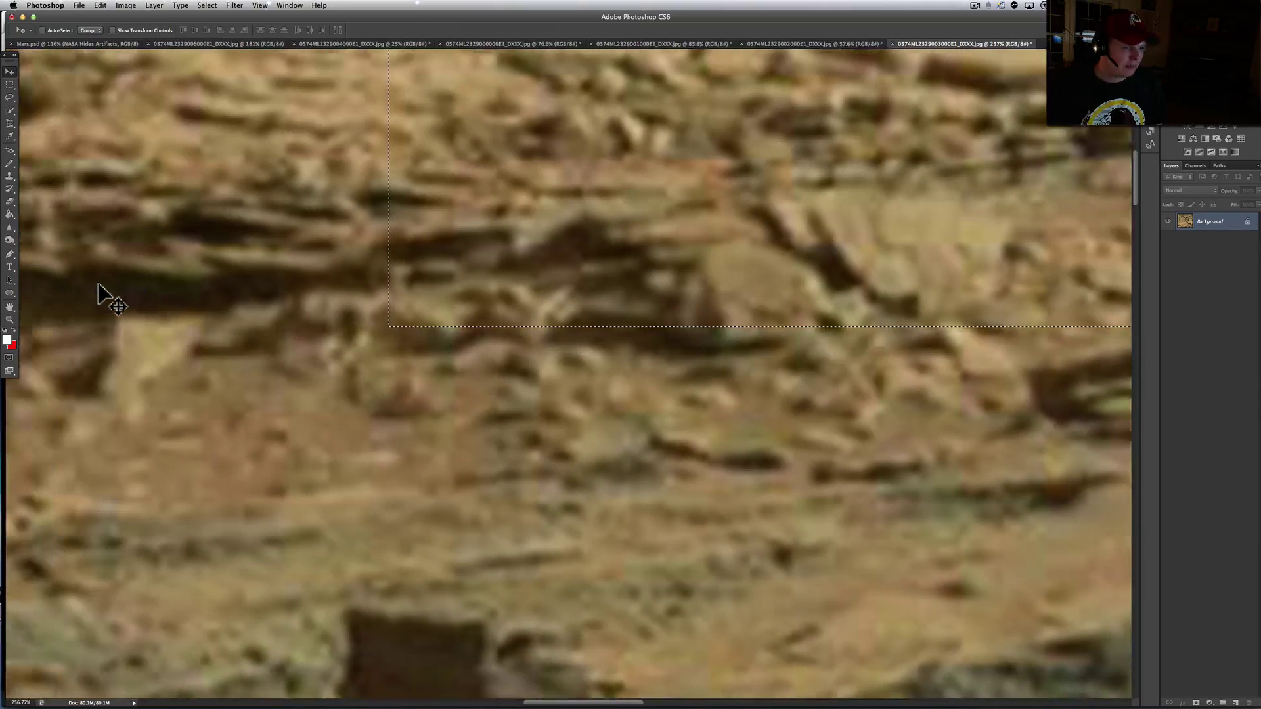
{"action": "scroll", "coordinate": [98, 285], "scroll_direction": "up", "scroll_amount": 3}
{"action": "scroll", "coordinate": [99, 284], "scroll_direction": "left", "scroll_amount": 2}
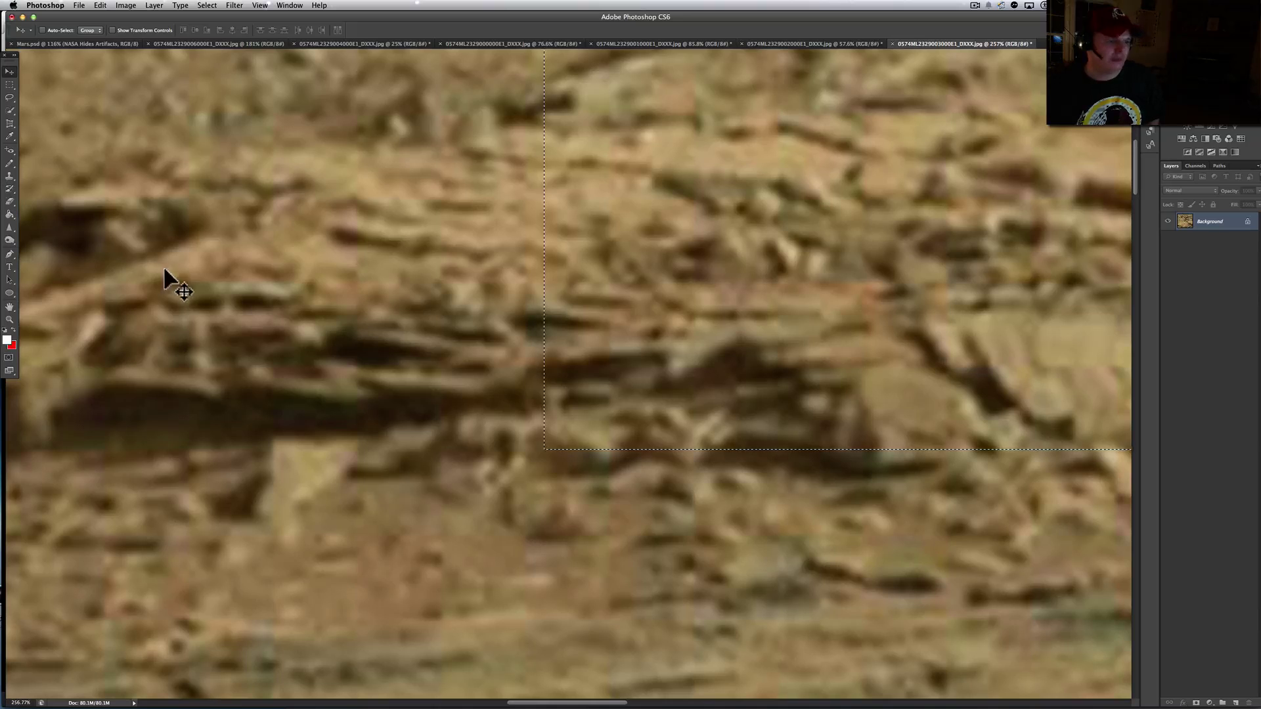
Switch to the Rectangular Marquee and clear the strip selection, viewing the photo at about 109%
{"action": "left_click", "coordinate": [10, 85]}
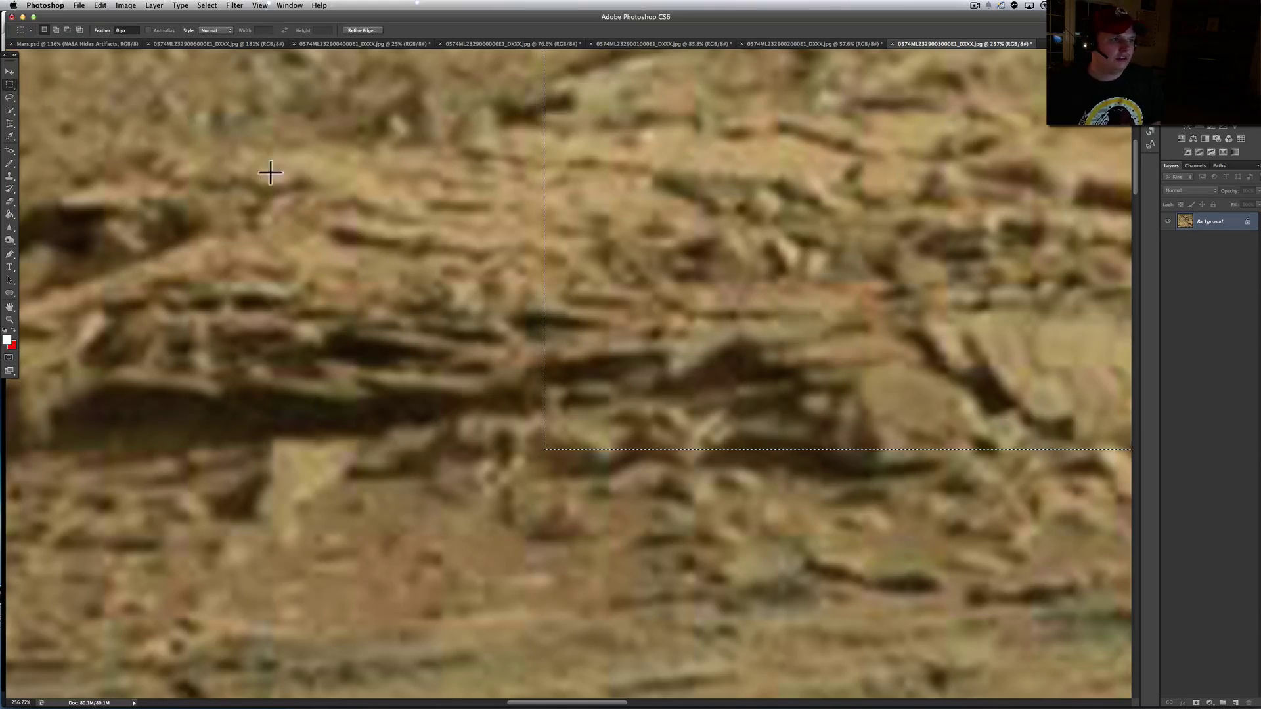
{"action": "left_click", "coordinate": [275, 177]}
{"action": "scroll", "coordinate": [300, 186], "scroll_direction": "down", "scroll_amount": 2}
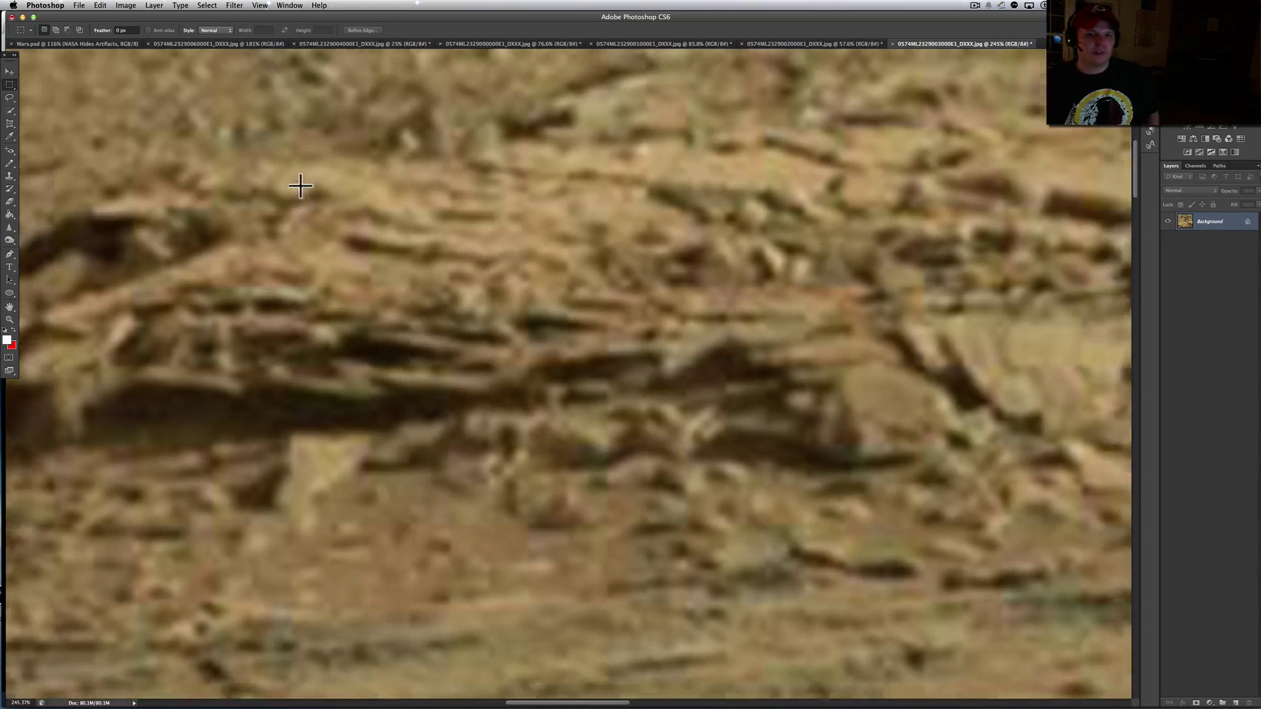
{"action": "scroll", "coordinate": [250, 207], "scroll_direction": "down", "scroll_amount": 5}
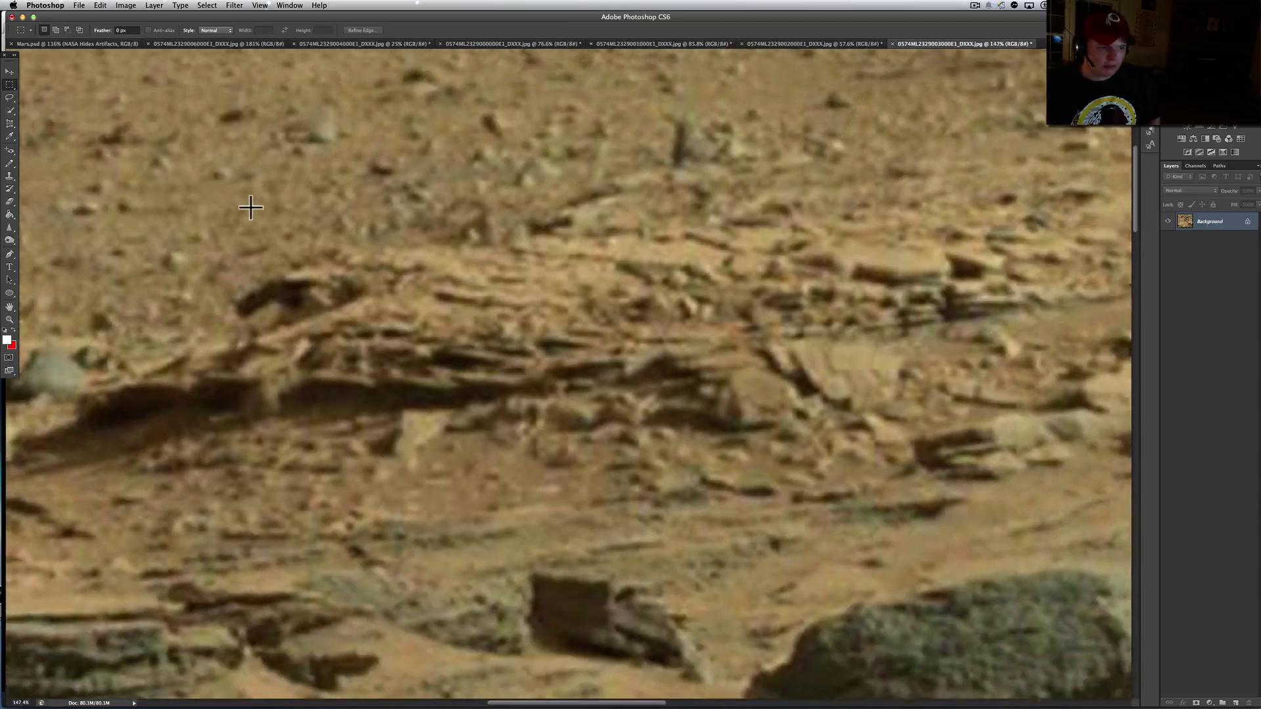
{"action": "scroll", "coordinate": [251, 207], "scroll_direction": "left", "scroll_amount": 4}
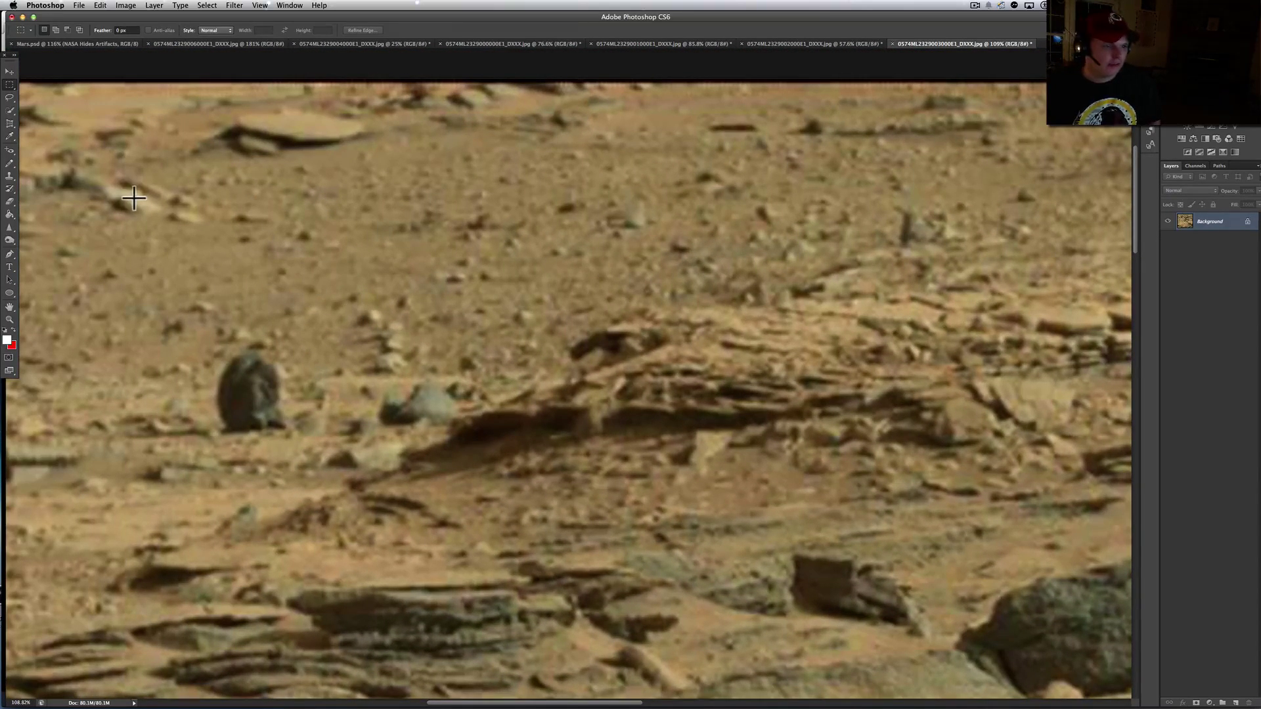
{"action": "scroll", "coordinate": [133, 198], "scroll_direction": "up", "scroll_amount": 3}
Scroll down and right to the layered rocks in the lower part of the photo
{"action": "scroll", "coordinate": [135, 196], "scroll_direction": "right", "scroll_amount": 2}
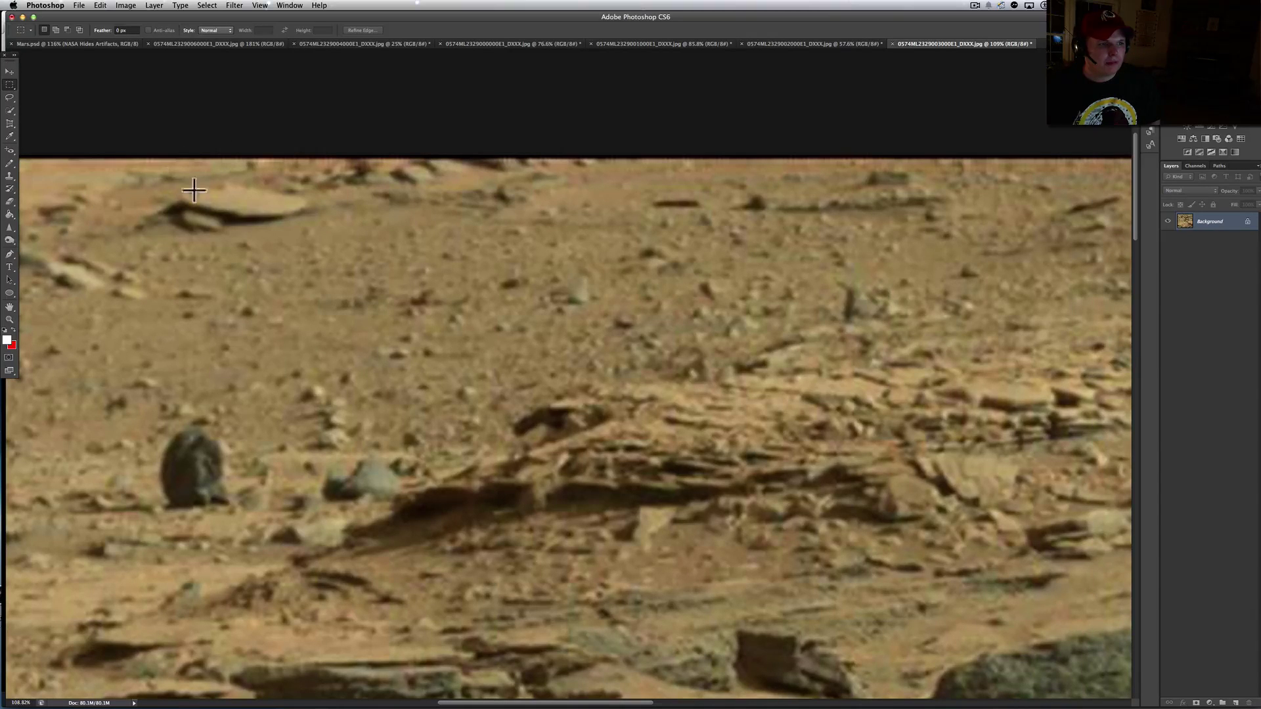
{"action": "scroll", "coordinate": [246, 223], "scroll_direction": "down", "scroll_amount": 1}
{"action": "scroll", "coordinate": [245, 223], "scroll_direction": "right", "scroll_amount": 1}
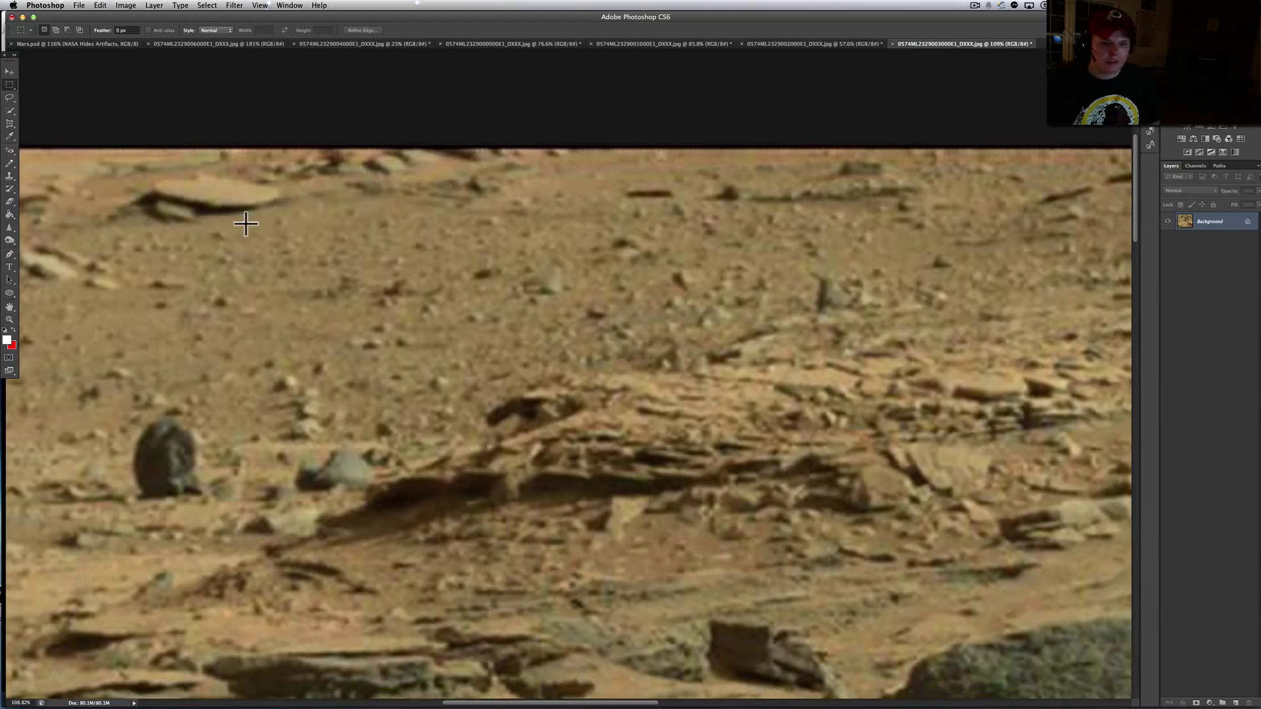
{"action": "scroll", "coordinate": [246, 223], "scroll_direction": "down", "scroll_amount": 3}
{"action": "scroll", "coordinate": [245, 223], "scroll_direction": "right", "scroll_amount": 1}
{"action": "scroll", "coordinate": [246, 223], "scroll_direction": "right", "scroll_amount": 1}
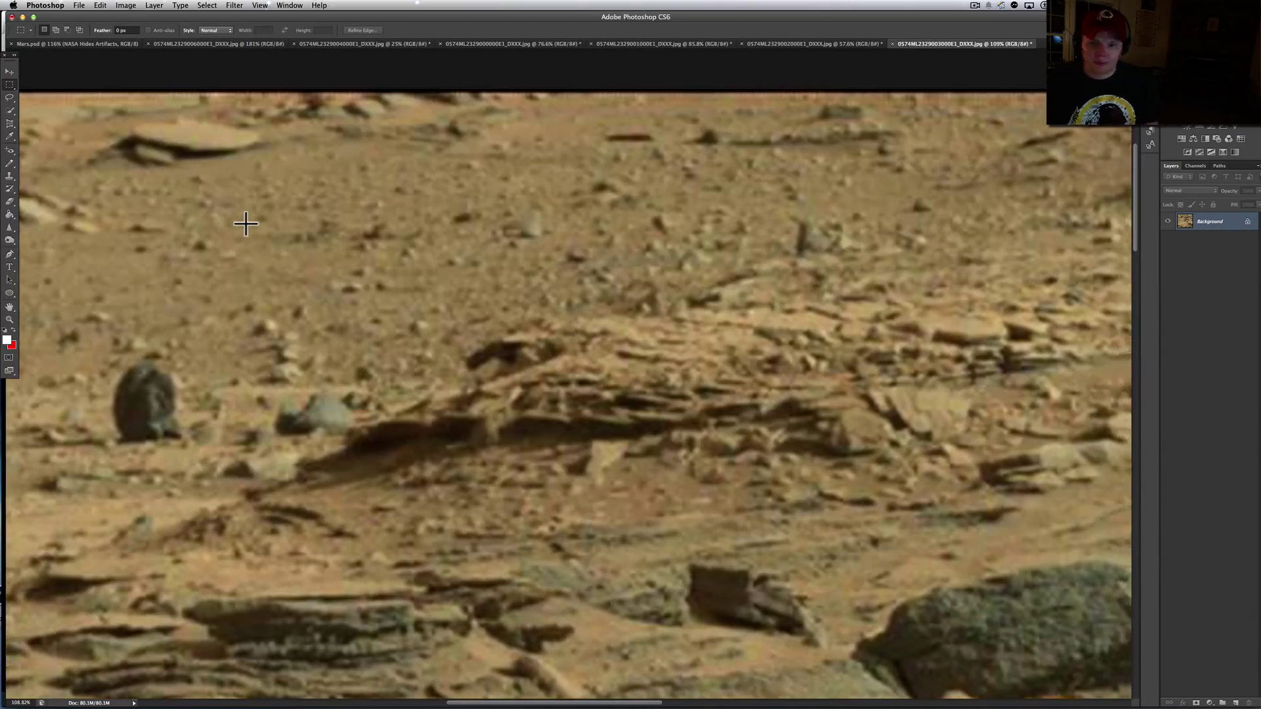
{"action": "scroll", "coordinate": [245, 223], "scroll_direction": "down", "scroll_amount": 3}
{"action": "scroll", "coordinate": [246, 224], "scroll_direction": "right", "scroll_amount": 15}
{"action": "scroll", "coordinate": [246, 223], "scroll_direction": "down", "scroll_amount": 4}
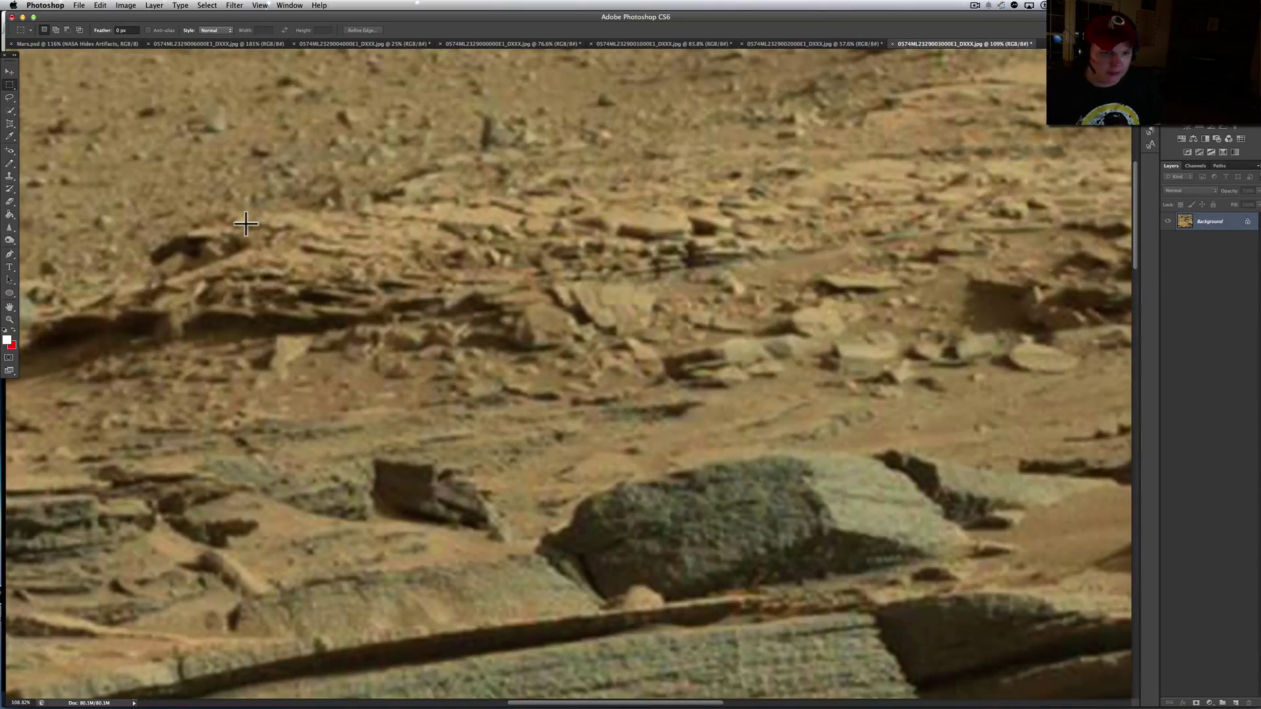
{"action": "scroll", "coordinate": [246, 223], "scroll_direction": "right", "scroll_amount": 10}
{"action": "scroll", "coordinate": [250, 222], "scroll_direction": "up", "scroll_amount": 8}
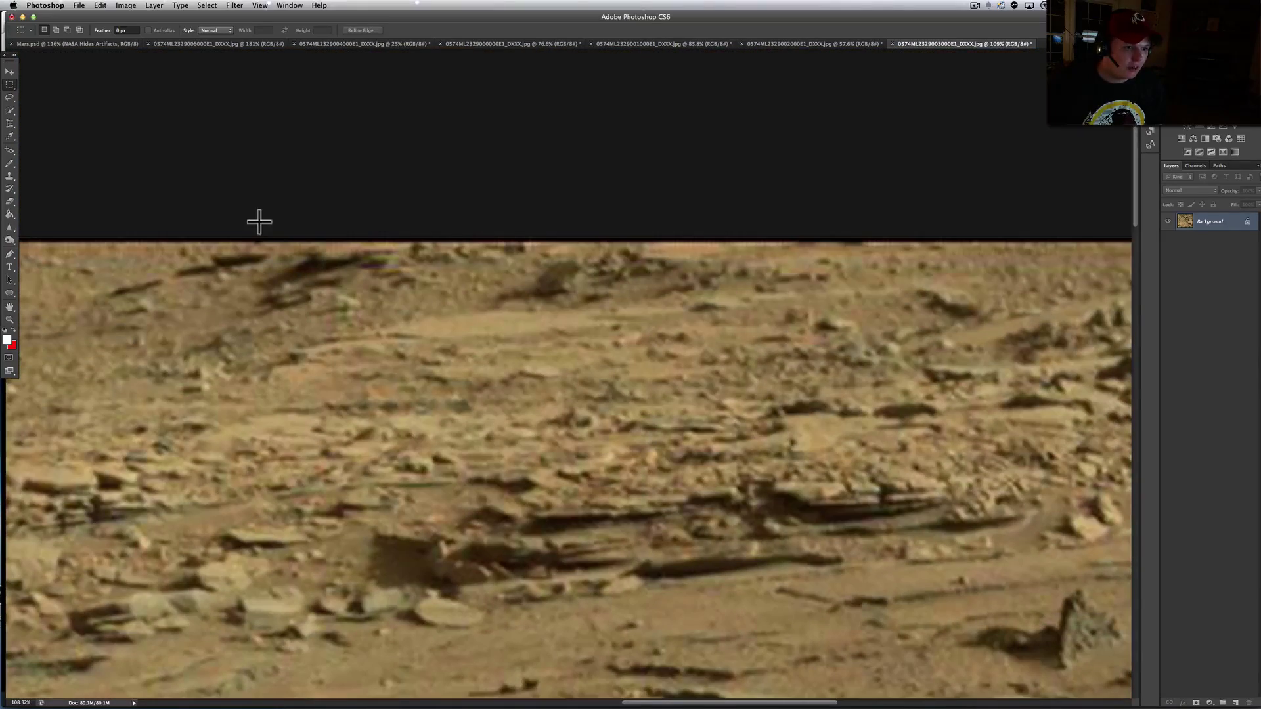
{"action": "scroll", "coordinate": [332, 398], "scroll_direction": "down", "scroll_amount": 5}
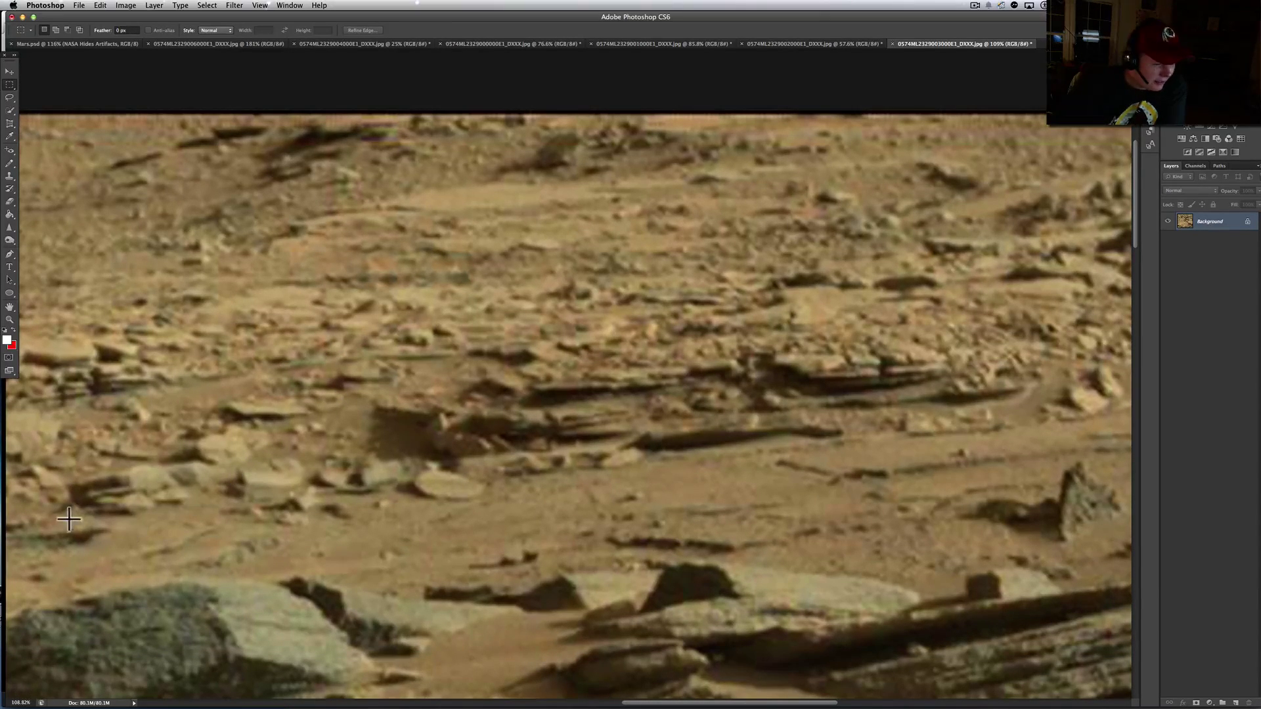
{"action": "scroll", "coordinate": [142, 457], "scroll_direction": "left", "scroll_amount": 1}
{"action": "left_click_drag", "start_coordinate": [224, 443], "coordinate": [510, 533]}
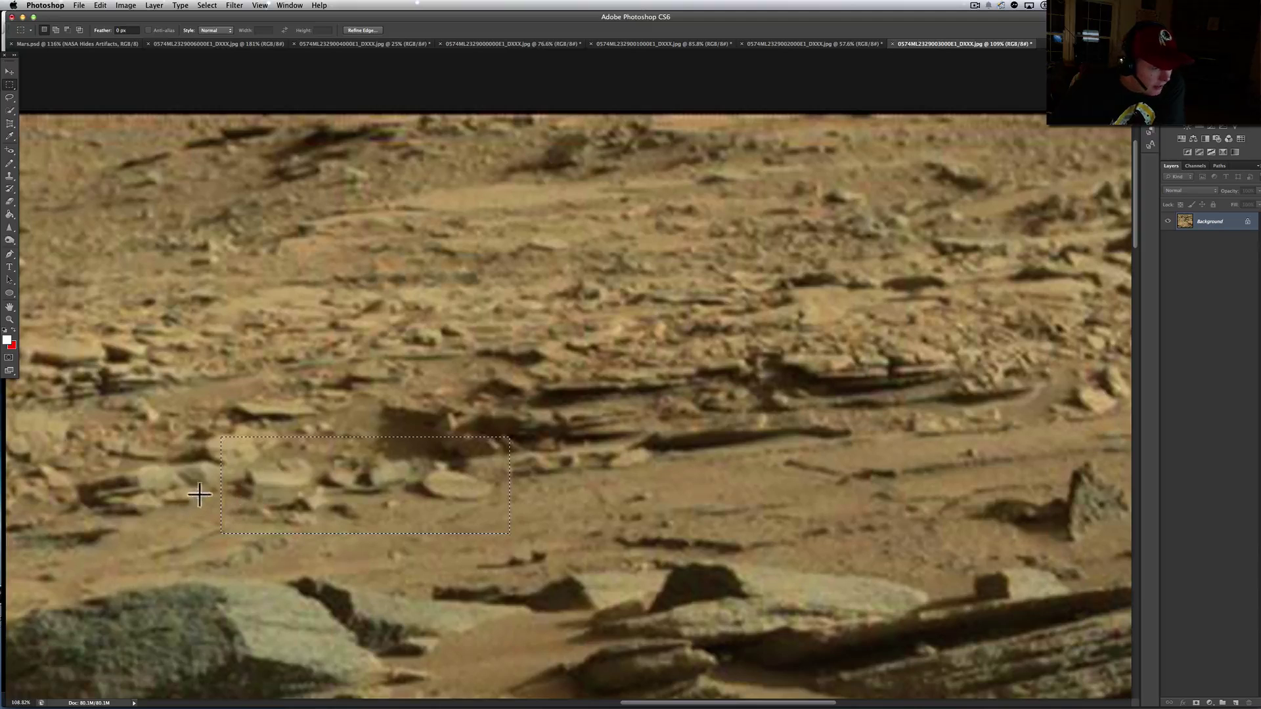
{"action": "scroll", "coordinate": [106, 477], "scroll_direction": "left", "scroll_amount": 4}
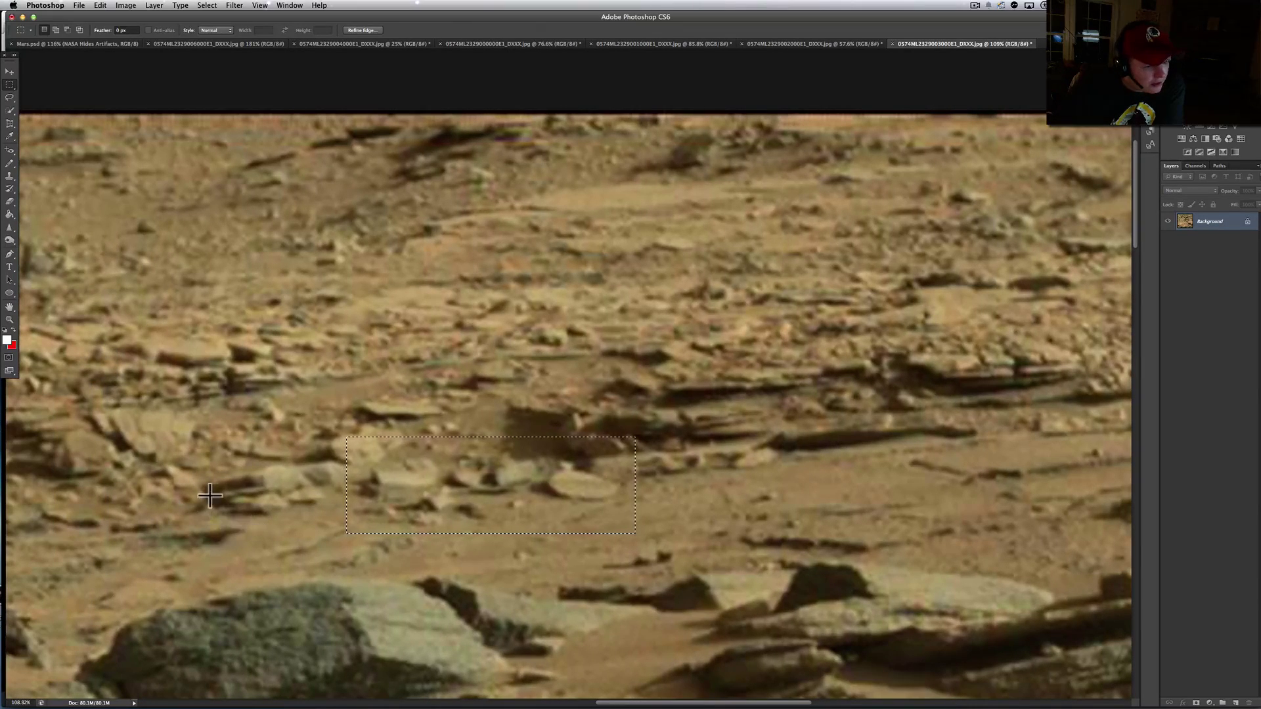
{"action": "scroll", "coordinate": [203, 503], "scroll_direction": "left", "scroll_amount": 15}
{"action": "scroll", "coordinate": [200, 509], "scroll_direction": "right", "scroll_amount": 15}
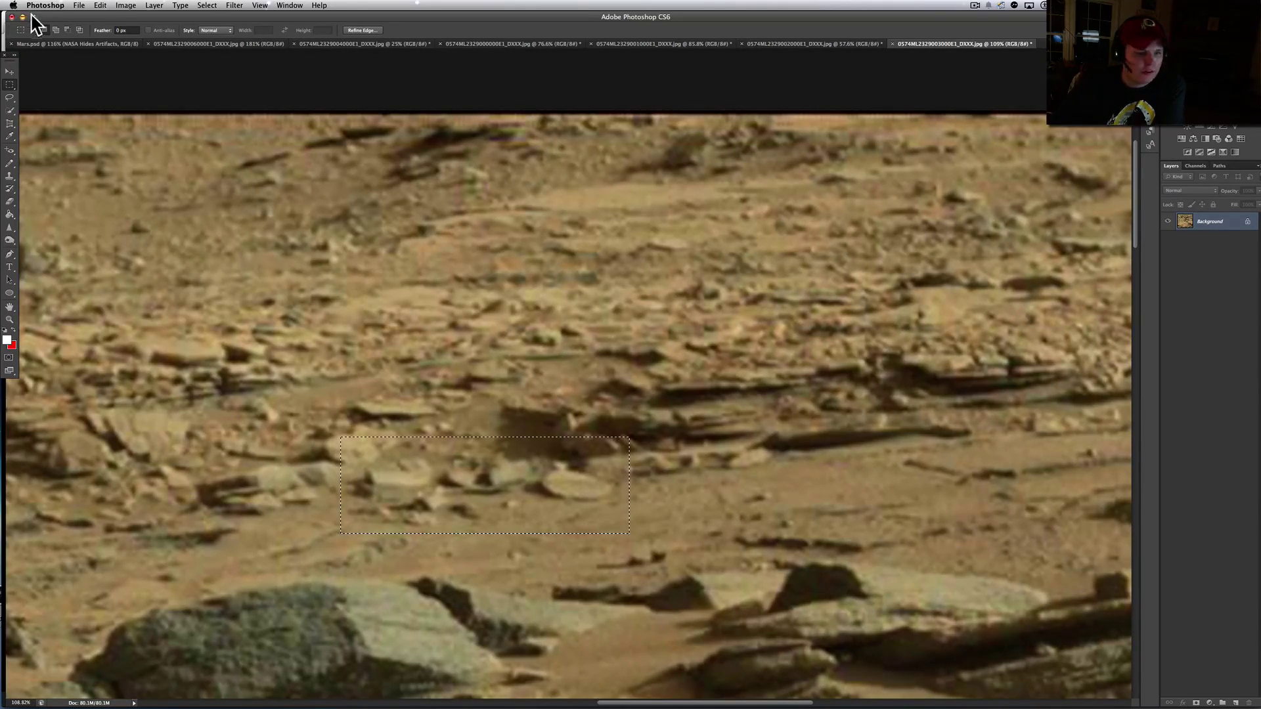
{"action": "left_click", "coordinate": [124, 5]}
{"action": "mouse_move", "coordinate": [139, 36]}
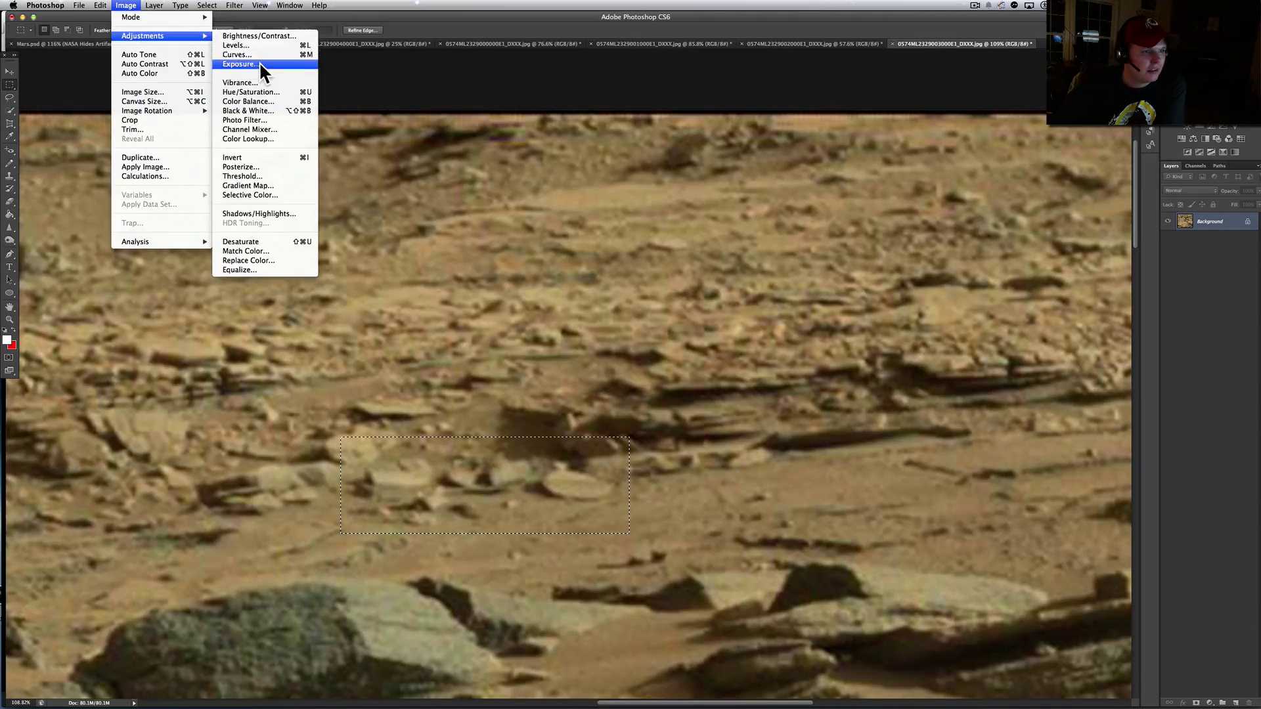
{"action": "left_click", "coordinate": [258, 63]}
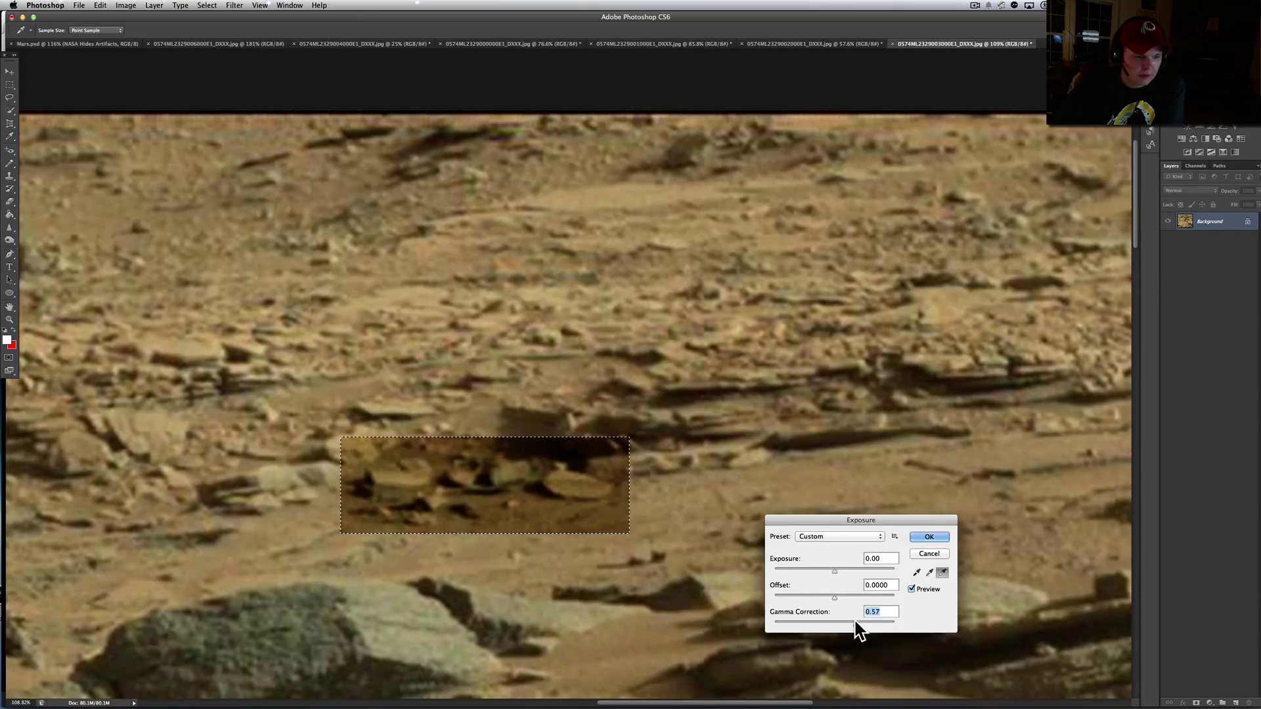
{"action": "left_click", "coordinate": [841, 569]}
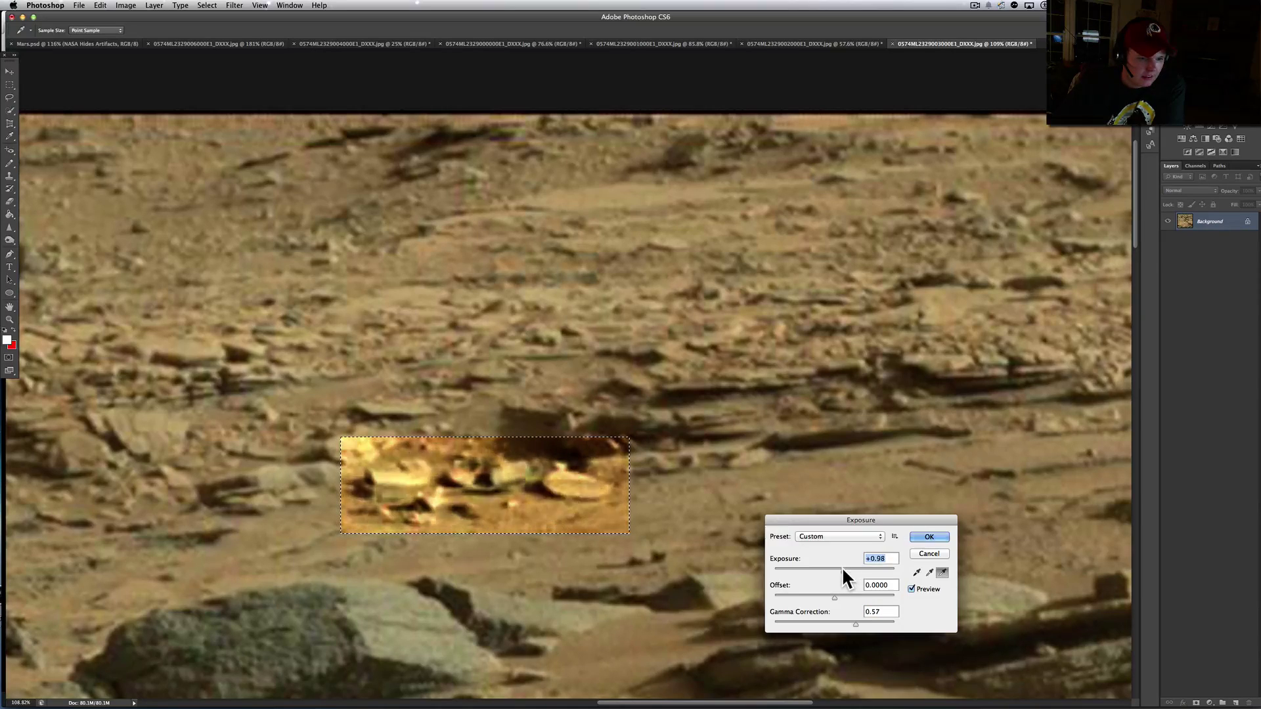
{"action": "left_click_drag", "start_coordinate": [839, 568], "coordinate": [842, 568]}
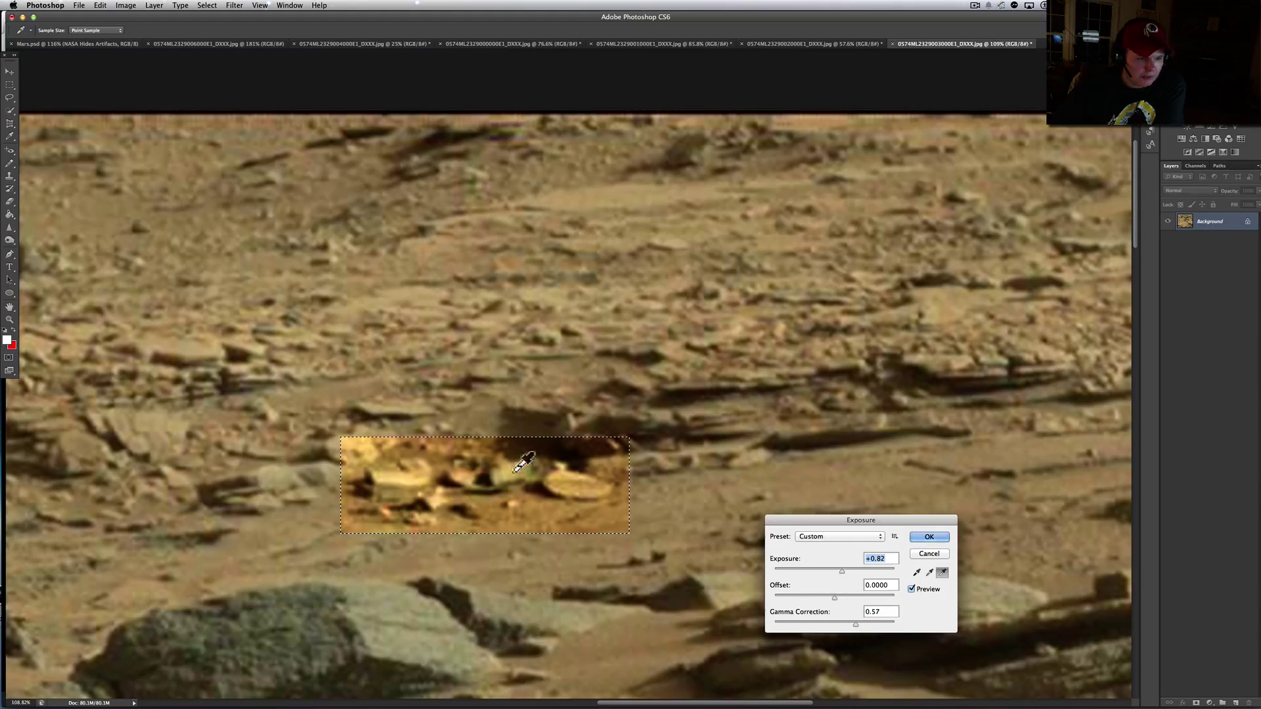
{"action": "left_click", "coordinate": [932, 553]}
Switch to the Rectangular Marquee (M) and scroll to the photo's right edge with the dark elongated rock
{"action": "key", "text": "m"}
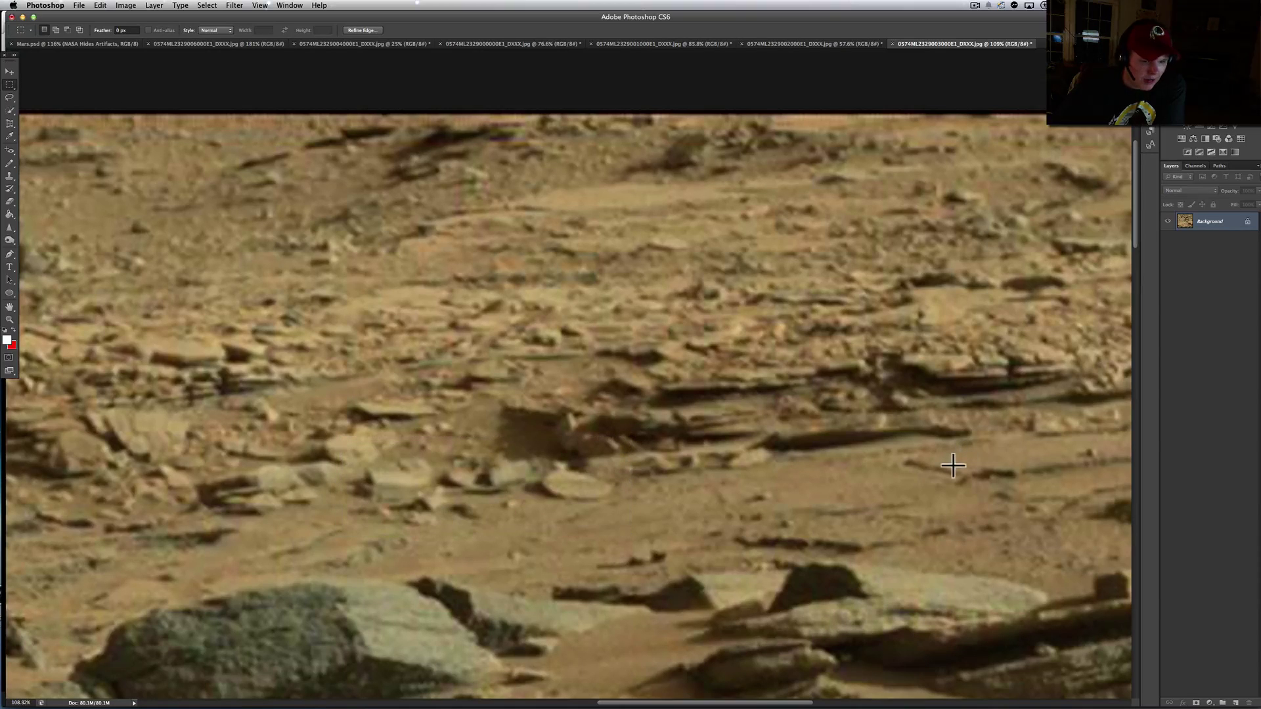
{"action": "scroll", "coordinate": [953, 467], "scroll_direction": "right", "scroll_amount": 5}
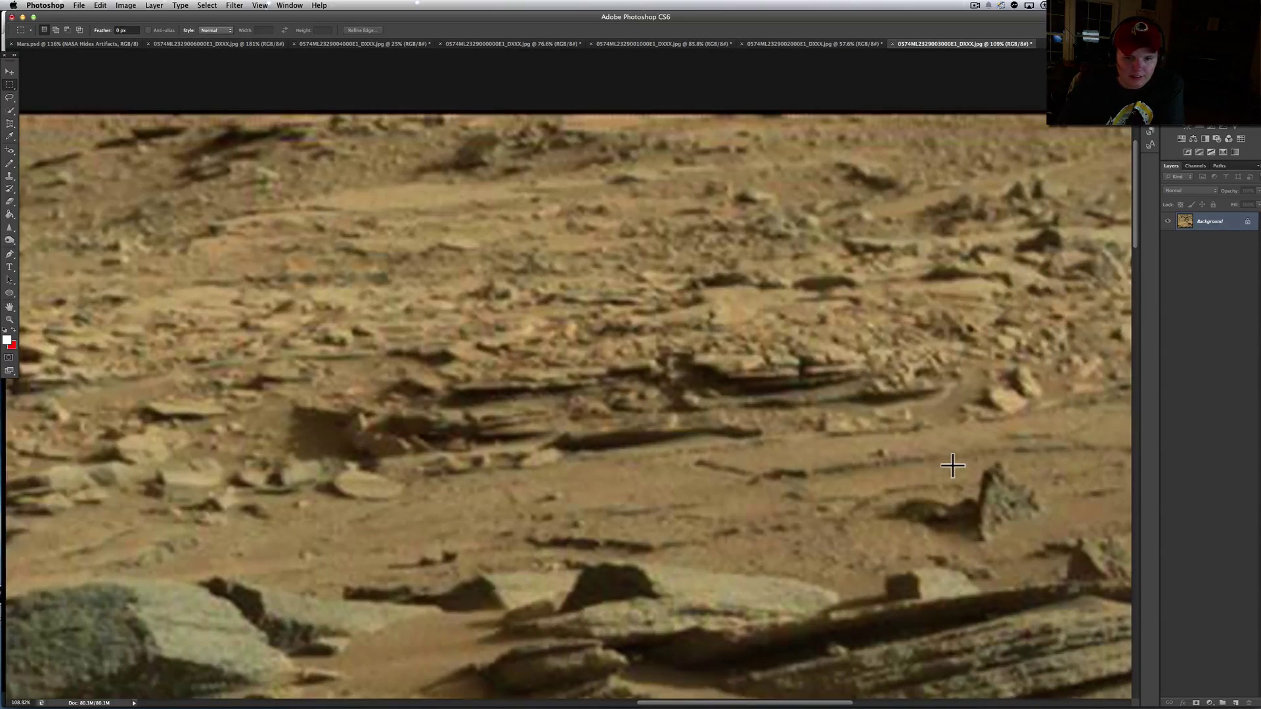
{"action": "scroll", "coordinate": [953, 466], "scroll_direction": "right", "scroll_amount": 10}
{"action": "scroll", "coordinate": [953, 467], "scroll_direction": "down", "scroll_amount": 3}
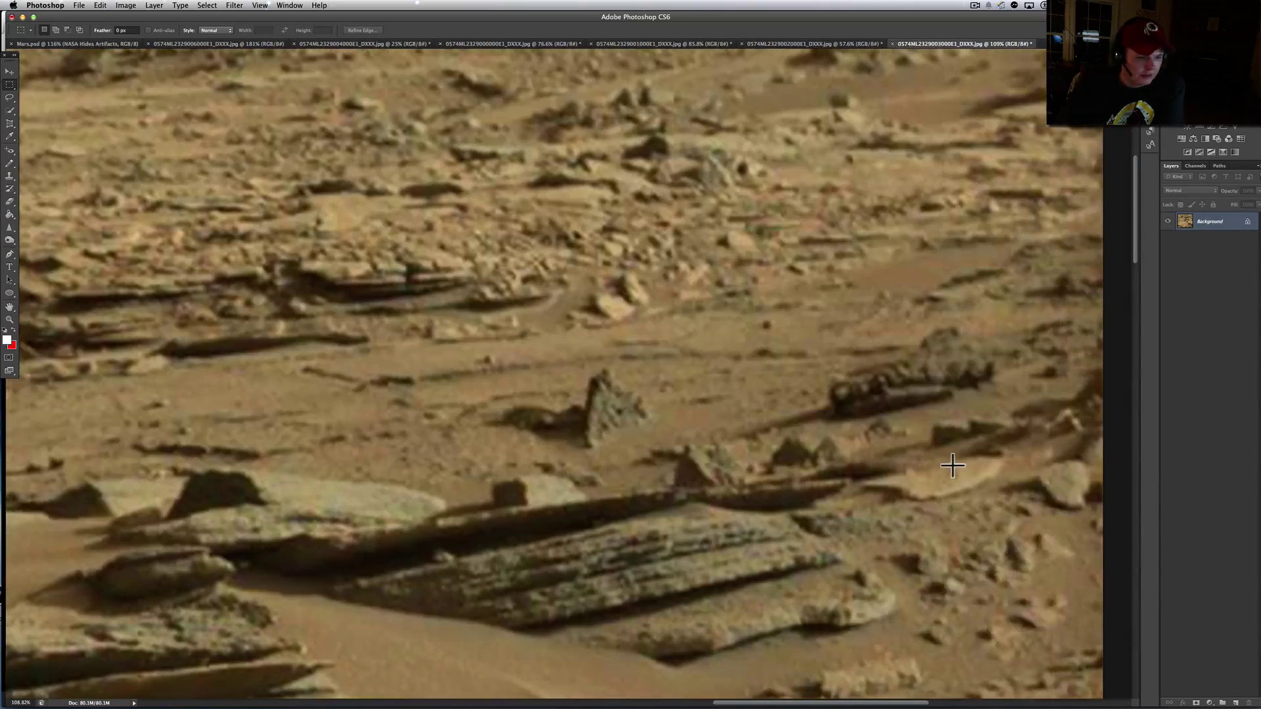
{"action": "scroll", "coordinate": [956, 465], "scroll_direction": "right", "scroll_amount": 7}
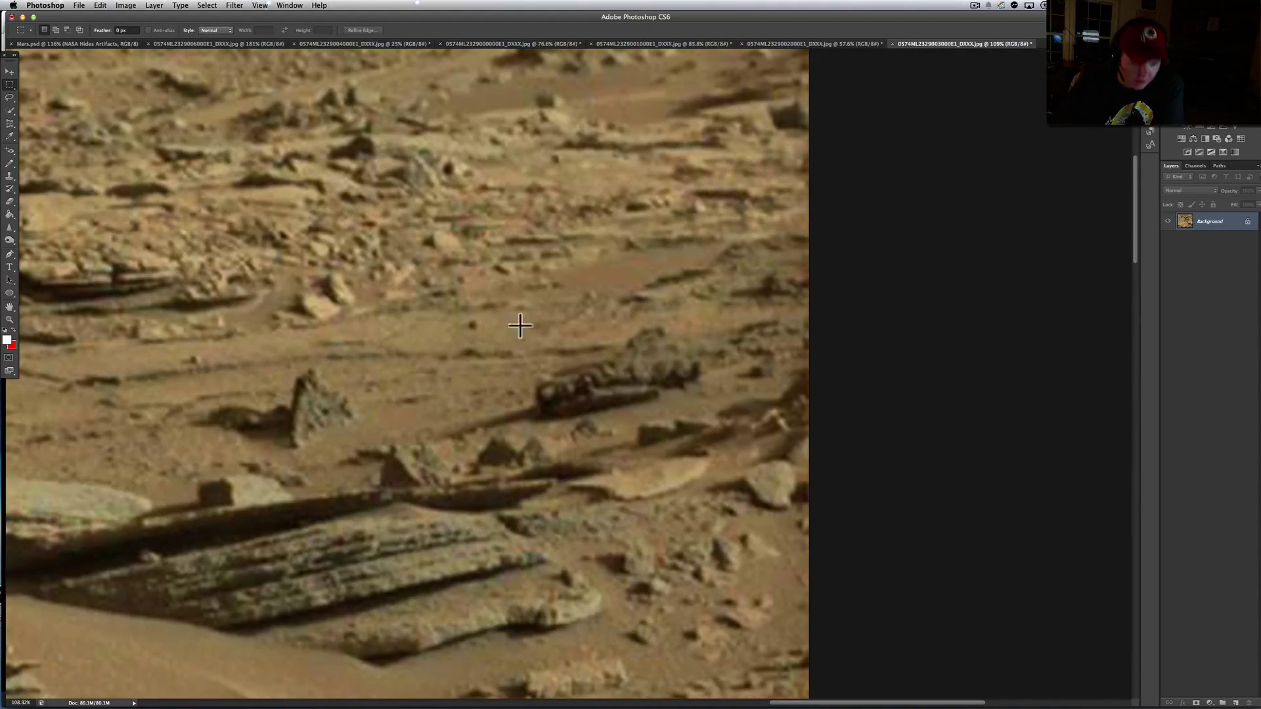
Box the dark elongated rock and apply Auto Color to it
{"action": "left_click_drag", "start_coordinate": [571, 391], "coordinate": [767, 437]}
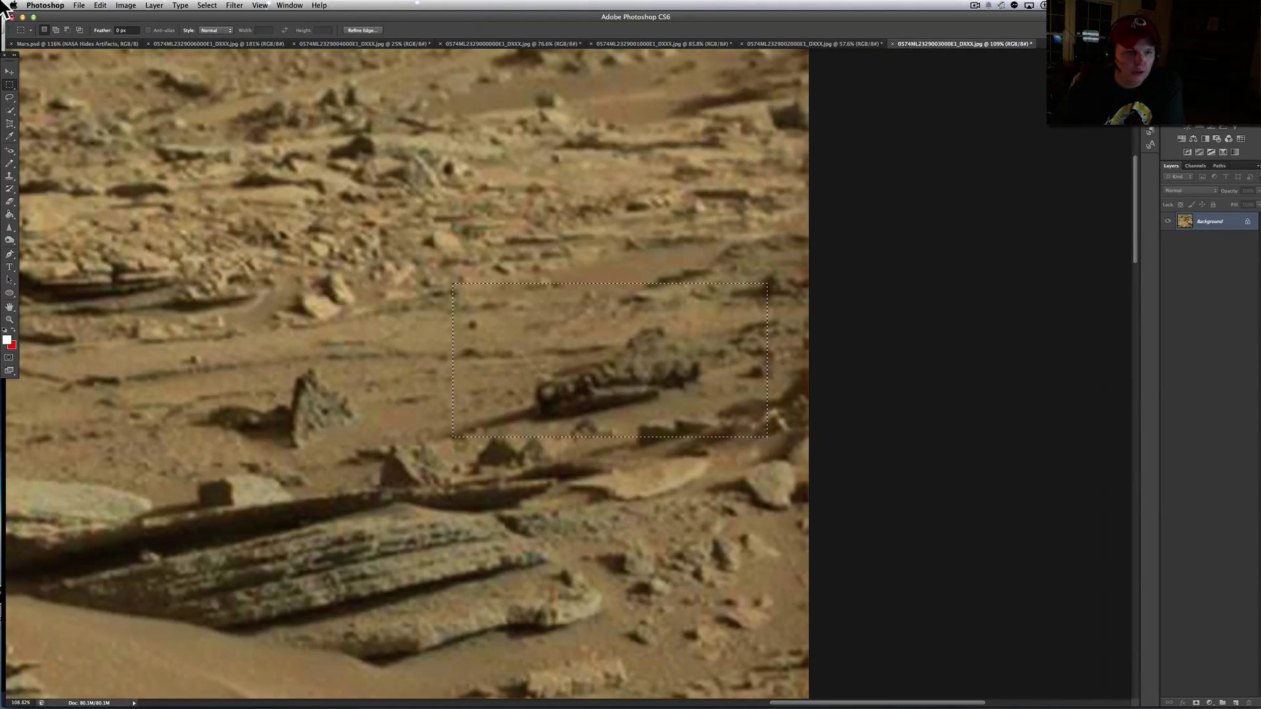
{"action": "left_click", "coordinate": [125, 5]}
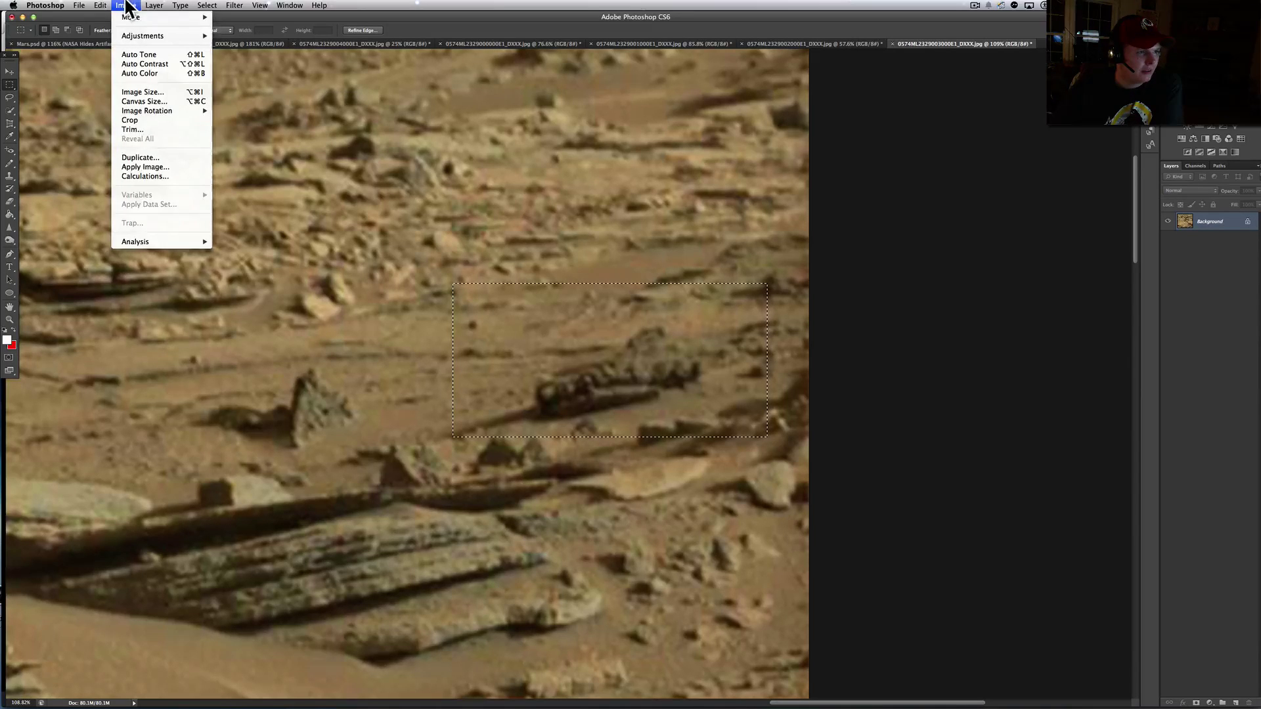
{"action": "left_click", "coordinate": [129, 73]}
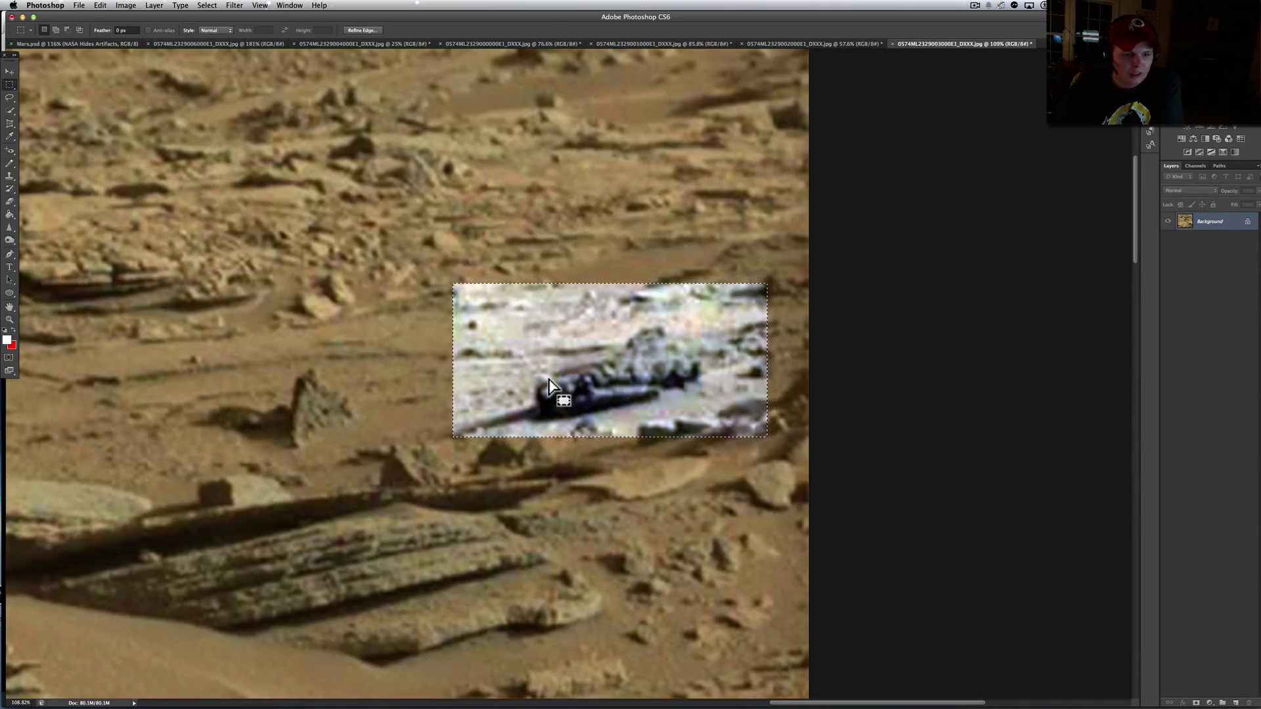
{"action": "scroll", "coordinate": [481, 384], "scroll_direction": "up", "scroll_amount": 1}
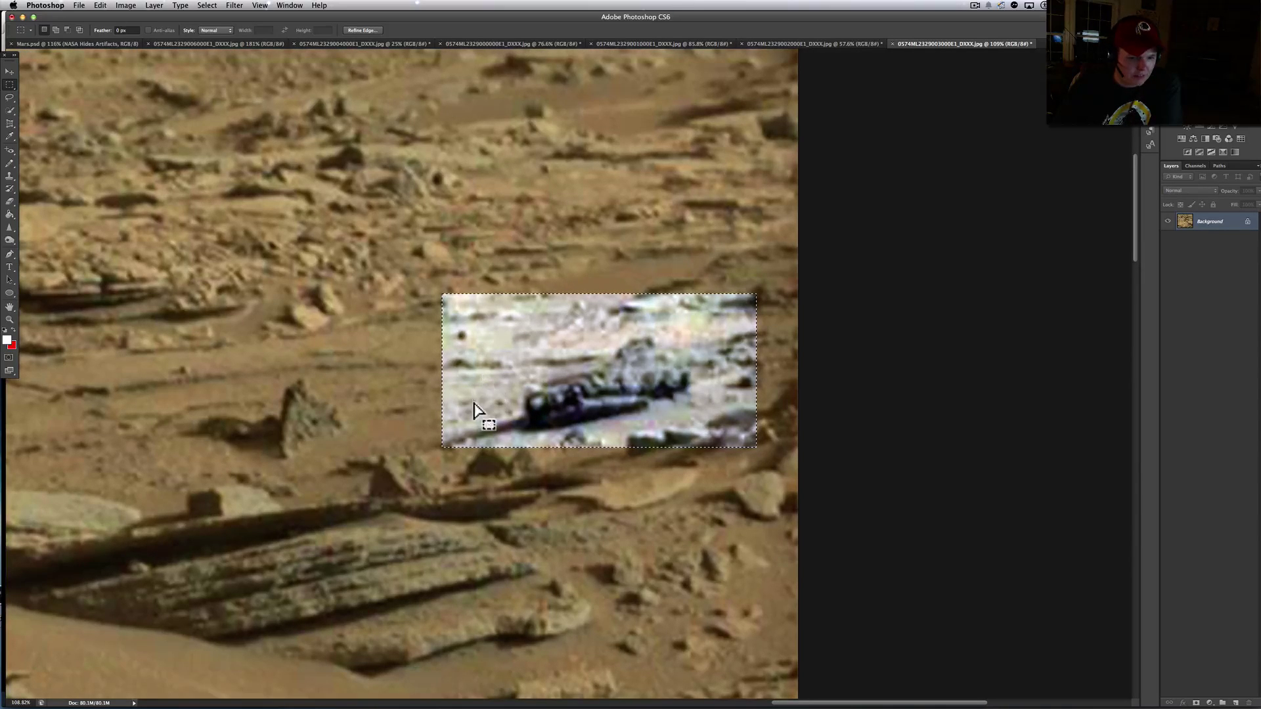
{"action": "scroll", "coordinate": [476, 407], "scroll_direction": "up", "scroll_amount": 5}
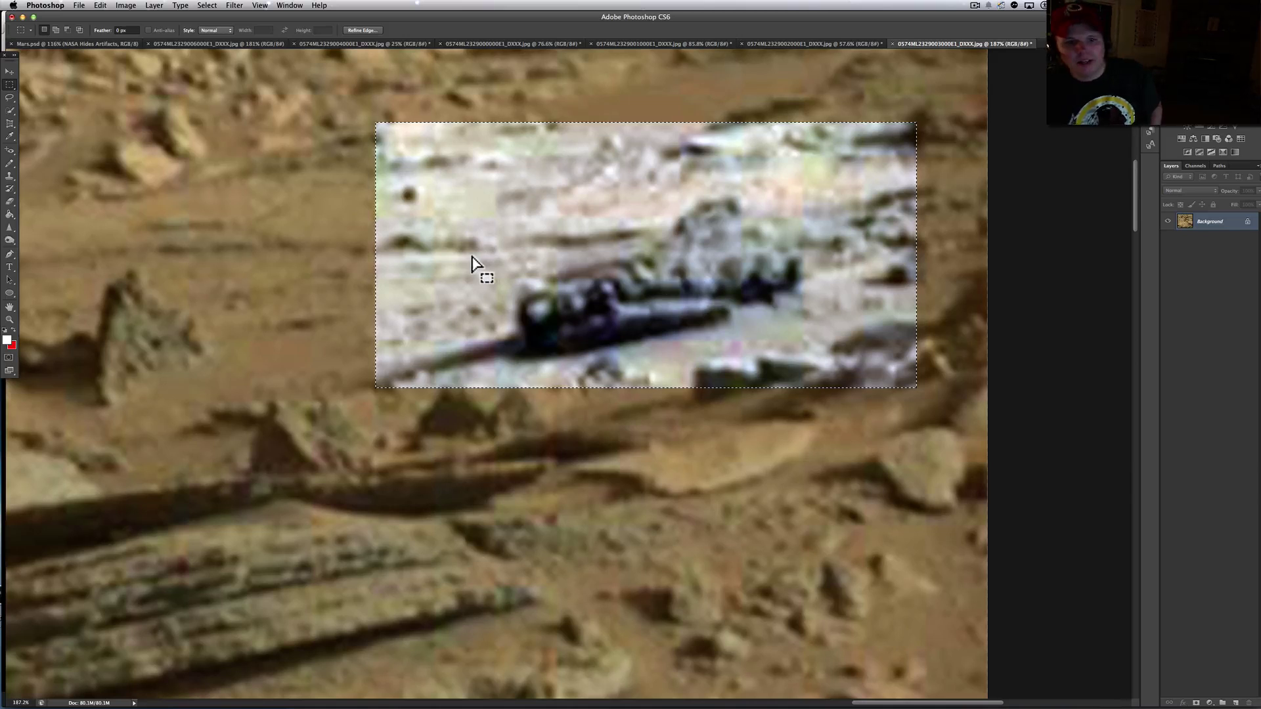
{"action": "scroll", "coordinate": [487, 246], "scroll_direction": "down", "scroll_amount": 5}
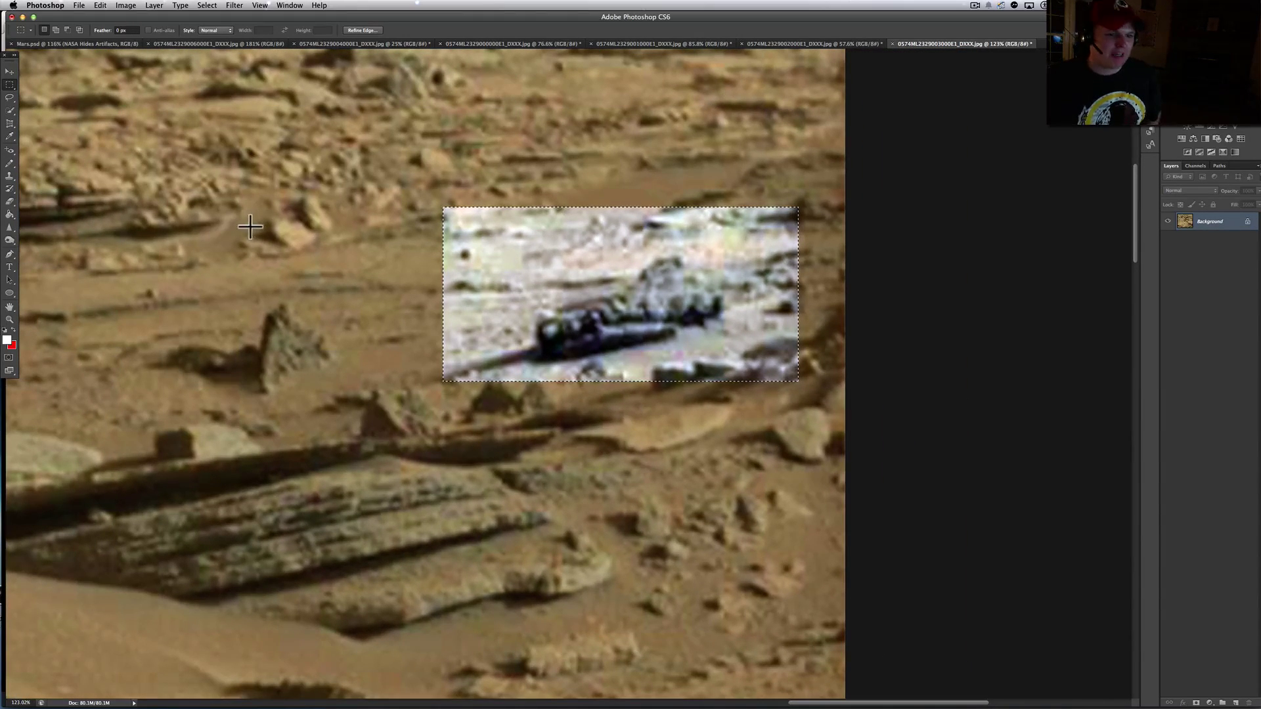
Marquee a rectangular rock area and Step Backward to remove the pasted bright patch
{"action": "left_click_drag", "start_coordinate": [195, 269], "coordinate": [339, 421]}
{"action": "left_click", "coordinate": [100, 5]}
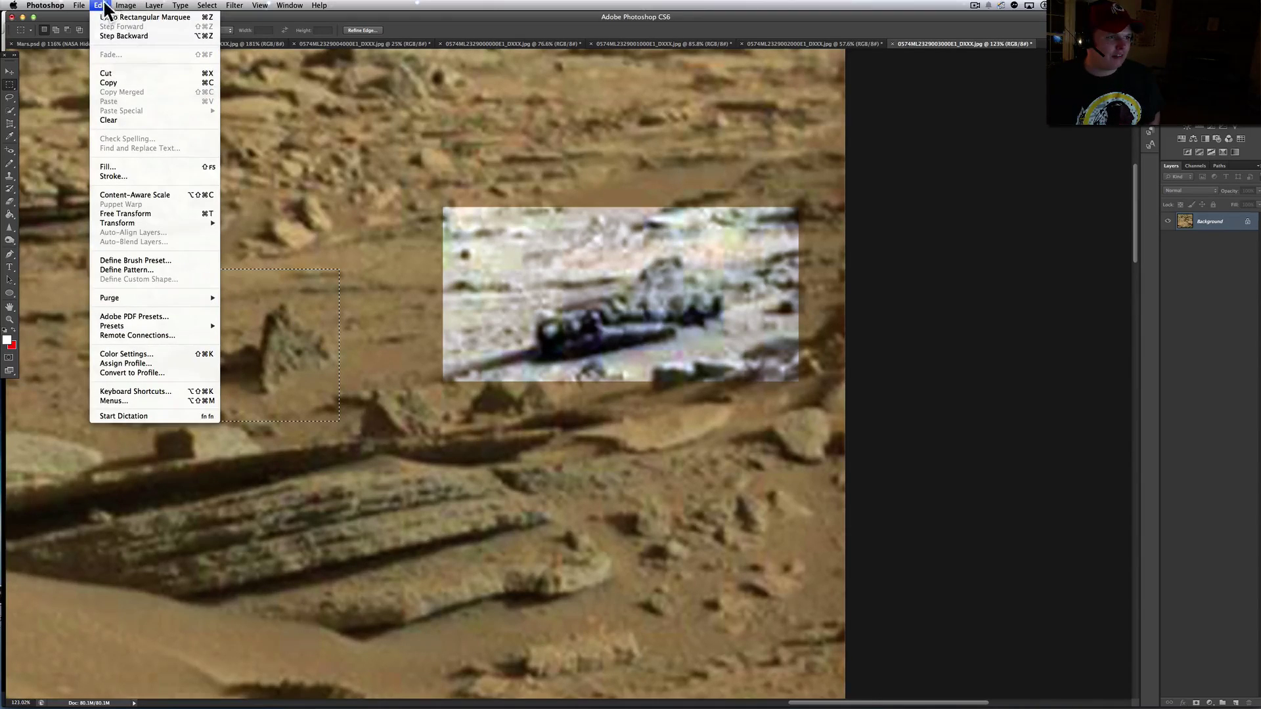
{"action": "left_click", "coordinate": [103, 35]}
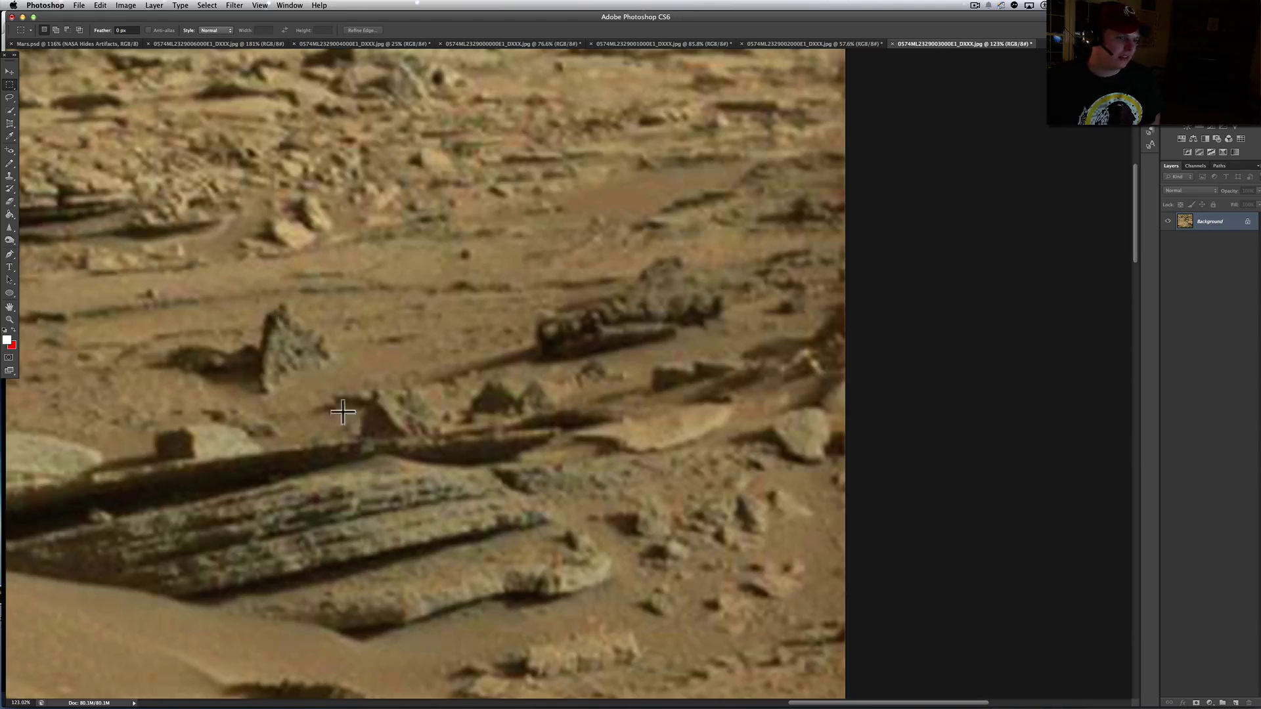
Pan left and down across the 123% photo to inspect the layered rock ledges
{"action": "scroll", "coordinate": [255, 307], "scroll_direction": "down", "scroll_amount": 4}
{"action": "scroll", "coordinate": [254, 308], "scroll_direction": "left", "scroll_amount": 1}
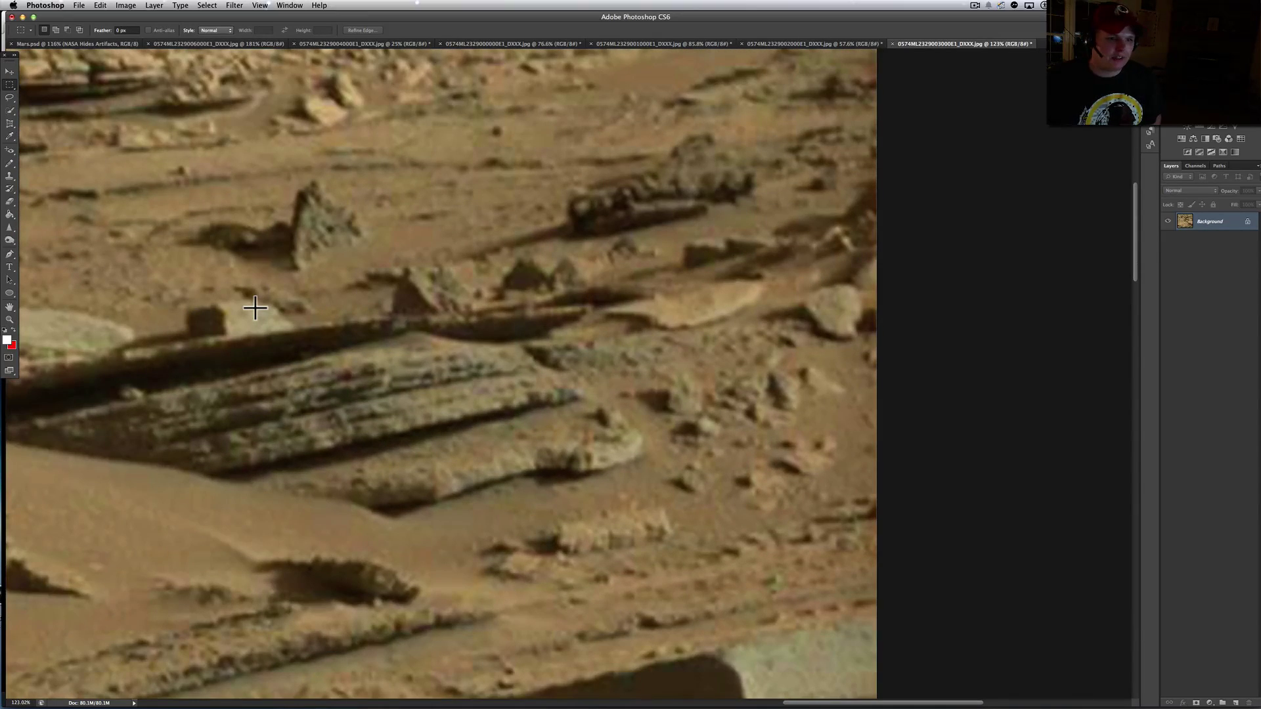
{"action": "scroll", "coordinate": [255, 307], "scroll_direction": "down", "scroll_amount": 1}
{"action": "scroll", "coordinate": [255, 307], "scroll_direction": "right", "scroll_amount": 4}
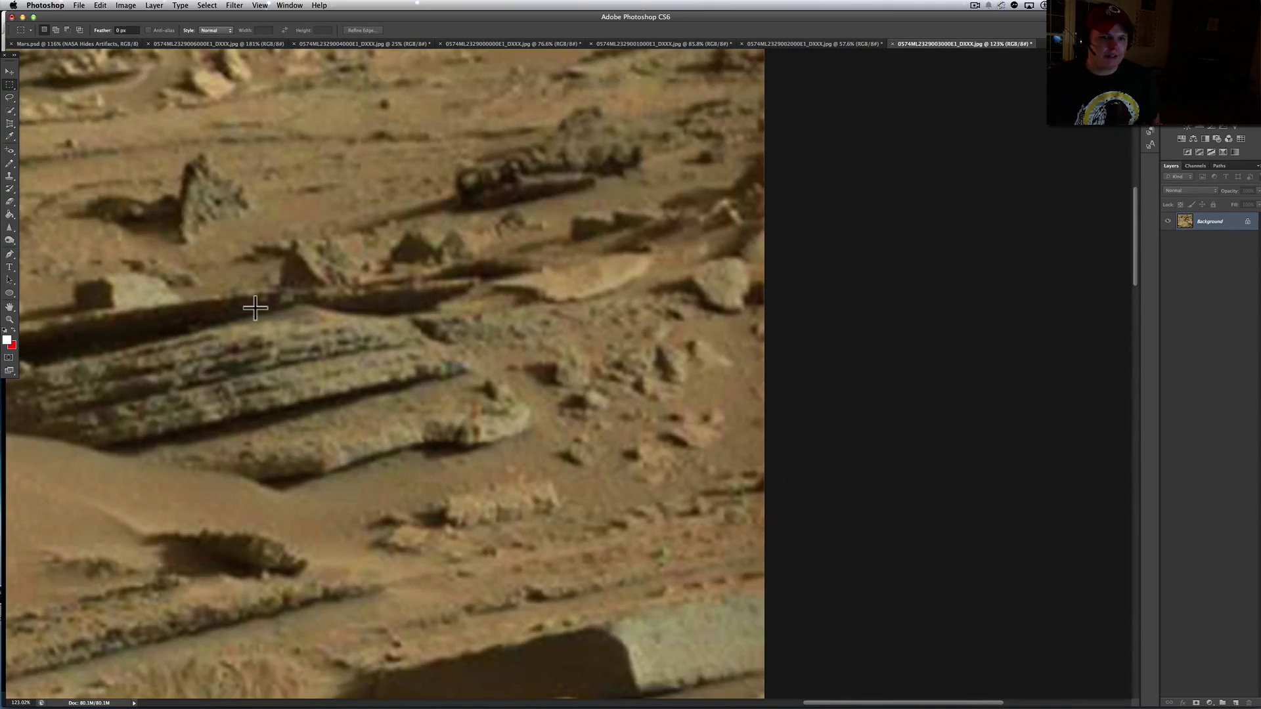
{"action": "scroll", "coordinate": [255, 308], "scroll_direction": "left", "scroll_amount": 3}
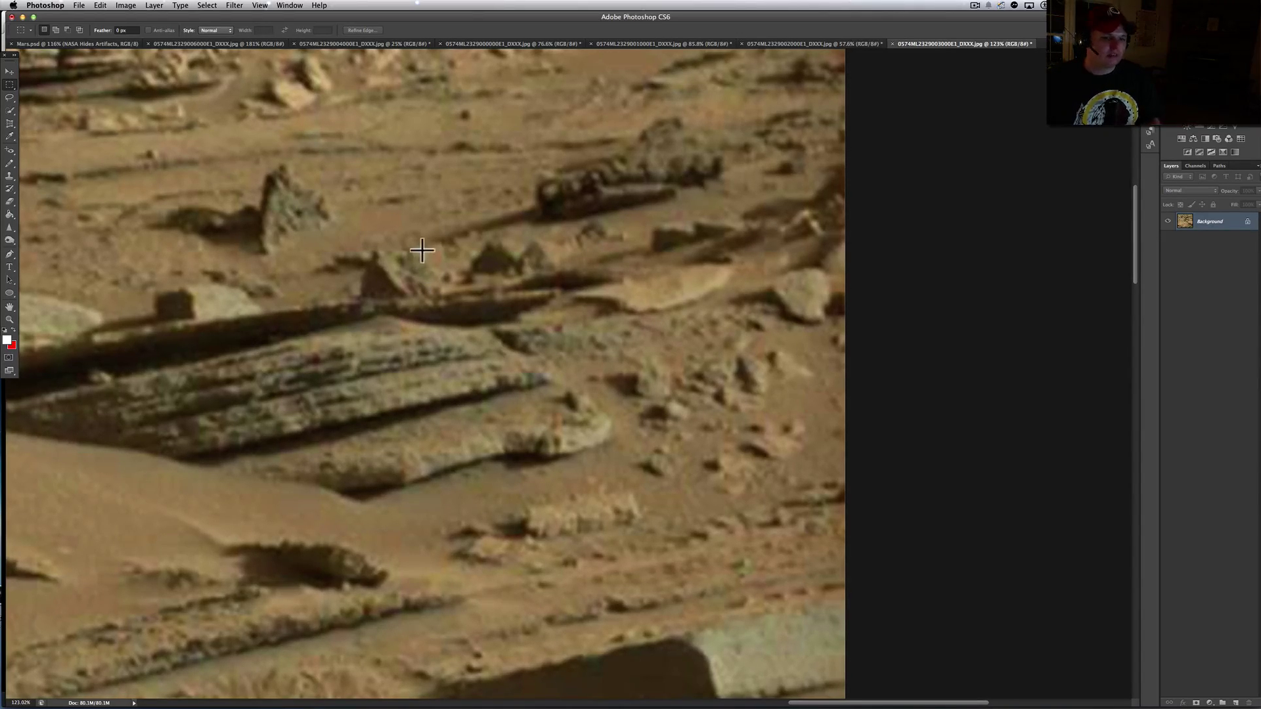
{"action": "scroll", "coordinate": [428, 250], "scroll_direction": "right", "scroll_amount": 3}
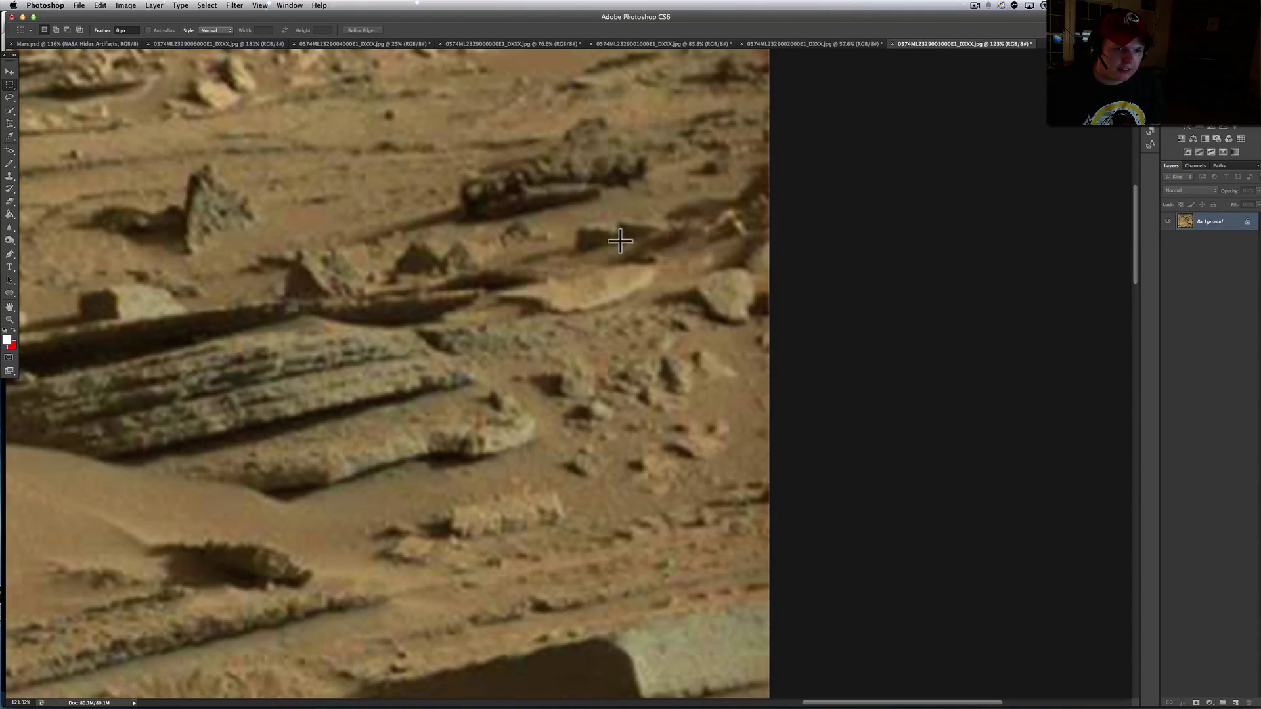
{"action": "scroll", "coordinate": [718, 191], "scroll_direction": "up", "scroll_amount": 5}
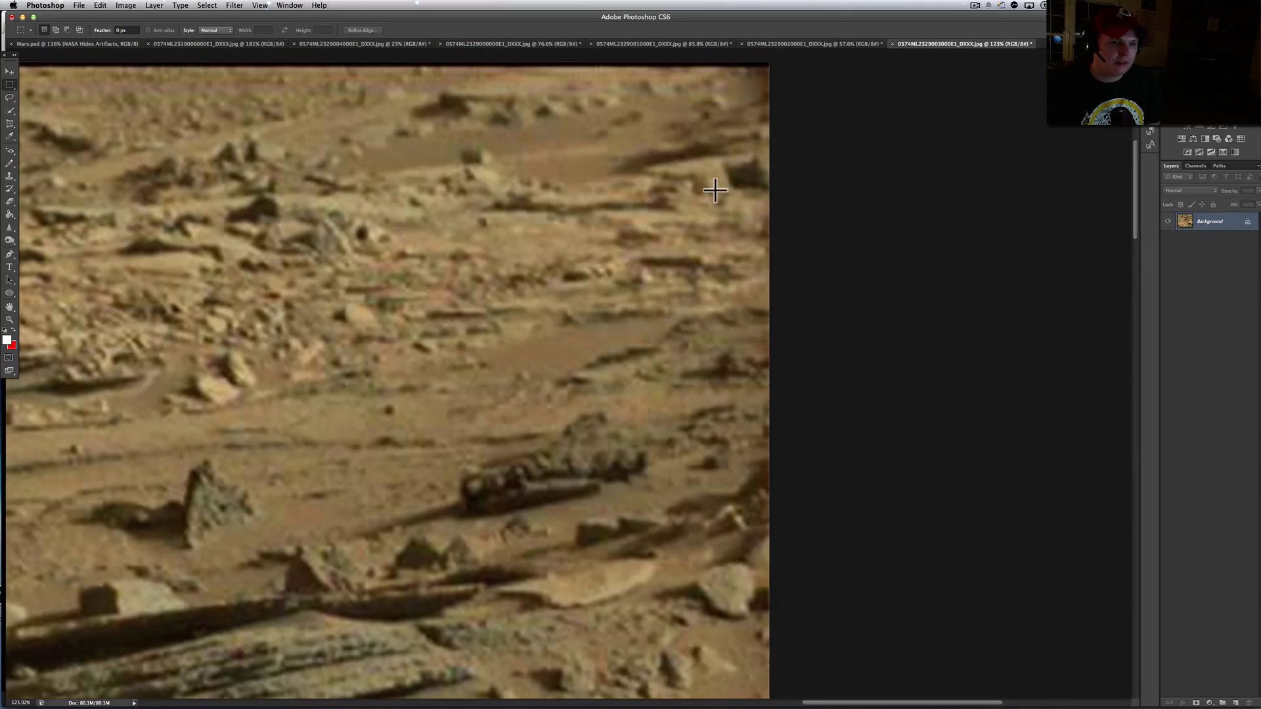
{"action": "scroll", "coordinate": [715, 191], "scroll_direction": "left", "scroll_amount": 5}
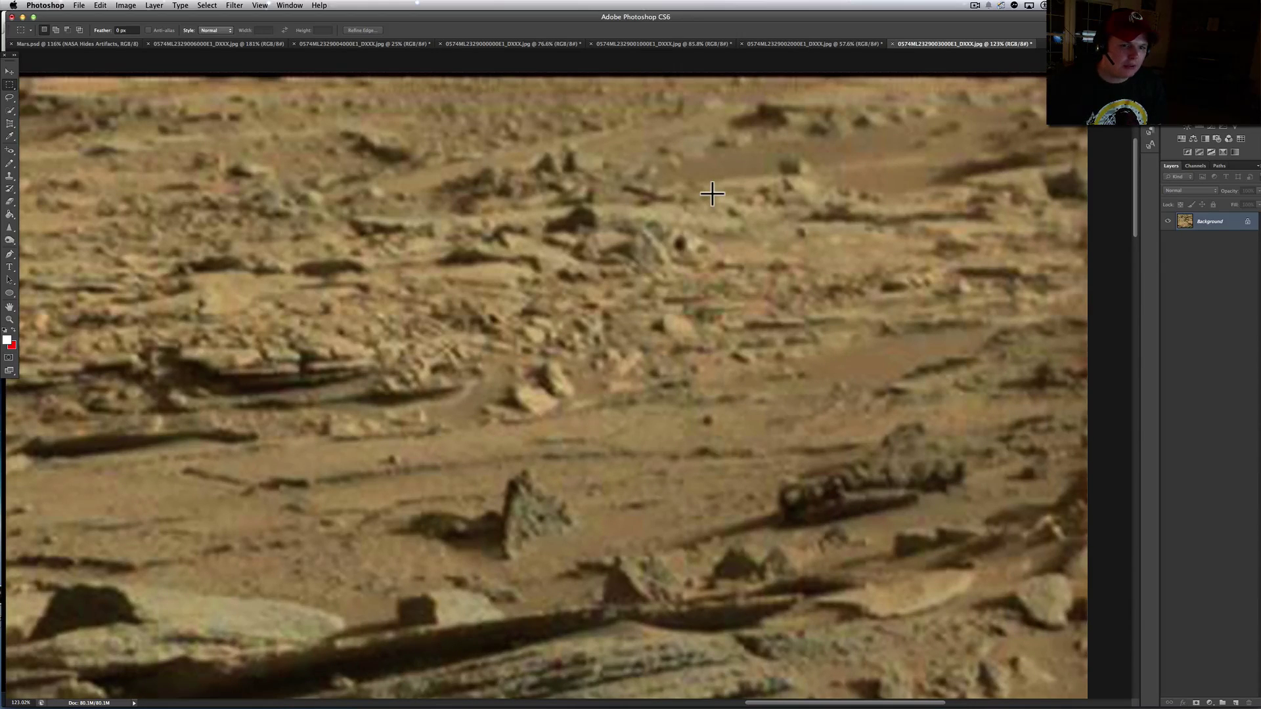
{"action": "scroll", "coordinate": [712, 194], "scroll_direction": "left", "scroll_amount": 5}
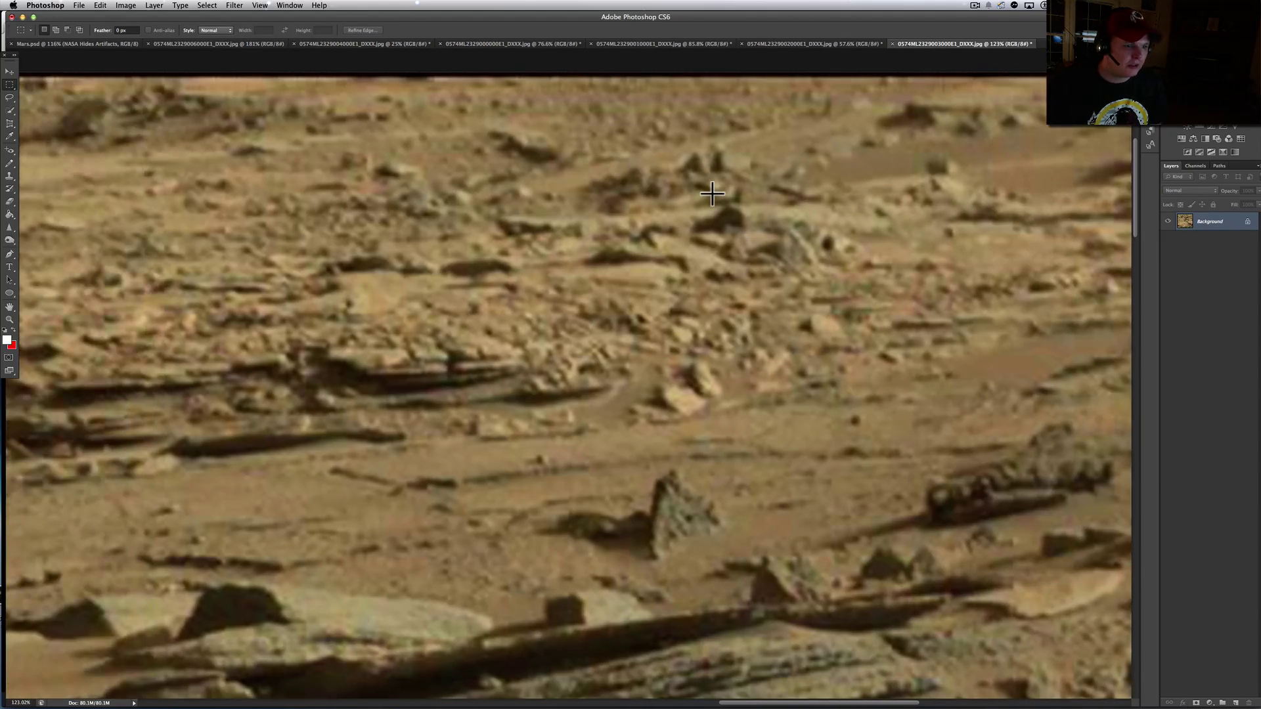
{"action": "scroll", "coordinate": [712, 194], "scroll_direction": "left", "scroll_amount": 5}
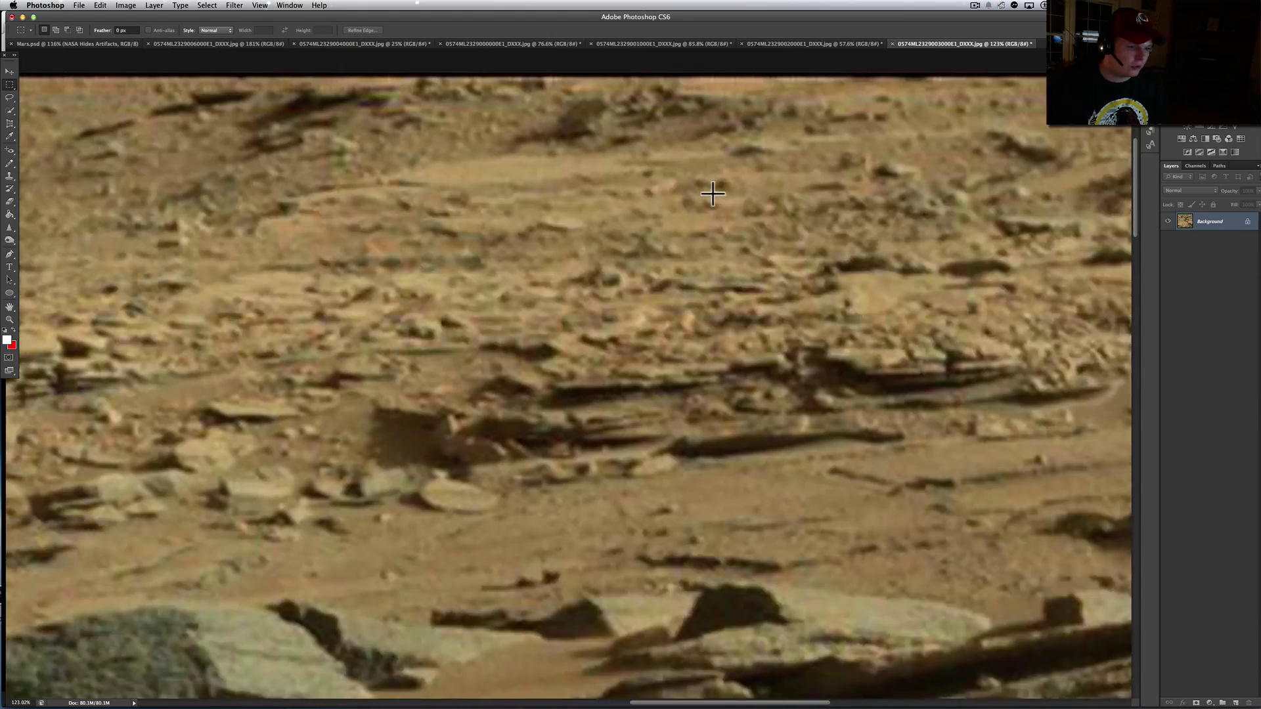
{"action": "scroll", "coordinate": [713, 194], "scroll_direction": "left", "scroll_amount": 8}
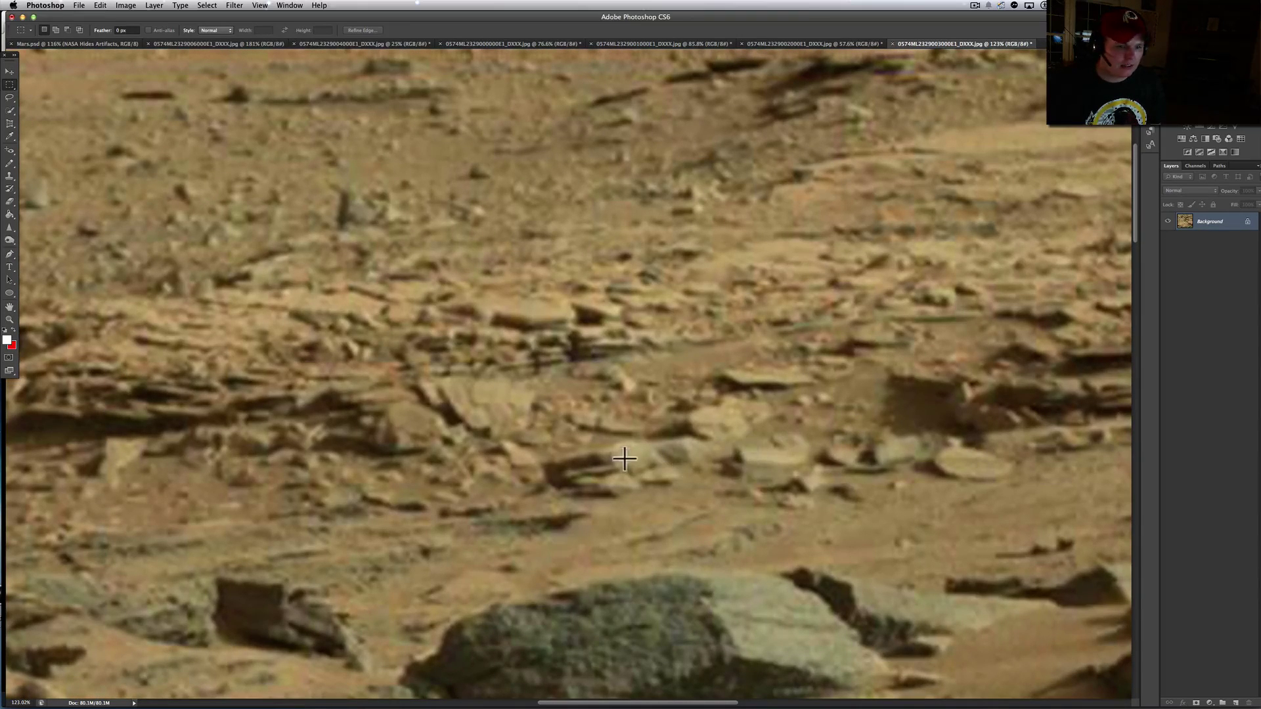
{"action": "scroll", "coordinate": [624, 459], "scroll_direction": "left", "scroll_amount": 6}
{"action": "scroll", "coordinate": [72, 378], "scroll_direction": "left", "scroll_amount": 5}
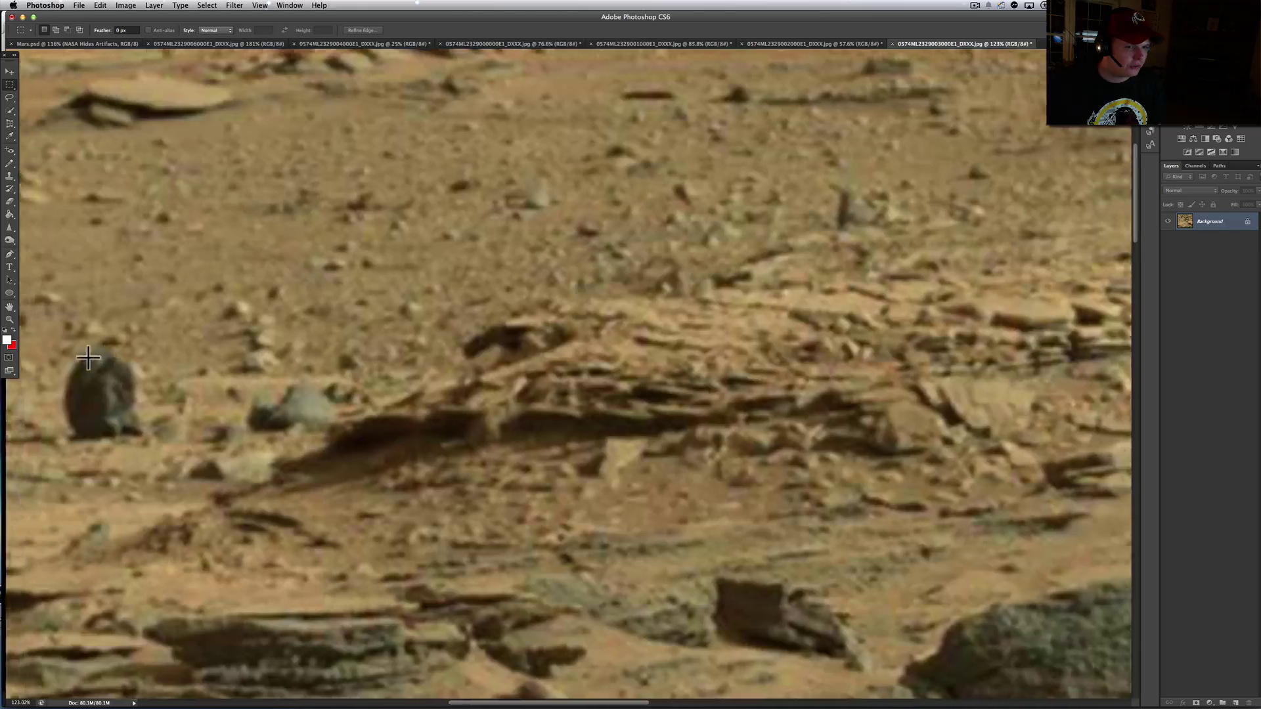
{"action": "scroll", "coordinate": [185, 366], "scroll_direction": "up", "scroll_amount": 2}
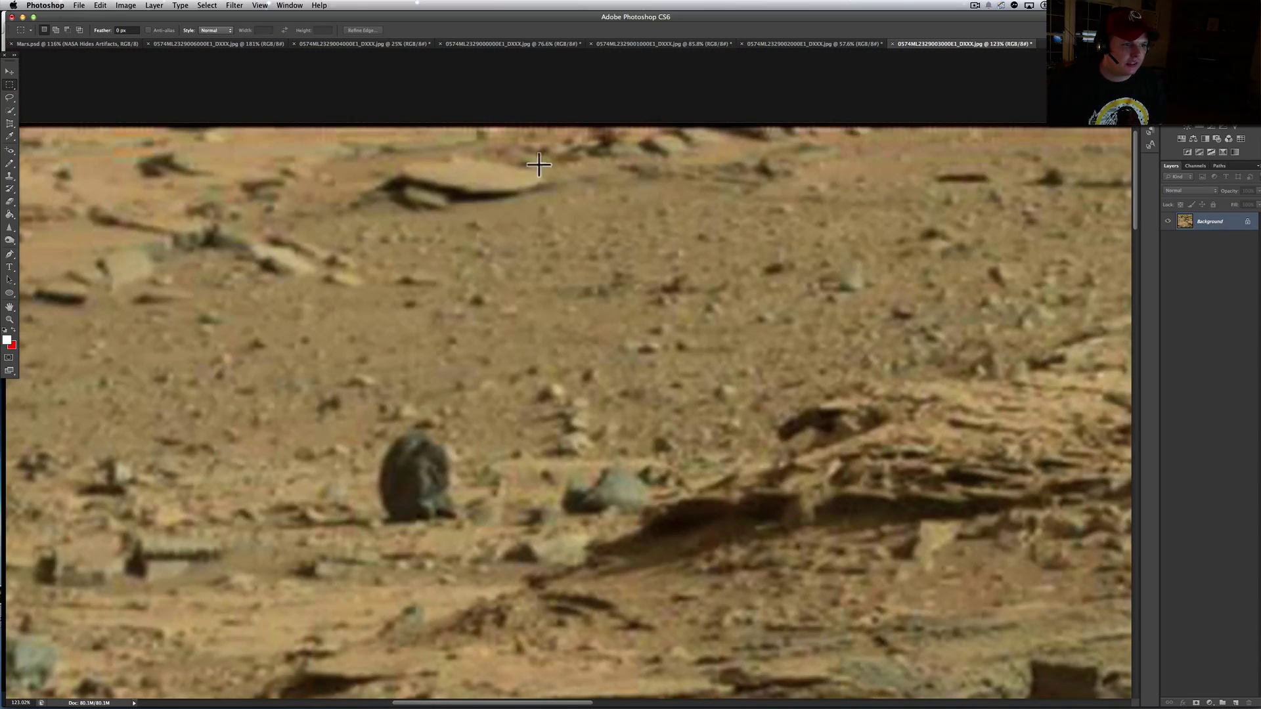
{"action": "scroll", "coordinate": [286, 613], "scroll_direction": "left", "scroll_amount": 4}
{"action": "scroll", "coordinate": [281, 613], "scroll_direction": "left", "scroll_amount": 1}
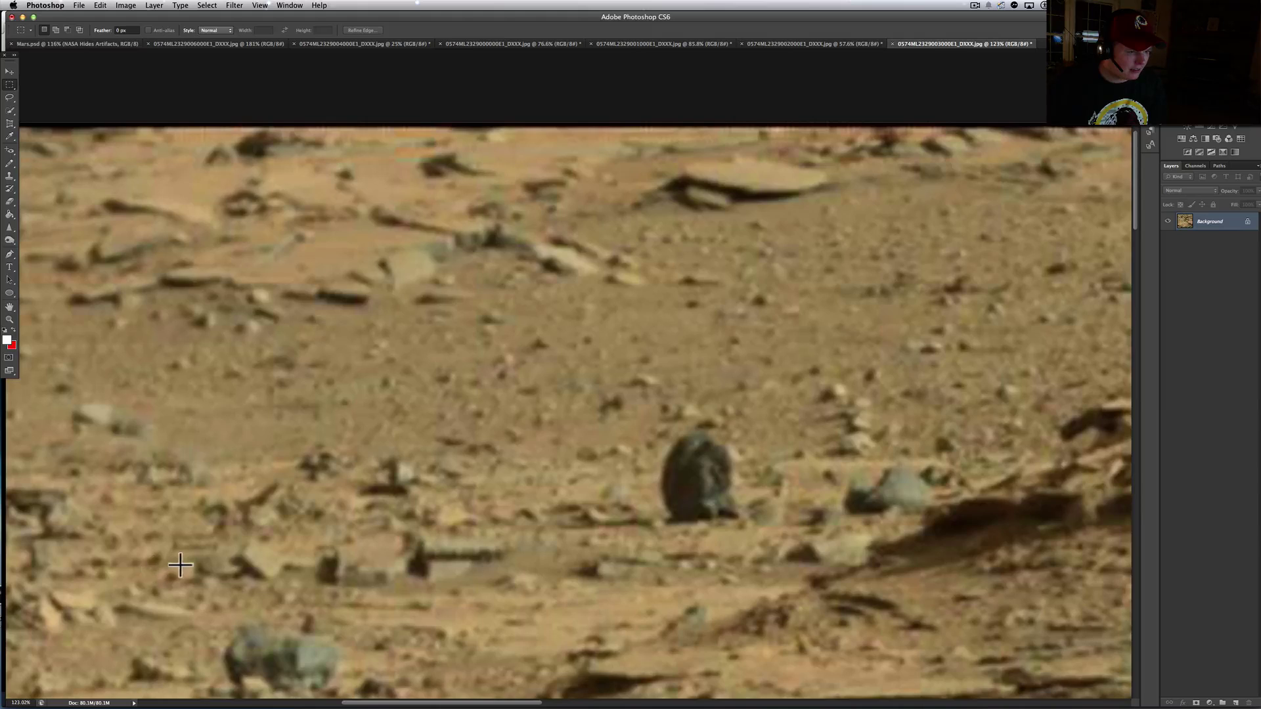
{"action": "scroll", "coordinate": [180, 564], "scroll_direction": "left", "scroll_amount": 5}
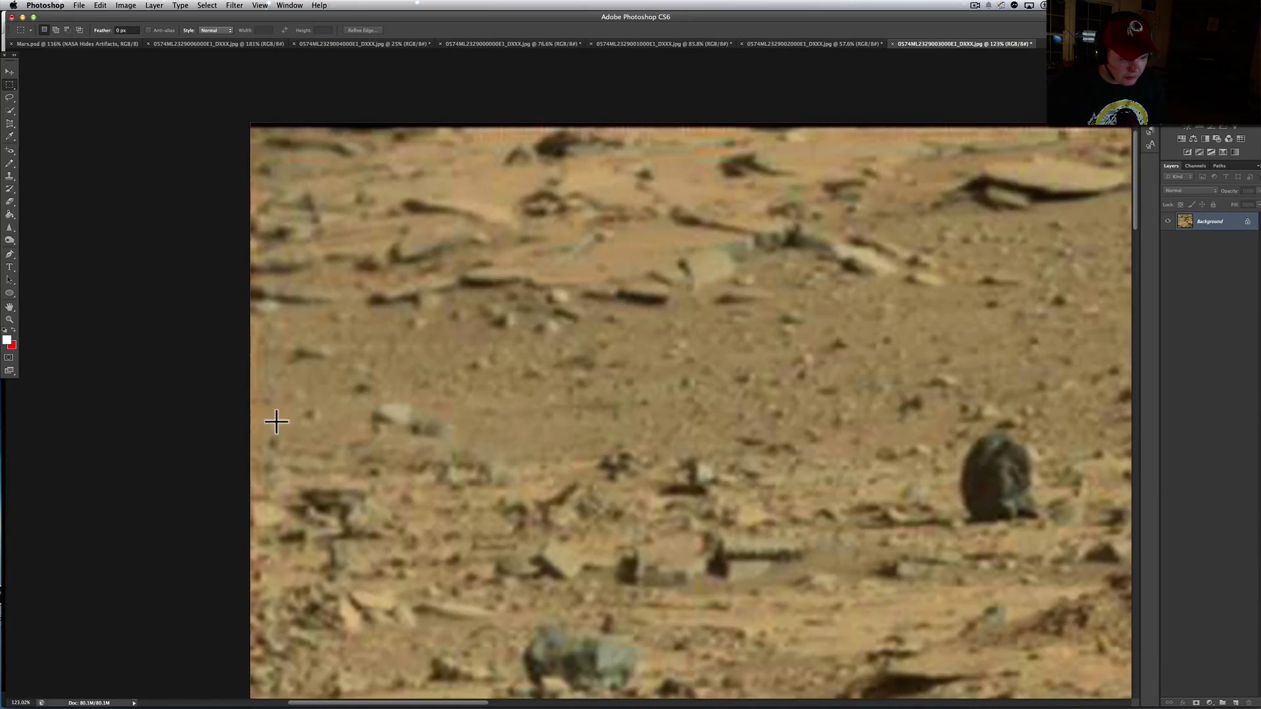
{"action": "scroll", "coordinate": [276, 421], "scroll_direction": "down", "scroll_amount": 7}
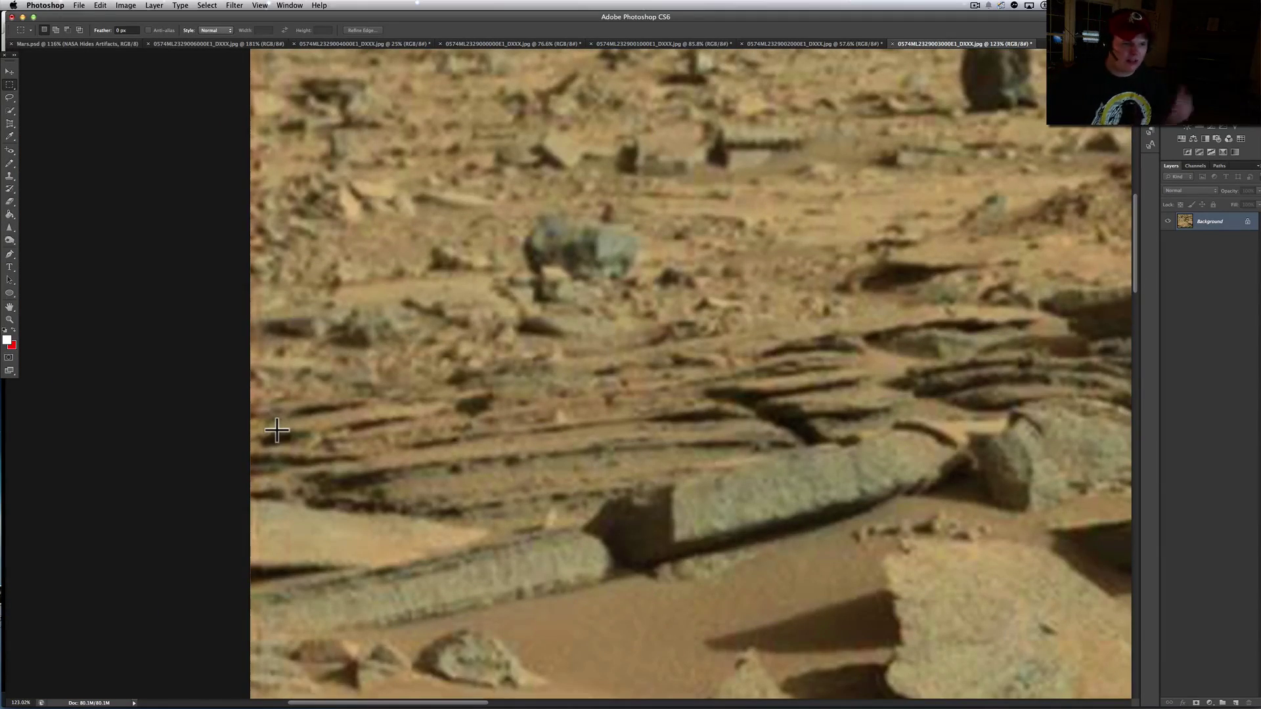
{"action": "scroll", "coordinate": [278, 429], "scroll_direction": "down", "scroll_amount": 3}
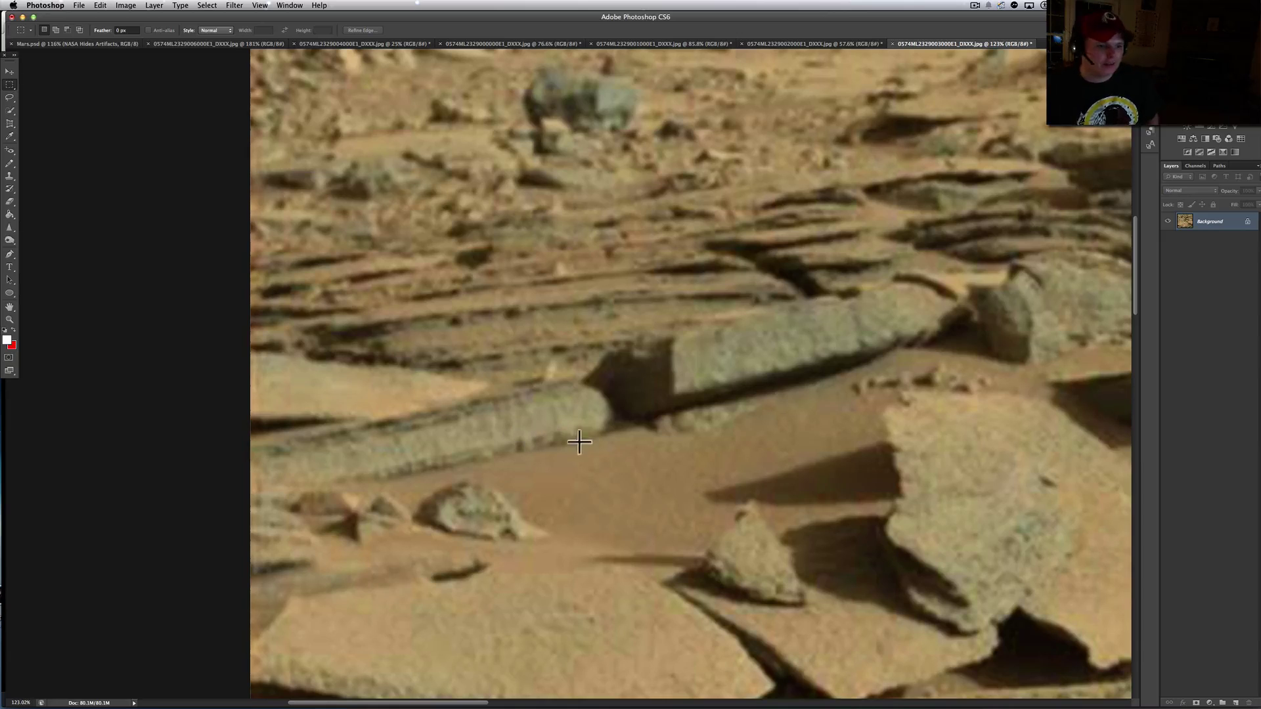
Draw and clear a box around the lower rocks, then pan right and down over the slabs and sand
{"action": "left_click_drag", "start_coordinate": [619, 464], "coordinate": [138, 330]}
{"action": "left_click", "coordinate": [561, 491]}
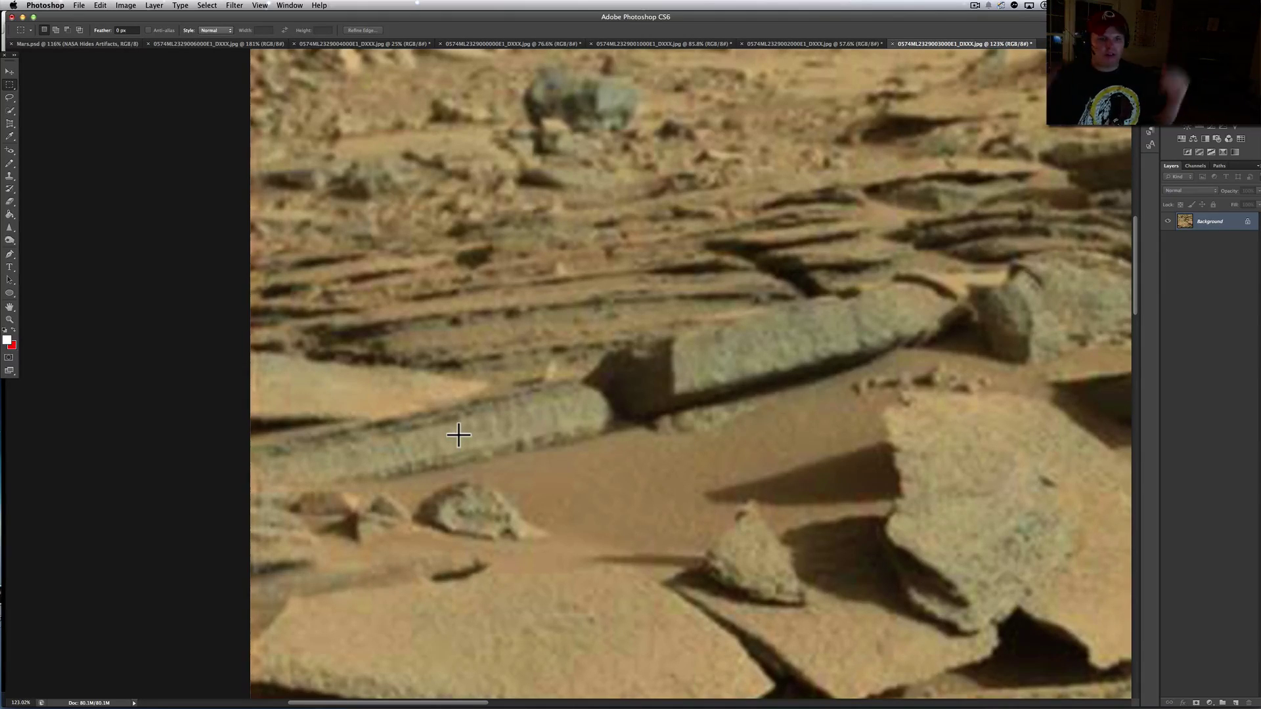
{"action": "scroll", "coordinate": [568, 434], "scroll_direction": "right", "scroll_amount": 2}
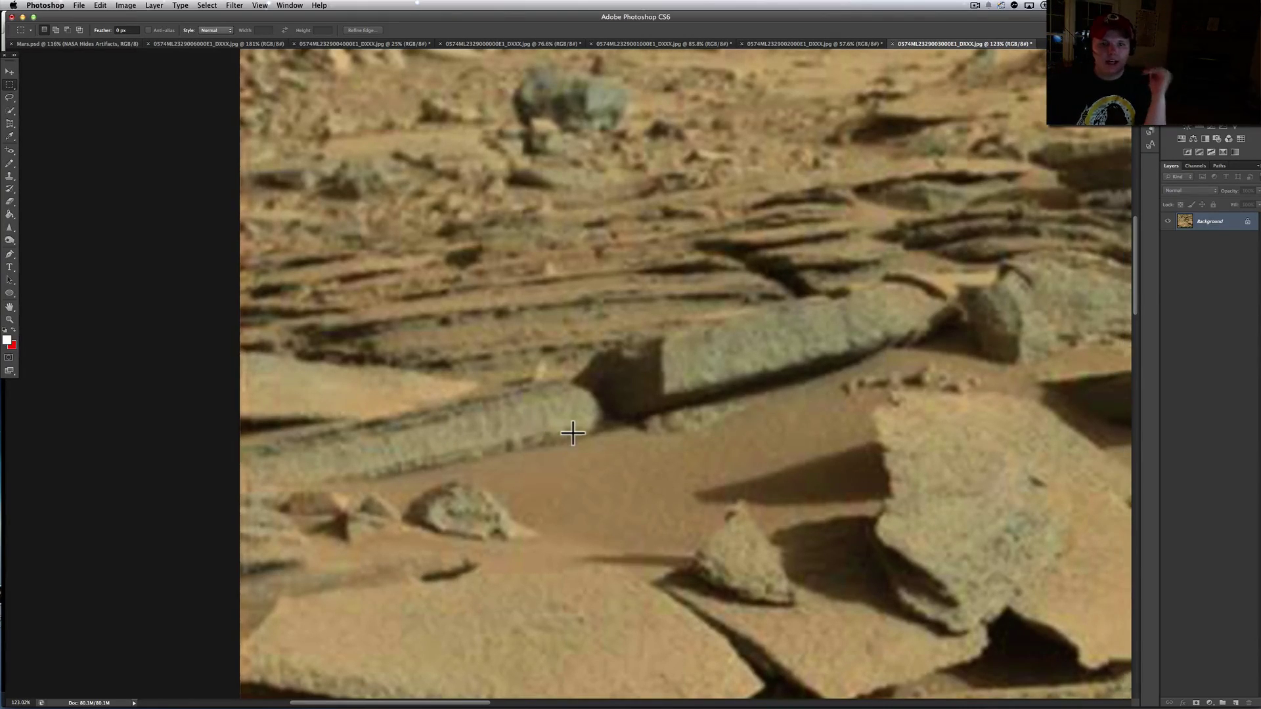
{"action": "scroll", "coordinate": [579, 430], "scroll_direction": "right", "scroll_amount": 2}
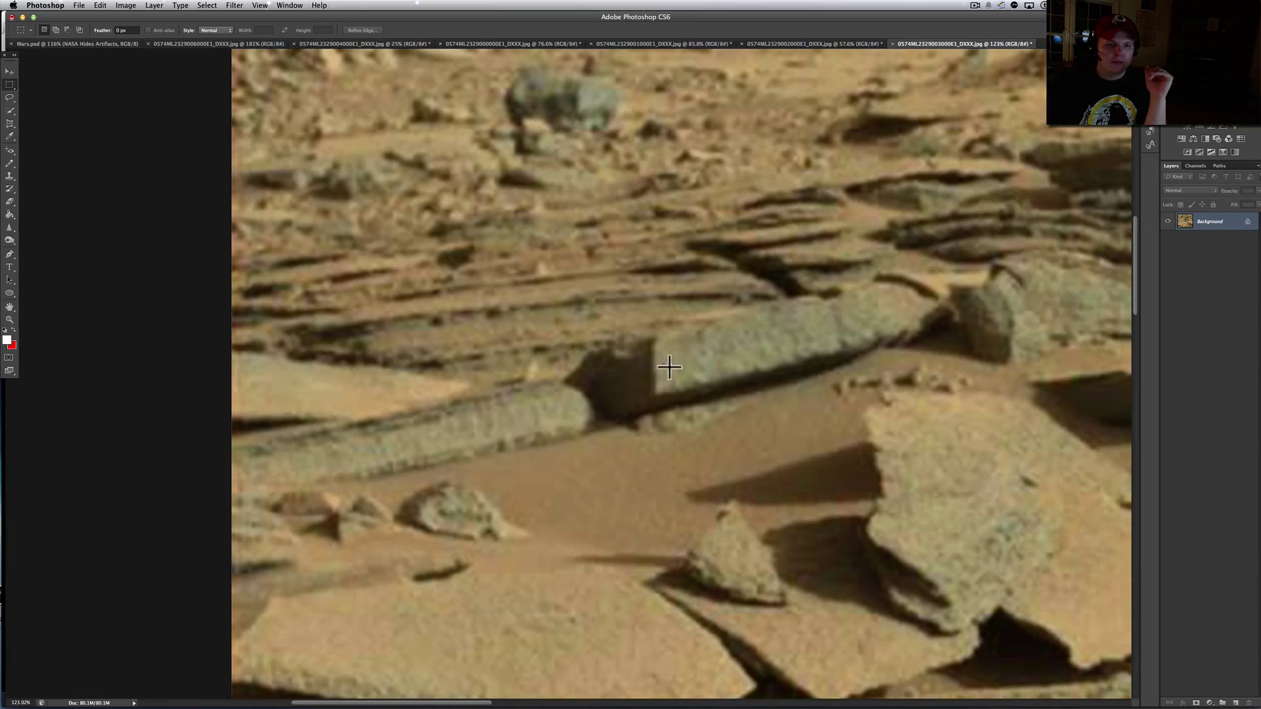
{"action": "scroll", "coordinate": [777, 352], "scroll_direction": "right", "scroll_amount": 5}
{"action": "scroll", "coordinate": [642, 481], "scroll_direction": "right", "scroll_amount": 5}
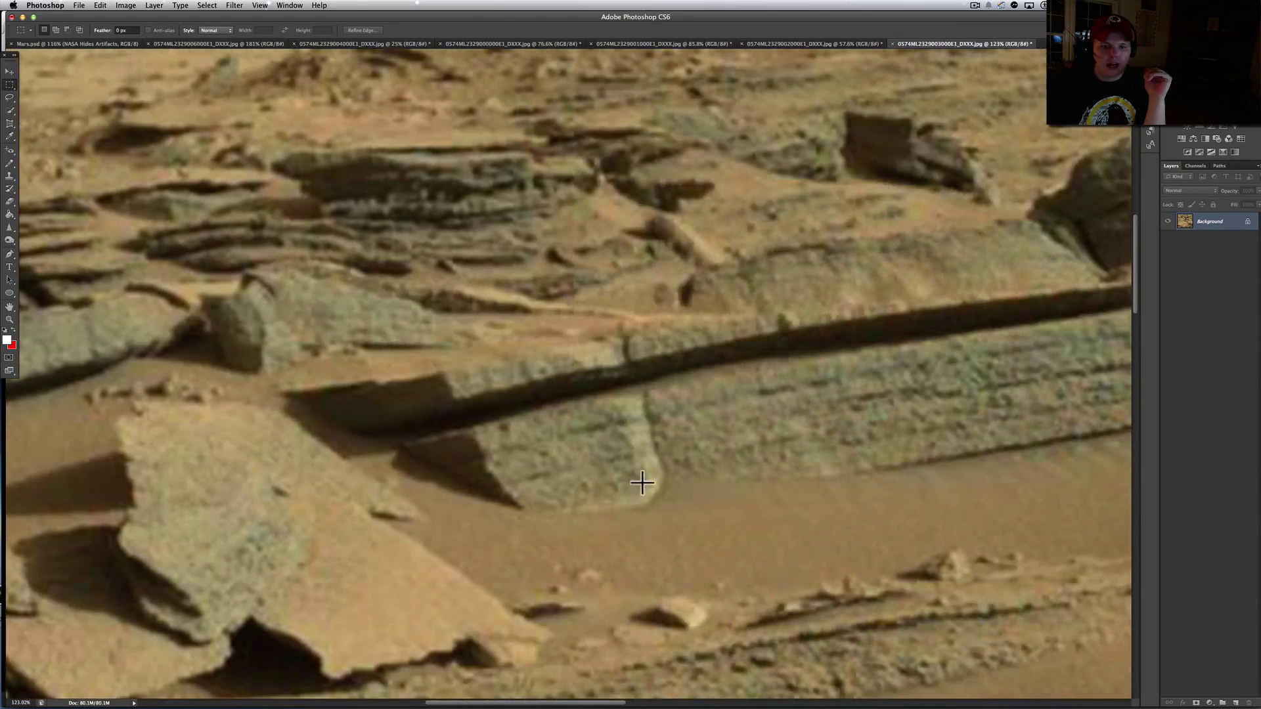
{"action": "scroll", "coordinate": [537, 427], "scroll_direction": "right", "scroll_amount": 5}
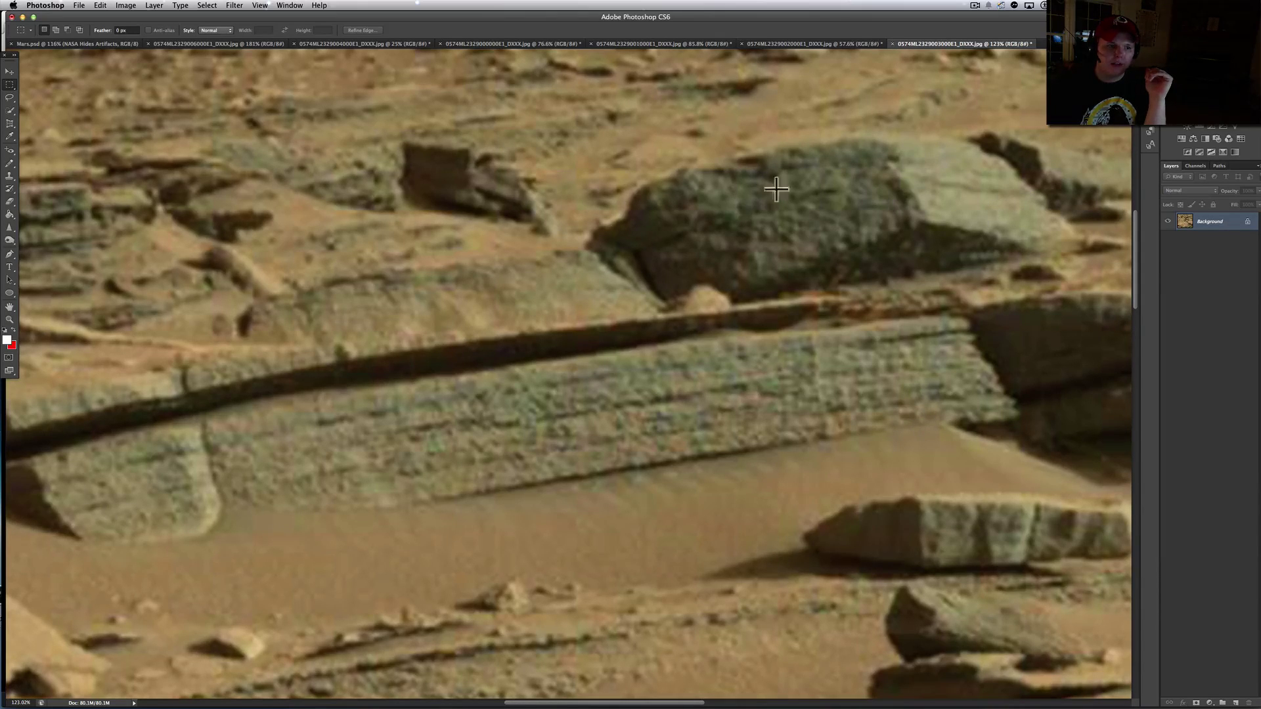
{"action": "scroll", "coordinate": [341, 304], "scroll_direction": "left", "scroll_amount": 3}
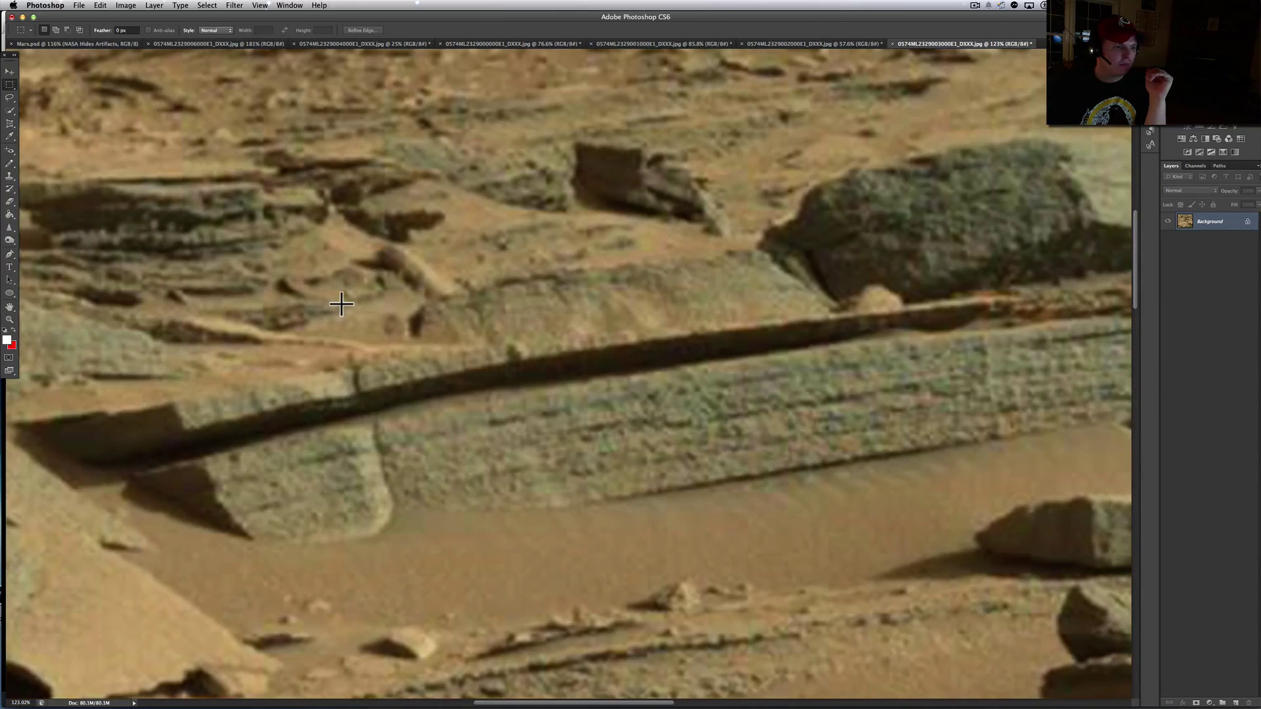
{"action": "scroll", "coordinate": [340, 304], "scroll_direction": "right", "scroll_amount": 8}
{"action": "scroll", "coordinate": [341, 304], "scroll_direction": "down", "scroll_amount": 7}
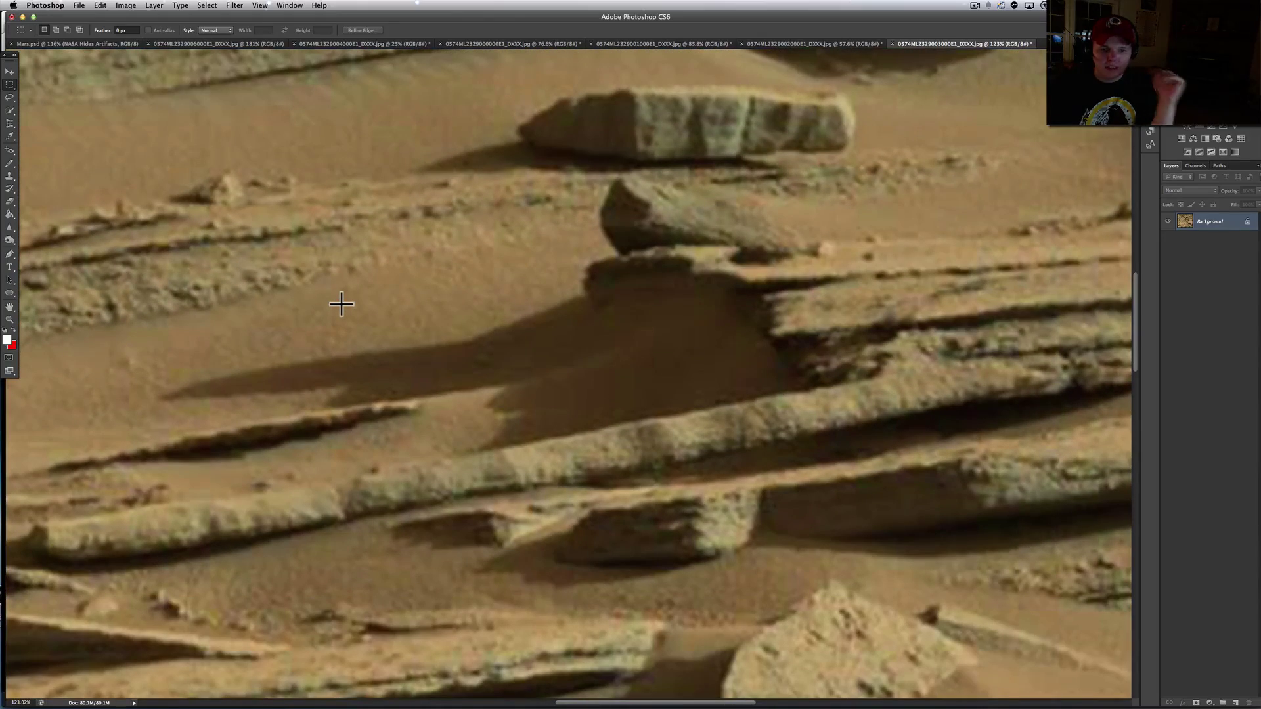
{"action": "scroll", "coordinate": [341, 304], "scroll_direction": "down", "scroll_amount": 10}
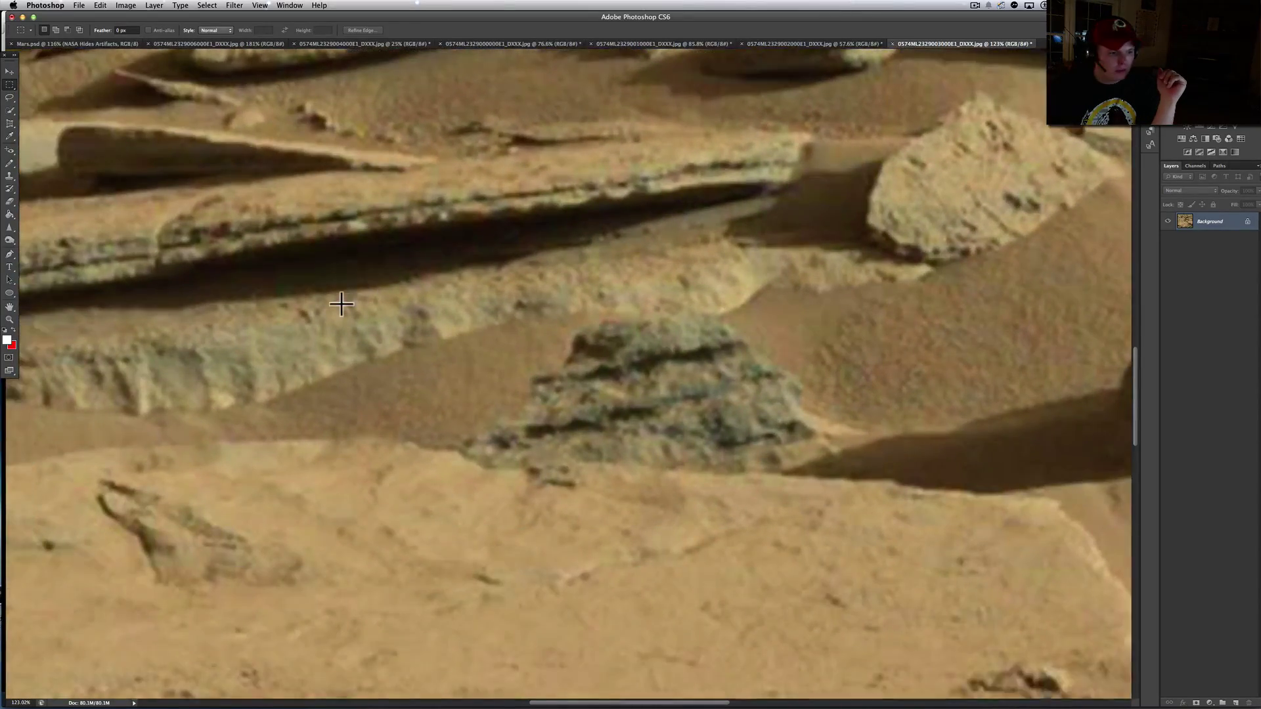
{"action": "scroll", "coordinate": [341, 304], "scroll_direction": "left", "scroll_amount": 4}
{"action": "scroll", "coordinate": [341, 304], "scroll_direction": "down", "scroll_amount": 5}
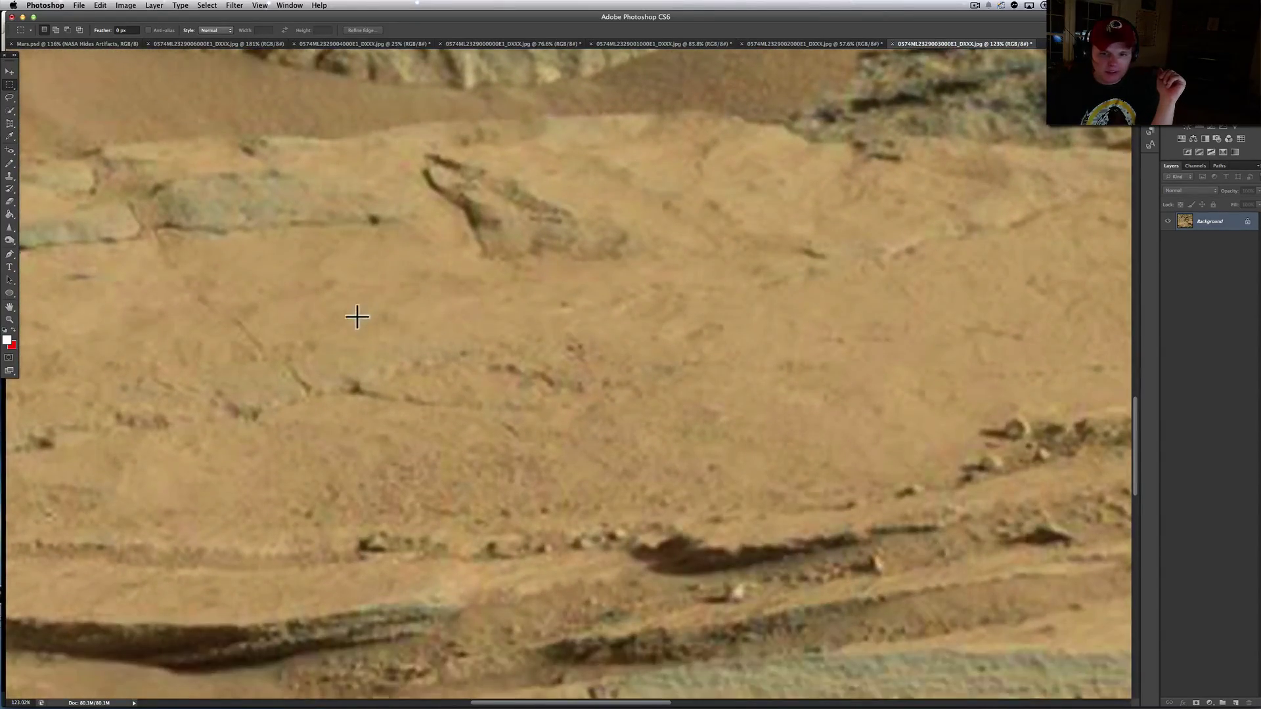
{"action": "scroll", "coordinate": [356, 317], "scroll_direction": "down", "scroll_amount": 5}
{"action": "scroll", "coordinate": [356, 317], "scroll_direction": "right", "scroll_amount": 6}
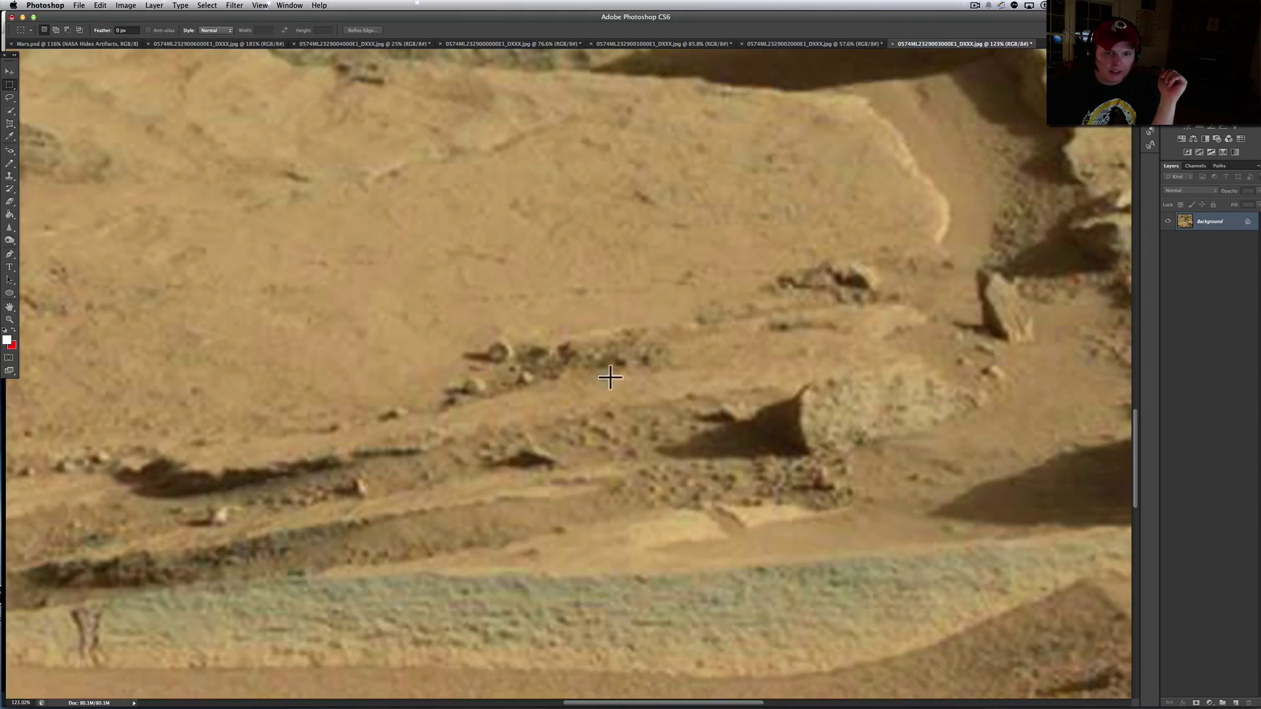
{"action": "scroll", "coordinate": [97, 331], "scroll_direction": "right", "scroll_amount": 5}
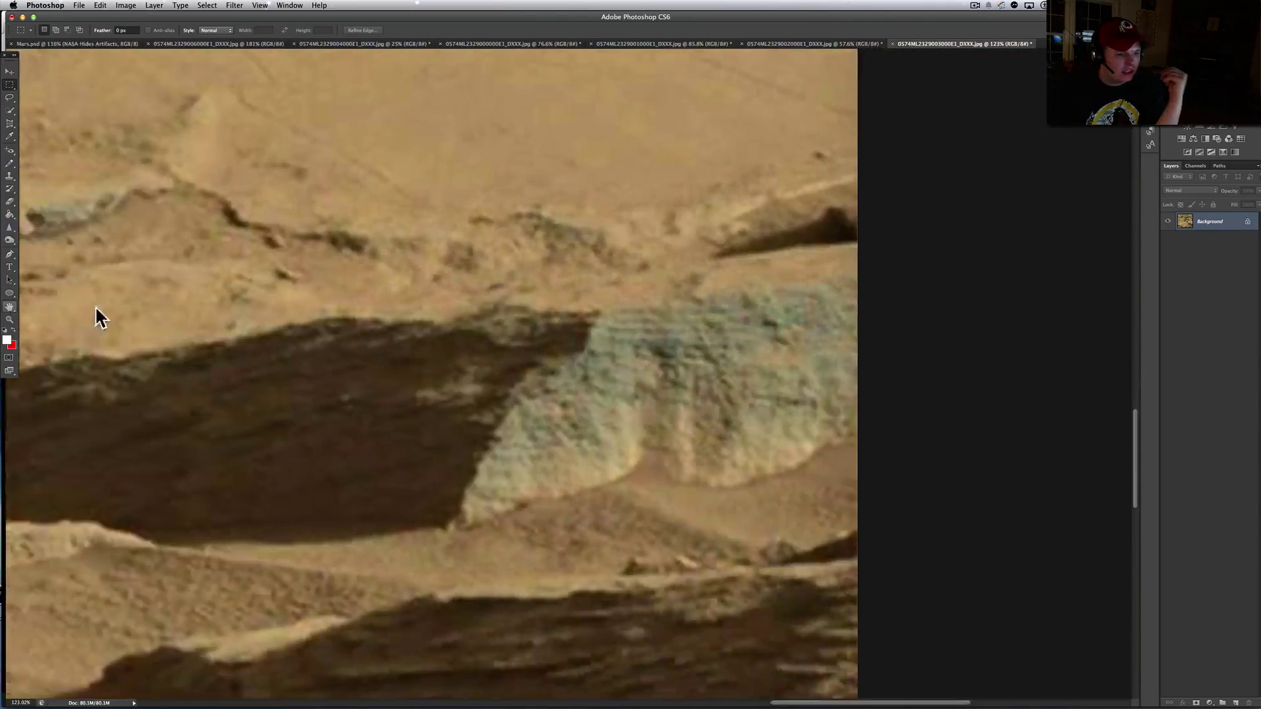
{"action": "scroll", "coordinate": [353, 362], "scroll_direction": "left", "scroll_amount": 10}
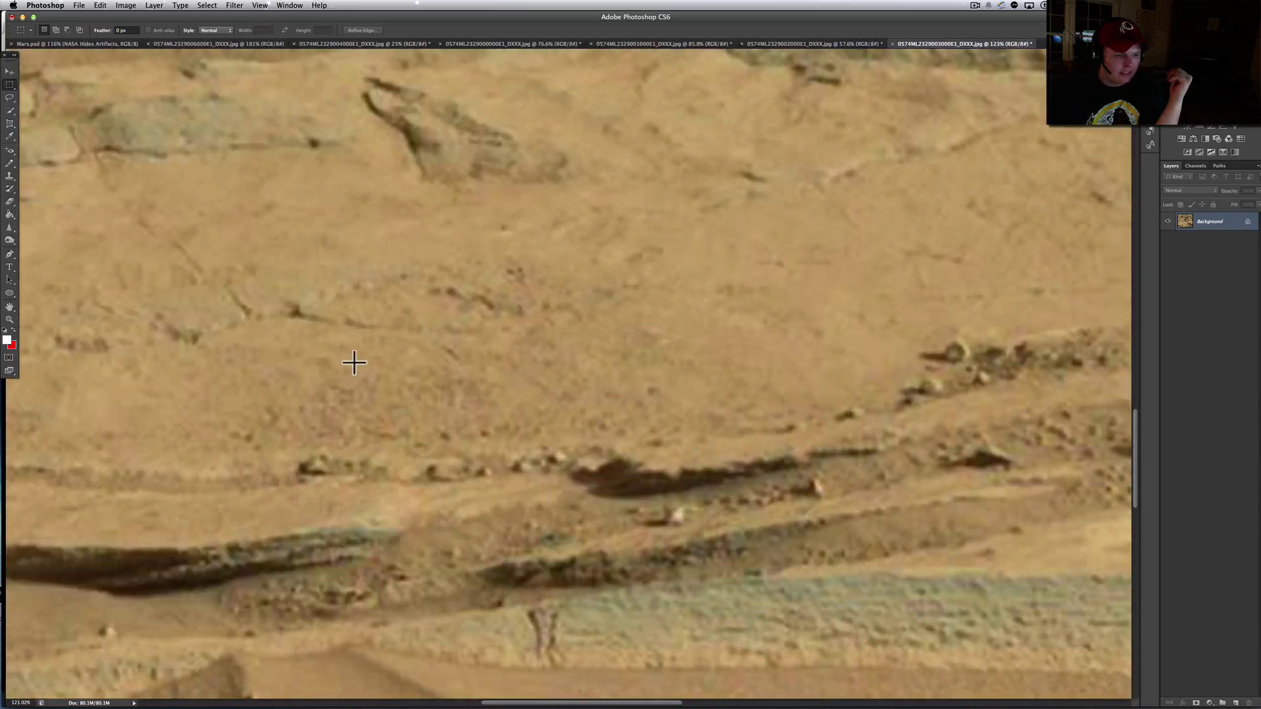
With the Move tool, scroll down and right to the squared-off rock block and small rounded stone
{"action": "left_click", "coordinate": [9, 71]}
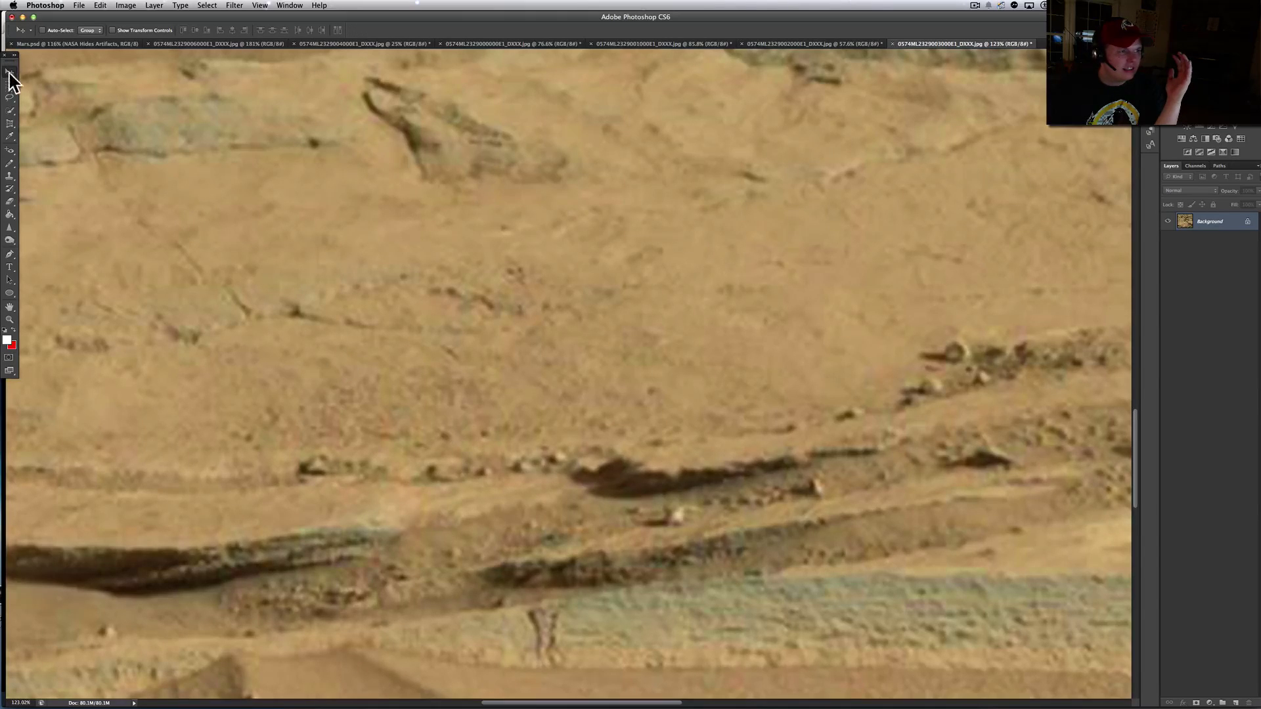
{"action": "scroll", "coordinate": [323, 374], "scroll_direction": "left", "scroll_amount": 10}
{"action": "scroll", "coordinate": [322, 366], "scroll_direction": "left", "scroll_amount": 10}
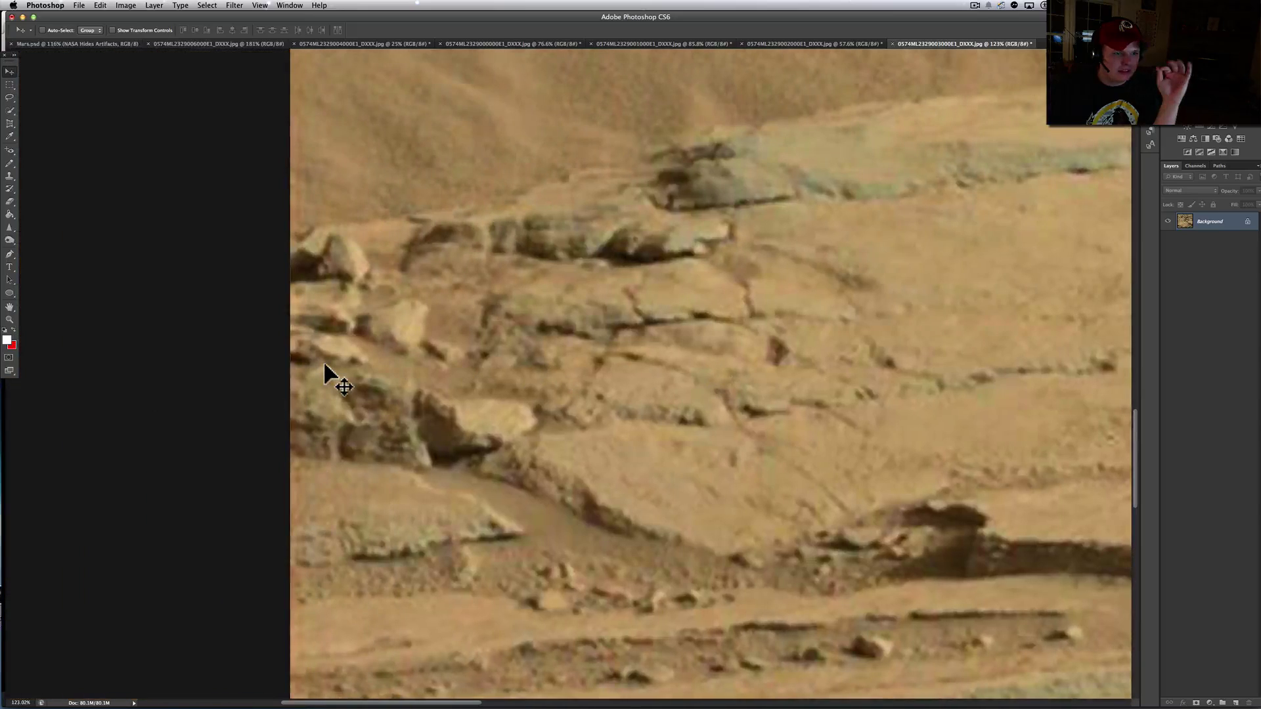
{"action": "scroll", "coordinate": [327, 365], "scroll_direction": "down", "scroll_amount": 5}
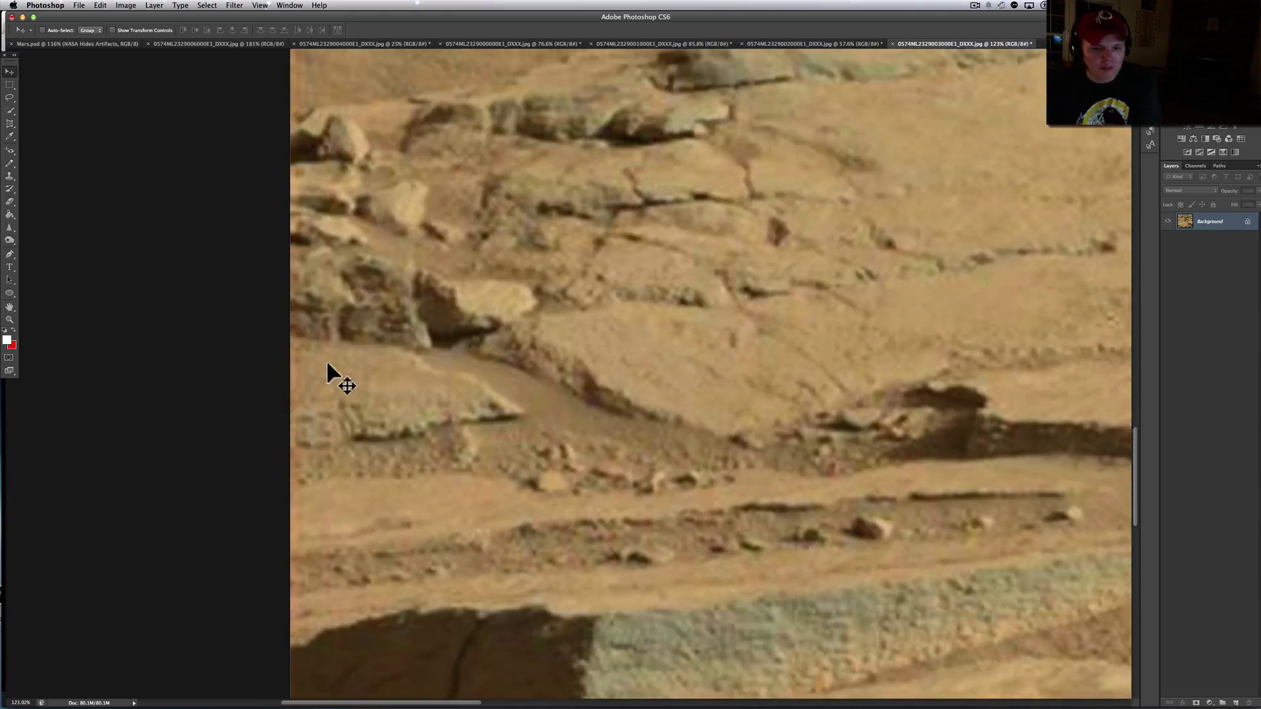
{"action": "scroll", "coordinate": [327, 375], "scroll_direction": "down", "scroll_amount": 3}
{"action": "scroll", "coordinate": [325, 373], "scroll_direction": "right", "scroll_amount": 10}
{"action": "scroll", "coordinate": [323, 372], "scroll_direction": "down", "scroll_amount": 8}
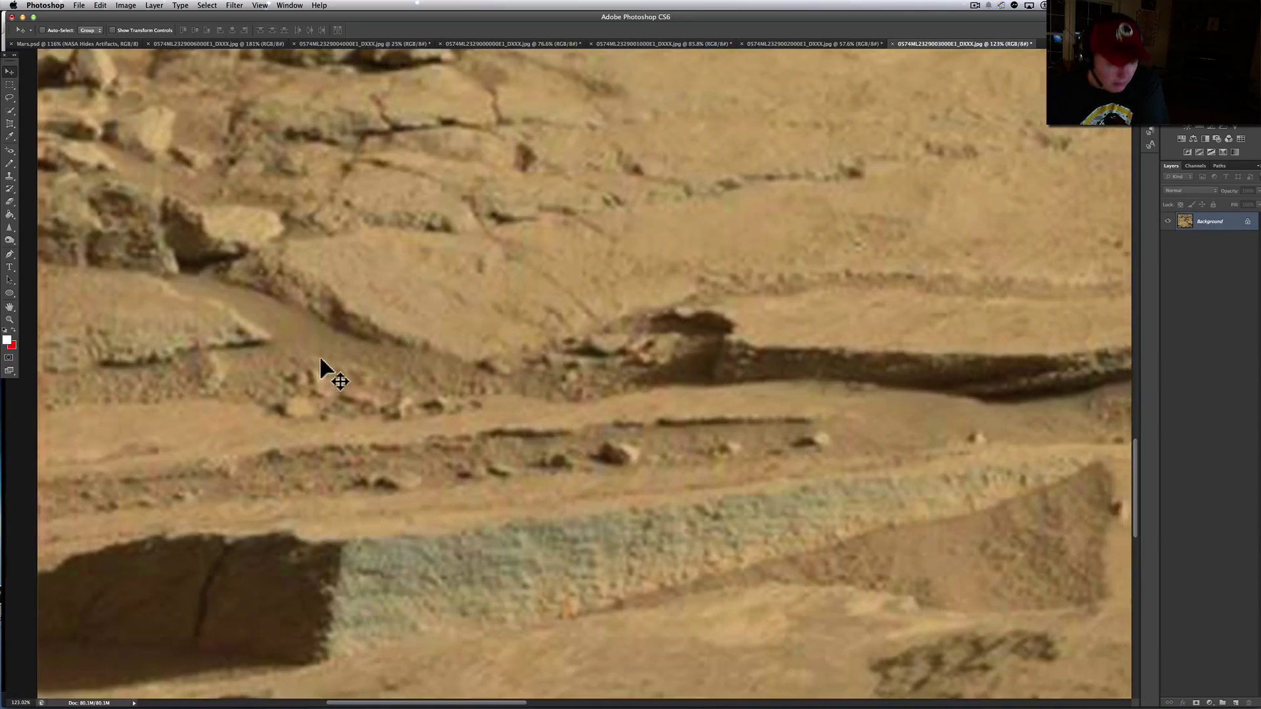
{"action": "scroll", "coordinate": [322, 365], "scroll_direction": "right", "scroll_amount": 15}
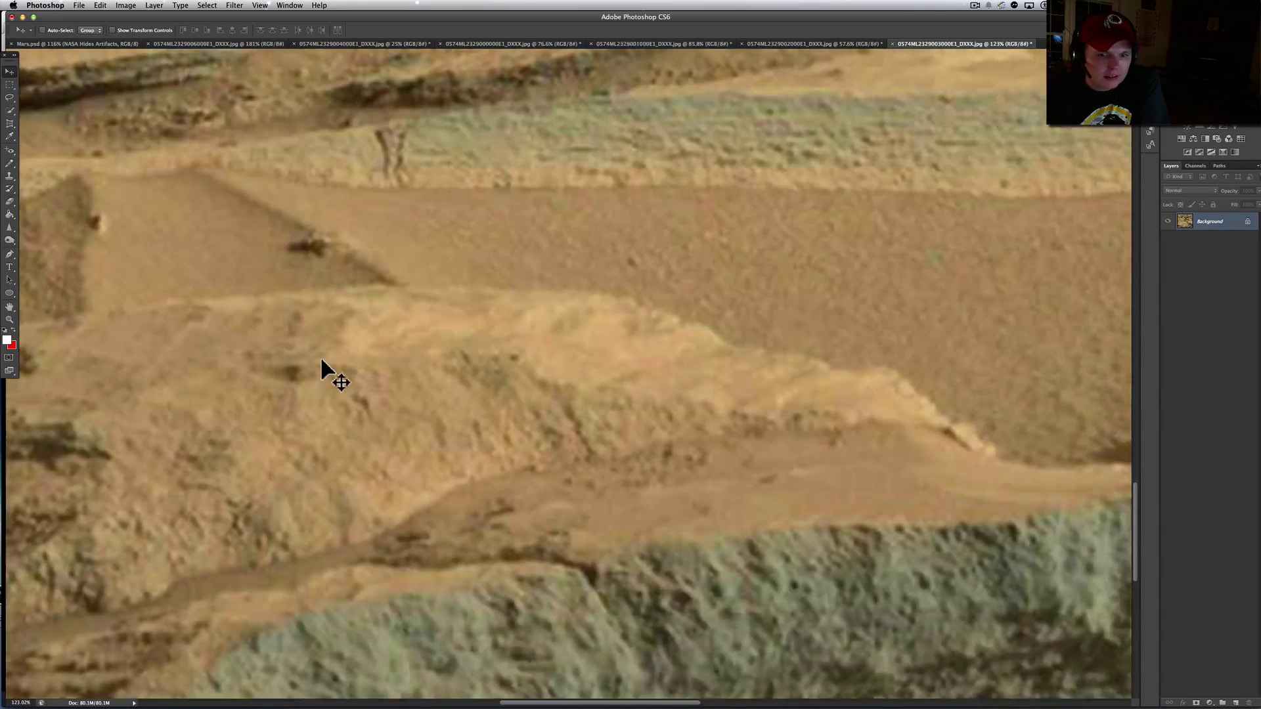
{"action": "scroll", "coordinate": [313, 362], "scroll_direction": "down", "scroll_amount": 10}
{"action": "scroll", "coordinate": [312, 362], "scroll_direction": "right", "scroll_amount": 8}
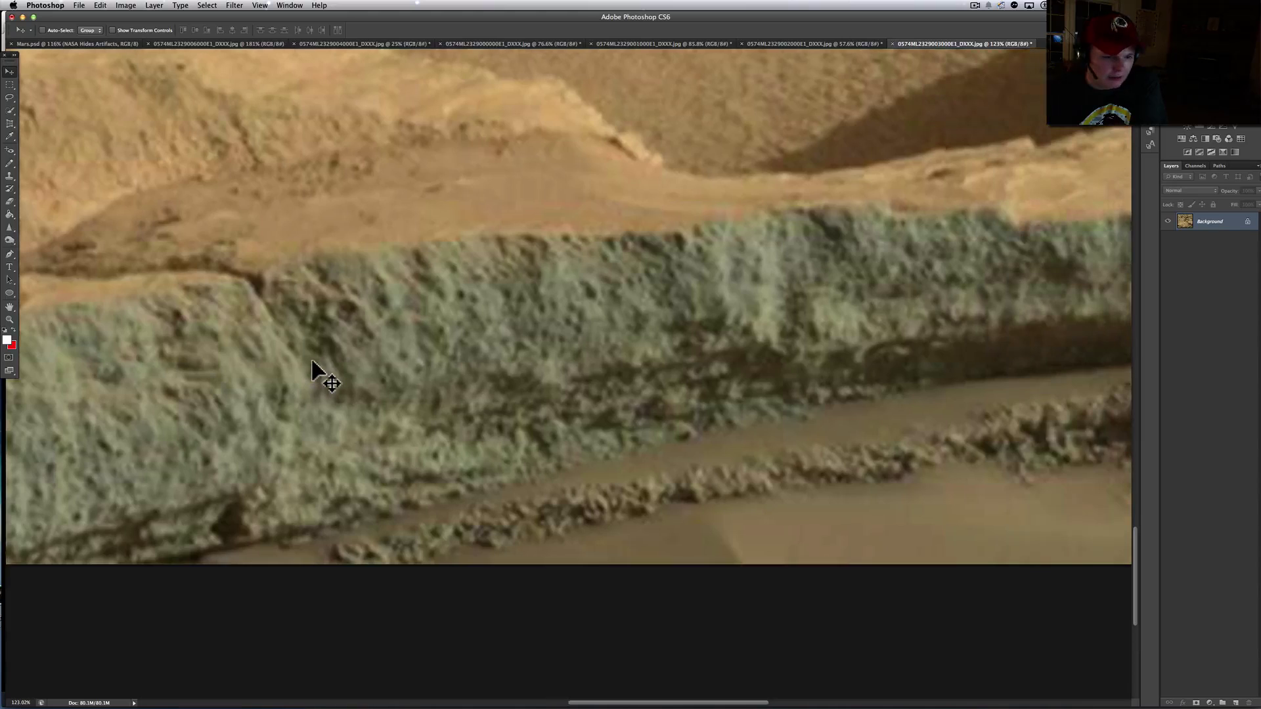
{"action": "scroll", "coordinate": [312, 361], "scroll_direction": "right", "scroll_amount": 15}
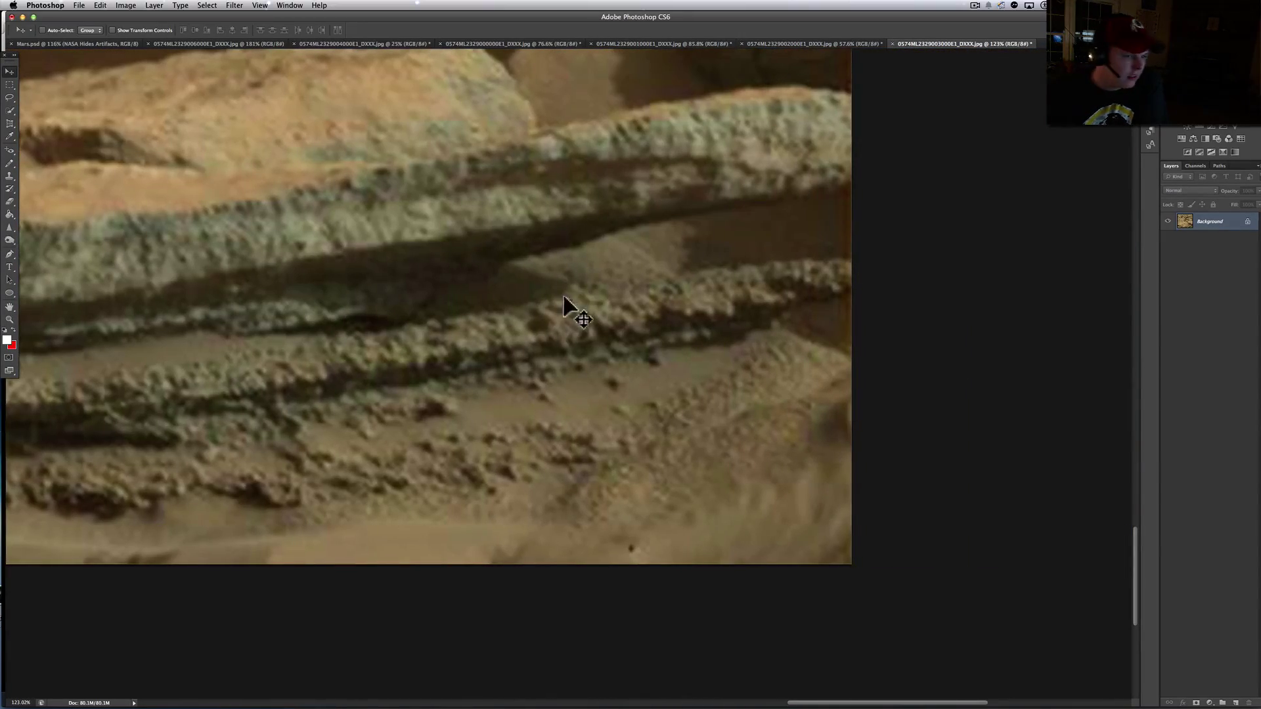
{"action": "scroll", "coordinate": [564, 315], "scroll_direction": "right", "scroll_amount": 1}
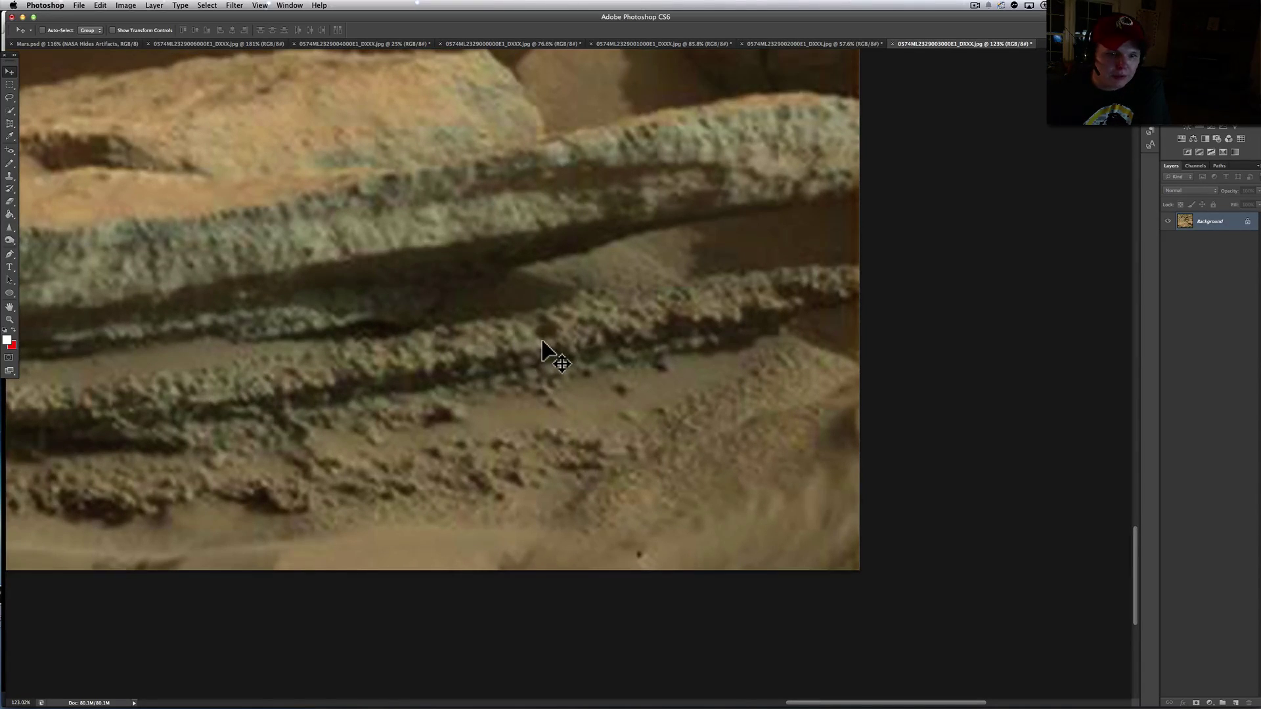
Scroll back up through the image to examine the ledges above
{"action": "scroll", "coordinate": [542, 341], "scroll_direction": "up", "scroll_amount": 5}
{"action": "scroll", "coordinate": [542, 342], "scroll_direction": "up", "scroll_amount": 5}
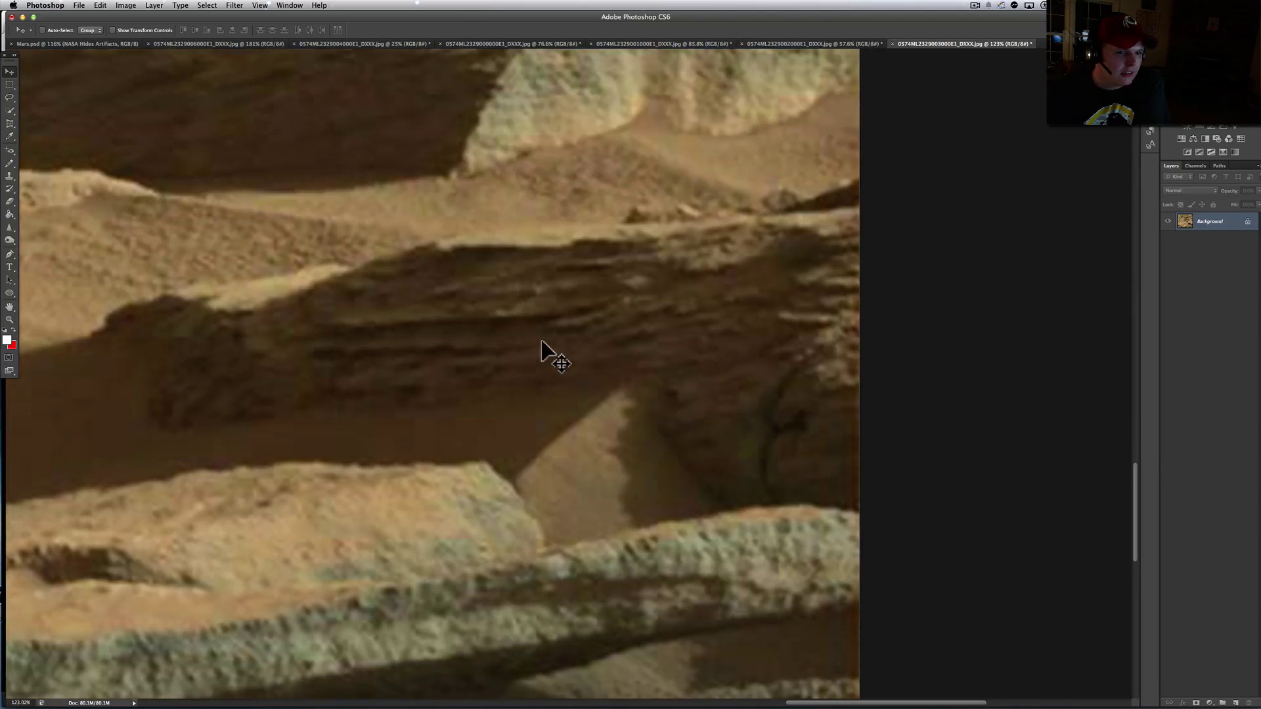
{"action": "scroll", "coordinate": [542, 343], "scroll_direction": "up", "scroll_amount": 12}
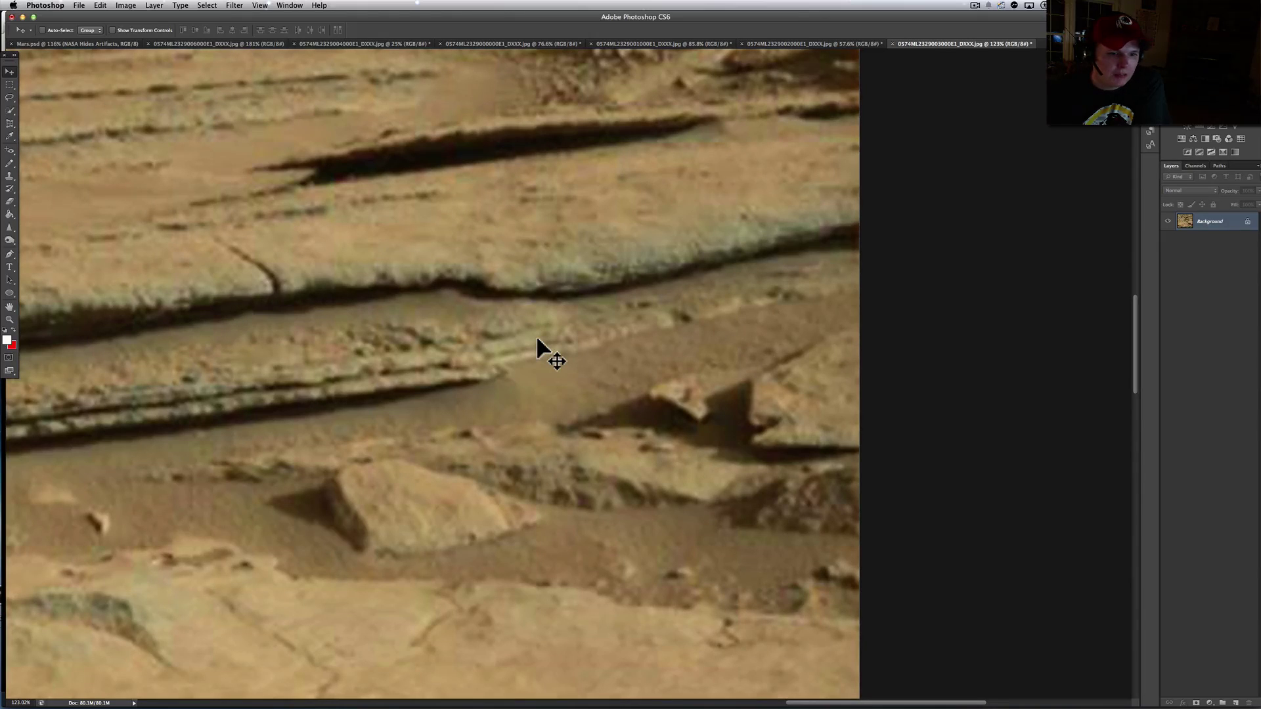
{"action": "scroll", "coordinate": [537, 340], "scroll_direction": "up", "scroll_amount": 5}
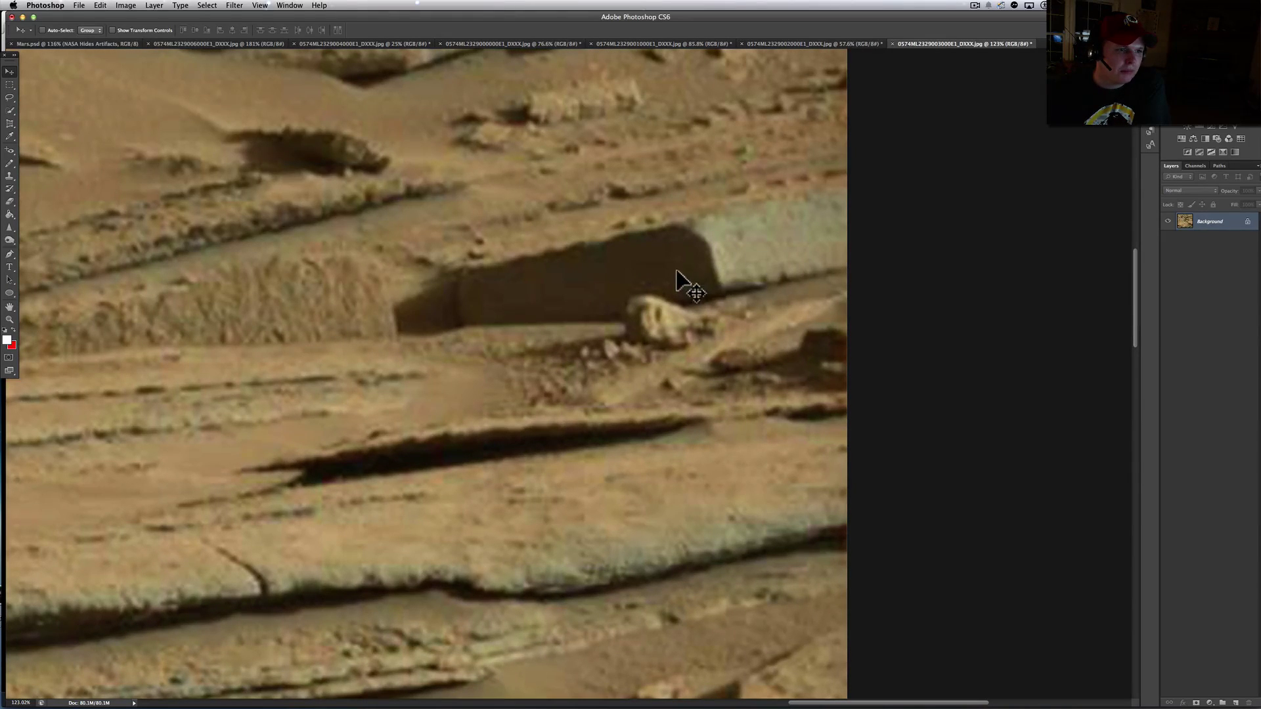
{"action": "scroll", "coordinate": [805, 207], "scroll_direction": "up", "scroll_amount": 2}
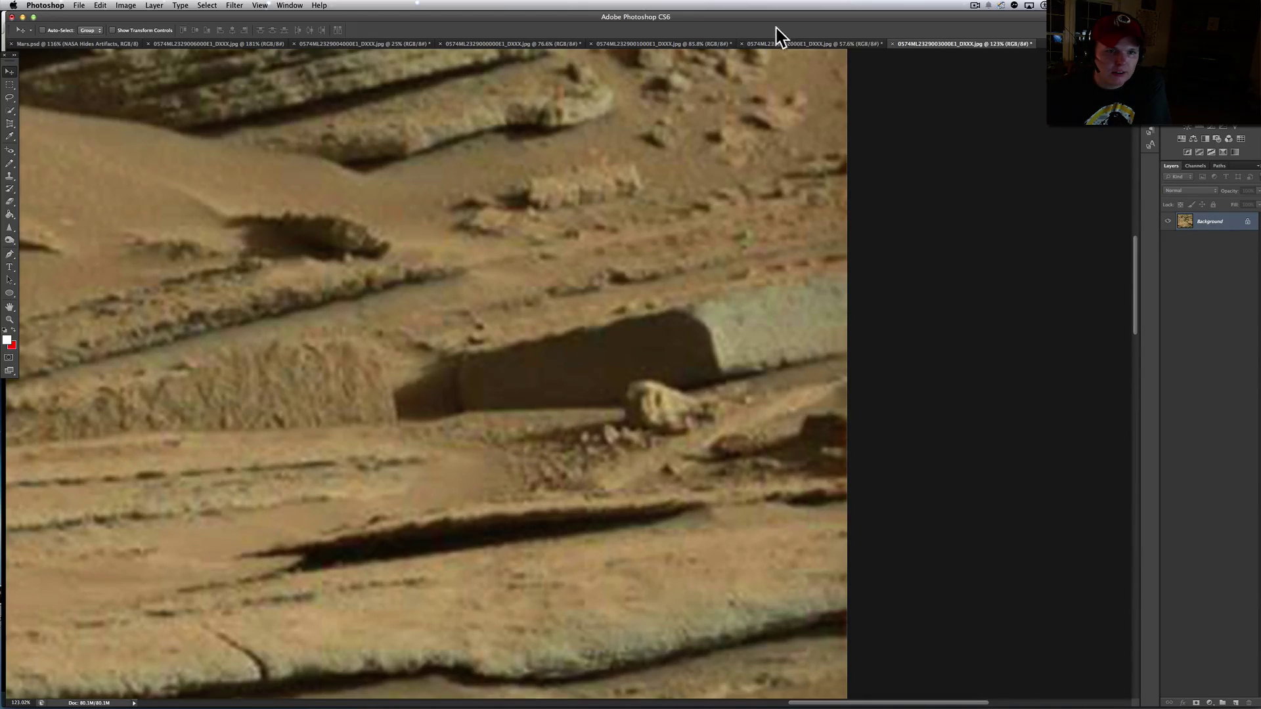
Cycle through the 57.6%, 85.8%, 76.6% and 25% Mars photo tabs, ending on the 25% one
{"action": "left_click", "coordinate": [786, 43]}
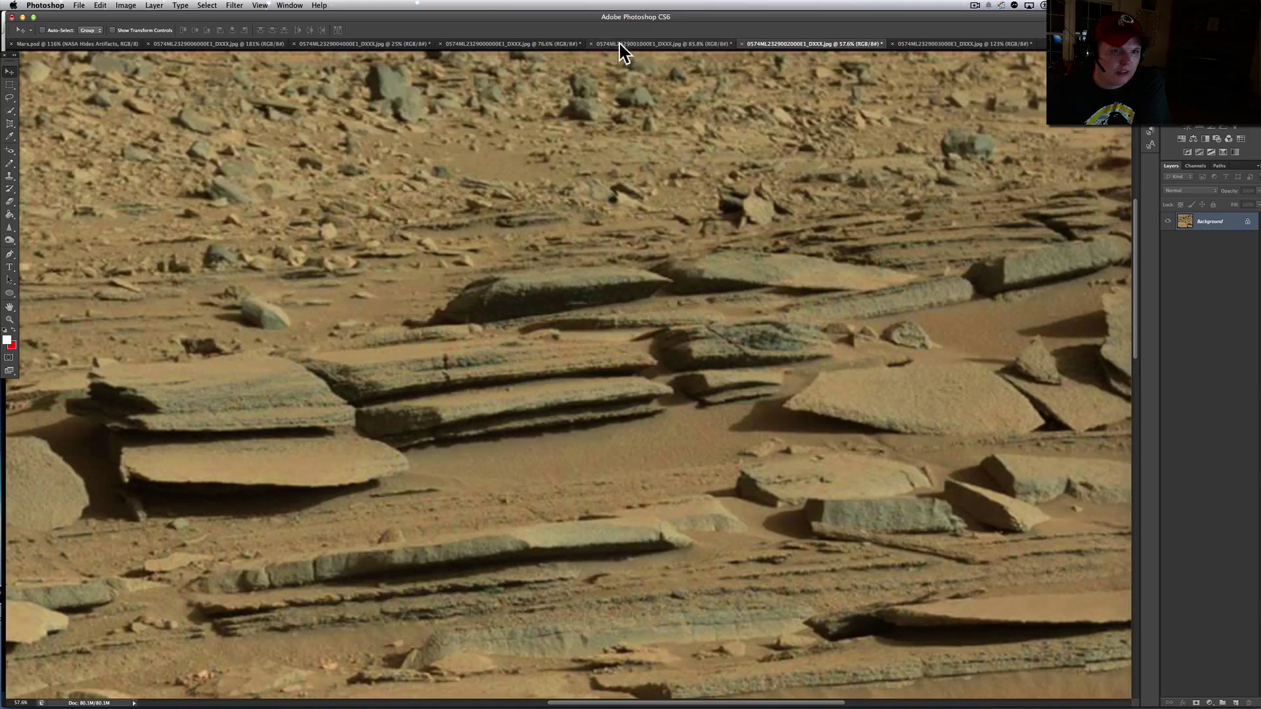
{"action": "left_click", "coordinate": [622, 43]}
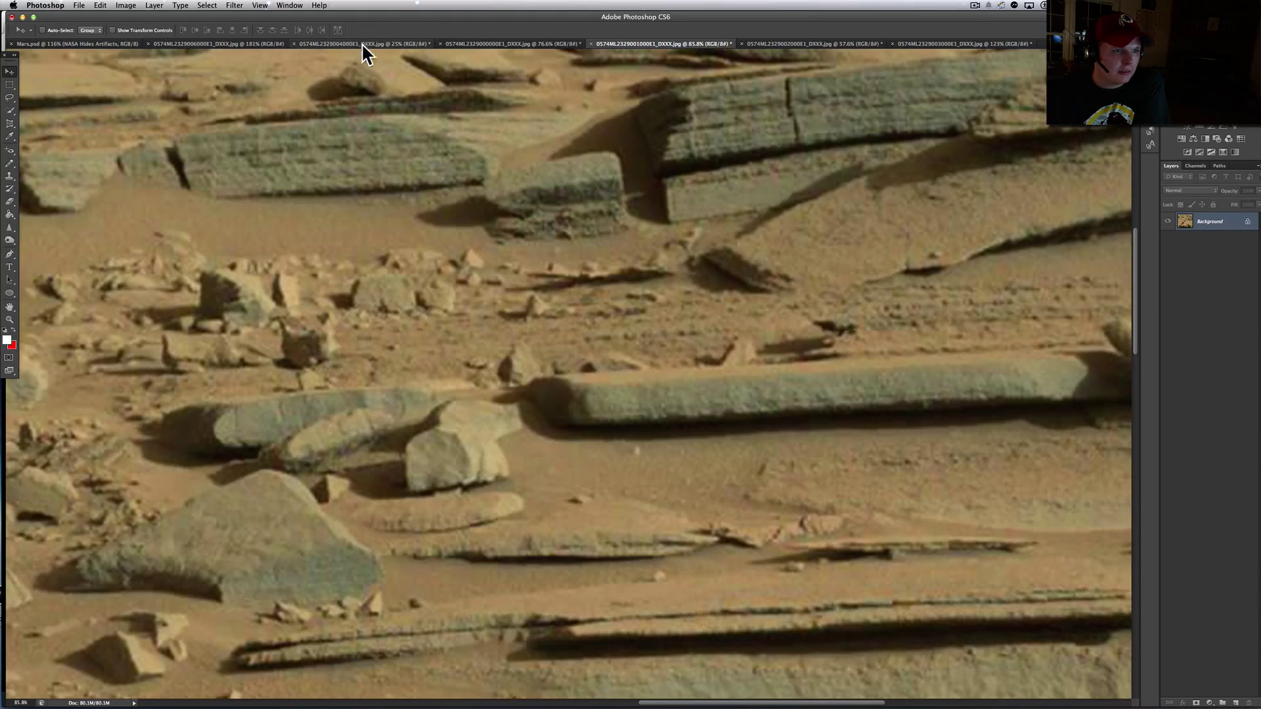
{"action": "left_click", "coordinate": [512, 41]}
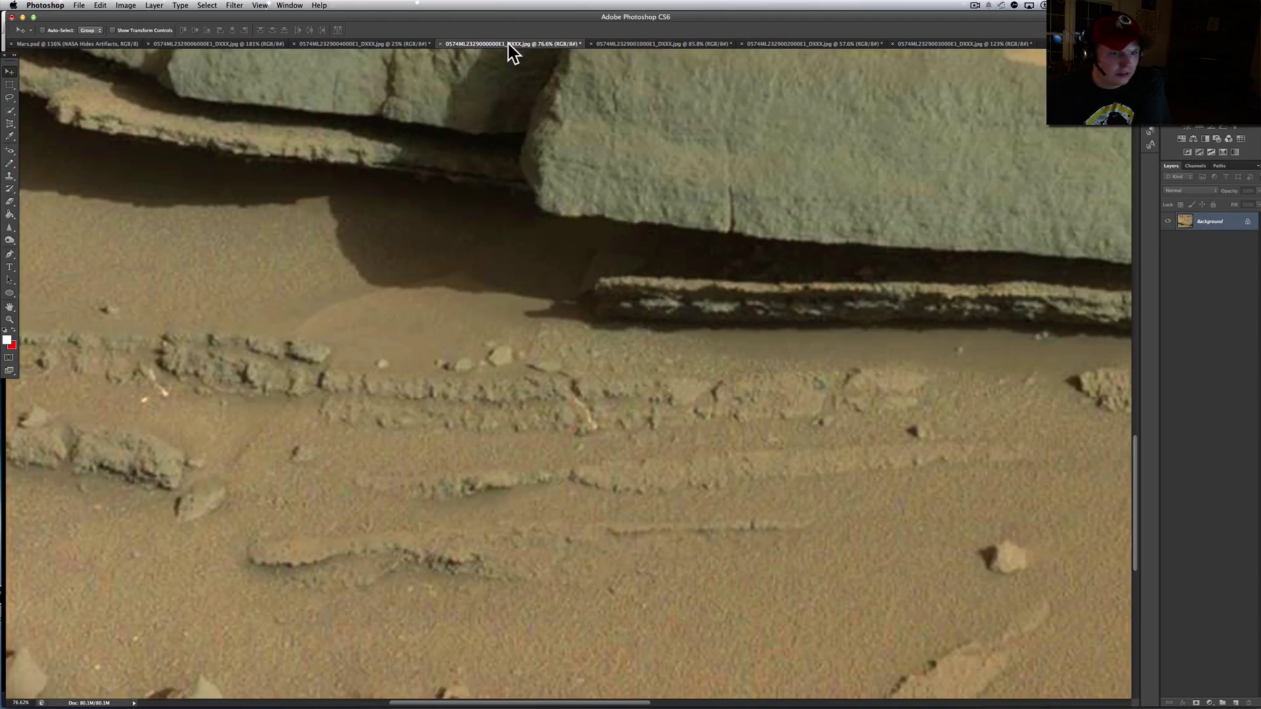
{"action": "left_click", "coordinate": [337, 42]}
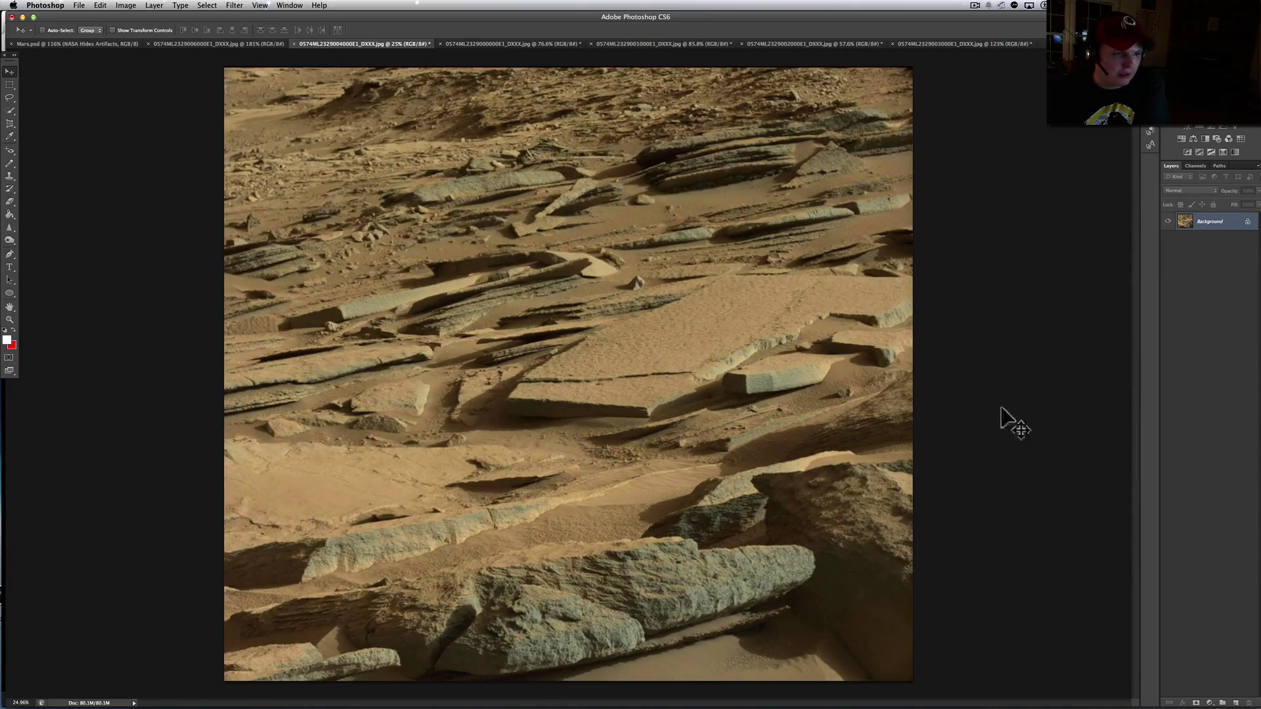
Enlarge the 25% rock photo to about 102%
{"action": "scroll", "coordinate": [225, 225], "scroll_direction": "up", "scroll_amount": 3}
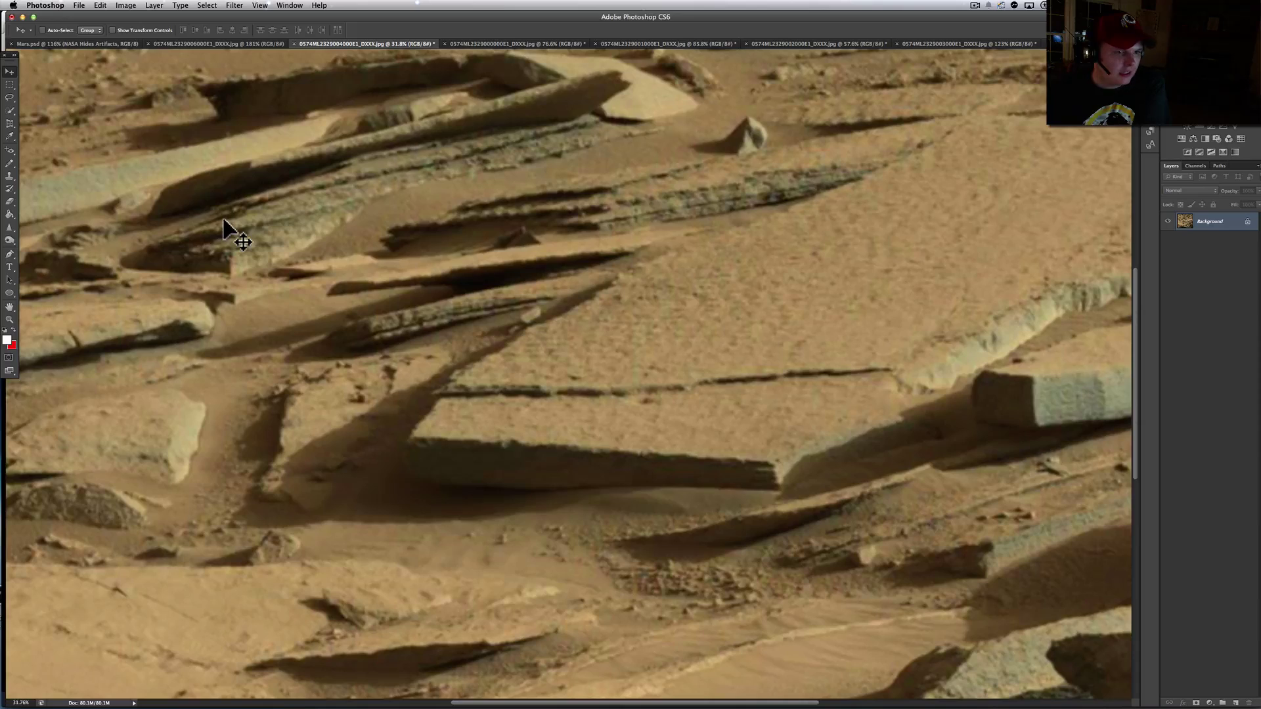
{"action": "scroll", "coordinate": [453, 391], "scroll_direction": "up", "scroll_amount": 3}
{"action": "scroll", "coordinate": [453, 391], "scroll_direction": "left", "scroll_amount": 10}
{"action": "scroll", "coordinate": [453, 391], "scroll_direction": "up", "scroll_amount": 4}
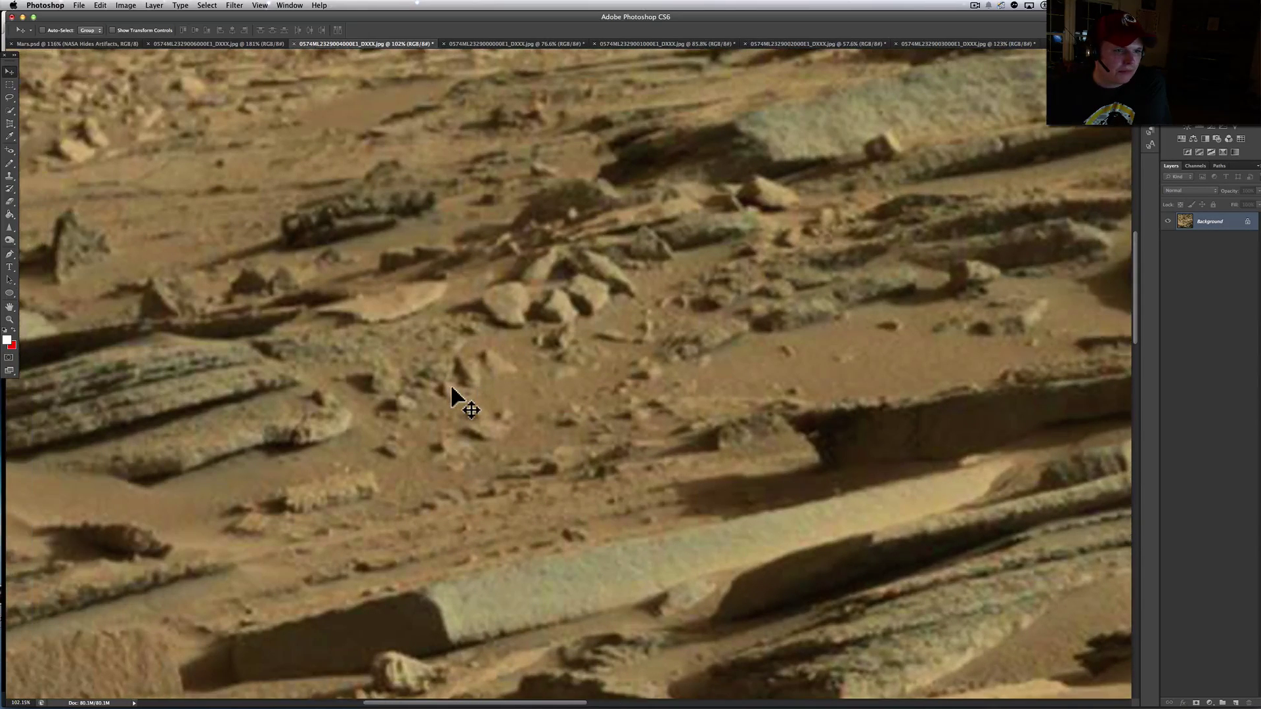
{"action": "scroll", "coordinate": [453, 394], "scroll_direction": "up", "scroll_amount": 2}
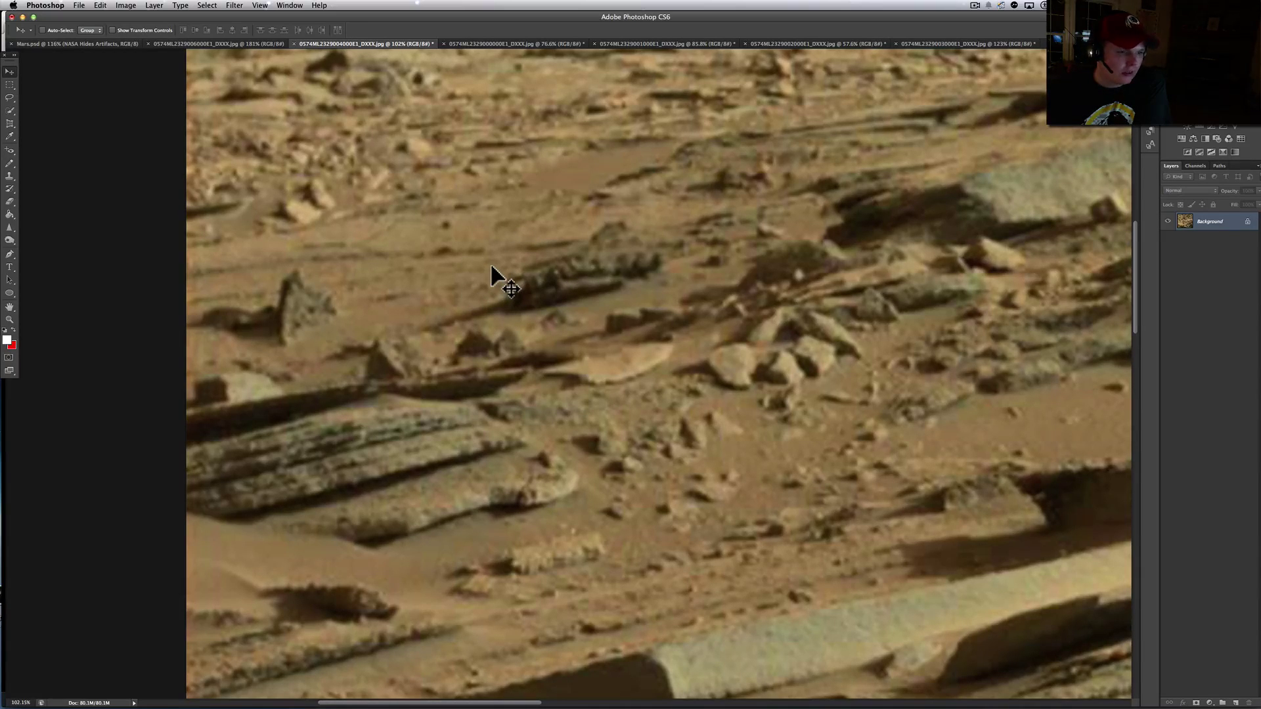
Pan down and left across the enlarged rocks, then open the screen recorder's options to end recording
{"action": "scroll", "coordinate": [492, 273], "scroll_direction": "down", "scroll_amount": 3}
{"action": "scroll", "coordinate": [501, 276], "scroll_direction": "left", "scroll_amount": 1}
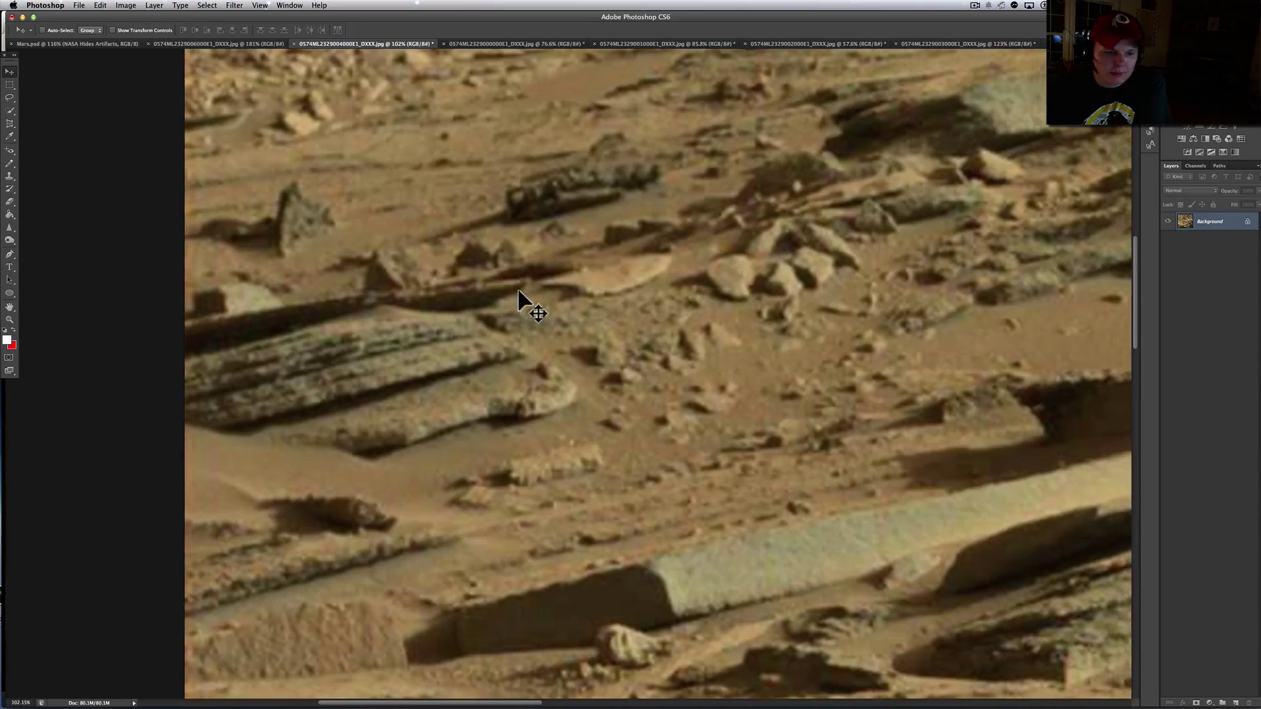
{"action": "scroll", "coordinate": [521, 301], "scroll_direction": "down", "scroll_amount": 5}
{"action": "scroll", "coordinate": [521, 300], "scroll_direction": "left", "scroll_amount": 1}
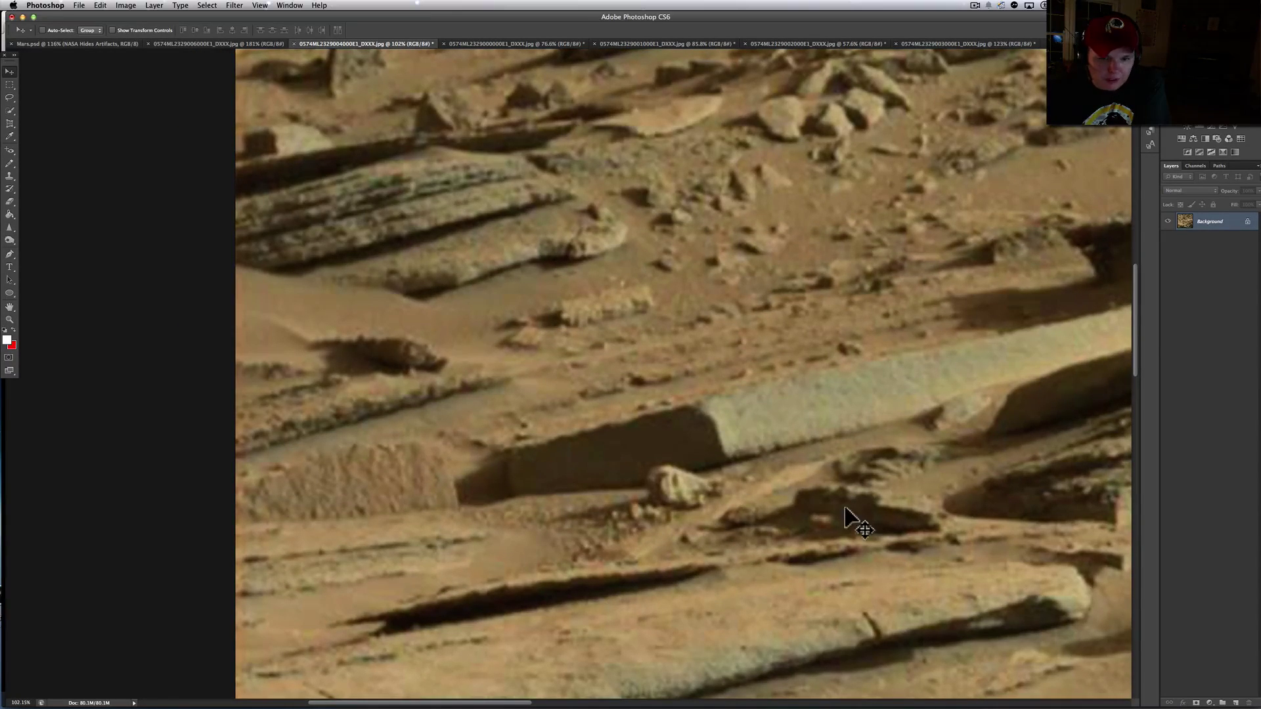
{"action": "scroll", "coordinate": [887, 512], "scroll_direction": "down", "scroll_amount": 8}
{"action": "scroll", "coordinate": [915, 482], "scroll_direction": "down", "scroll_amount": 10}
{"action": "scroll", "coordinate": [915, 482], "scroll_direction": "left", "scroll_amount": 1}
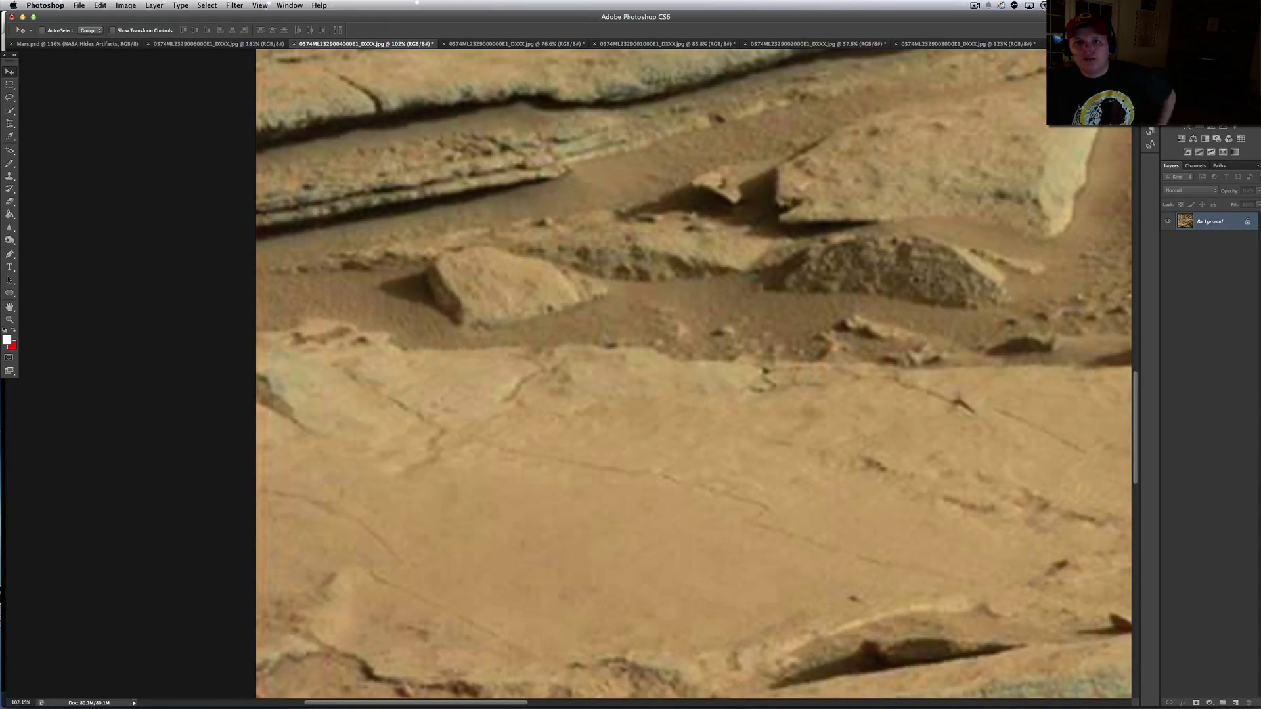
{"action": "left_click", "coordinate": [974, 5]}
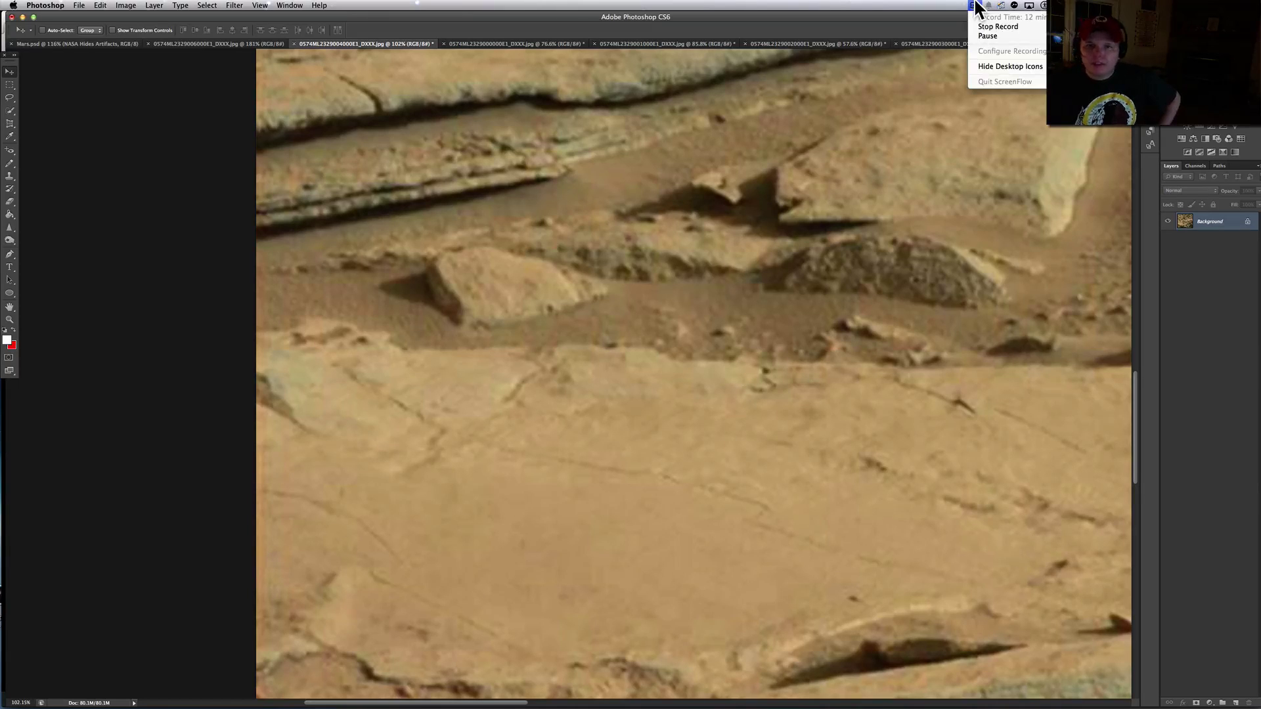